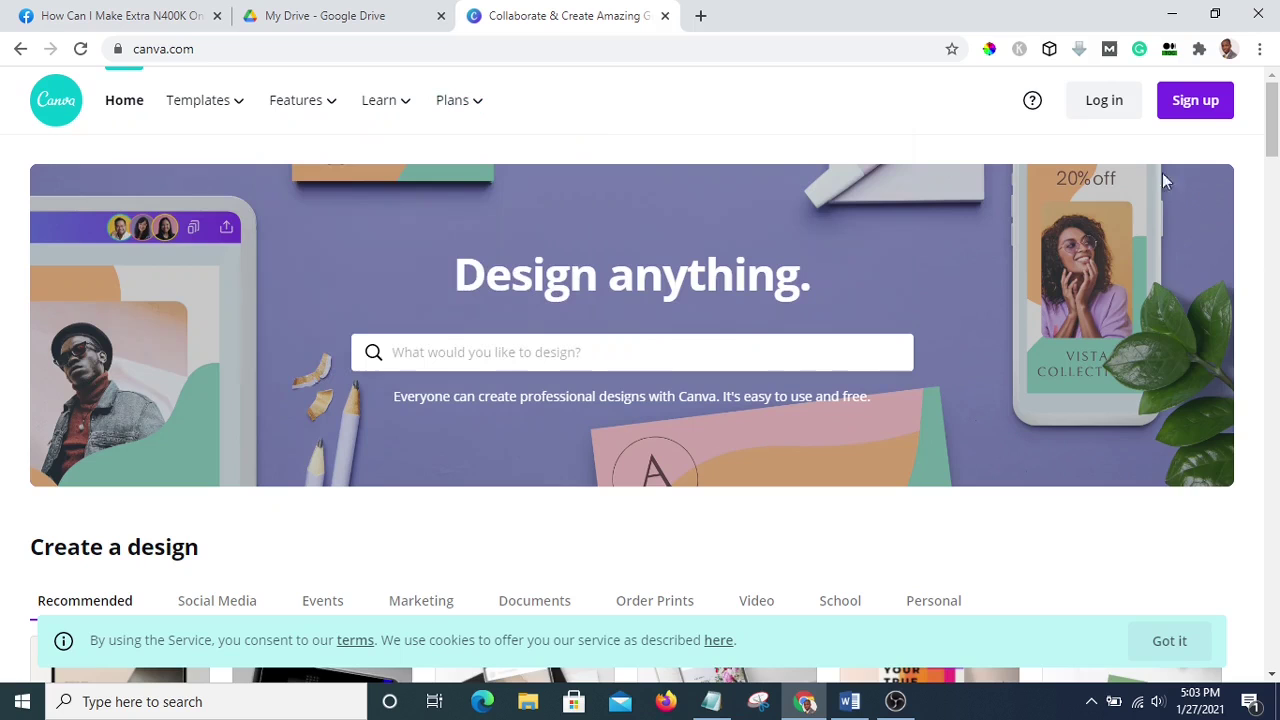
Log in to Canva with the Facebook account and dismiss the welcome message
click(1104, 101)
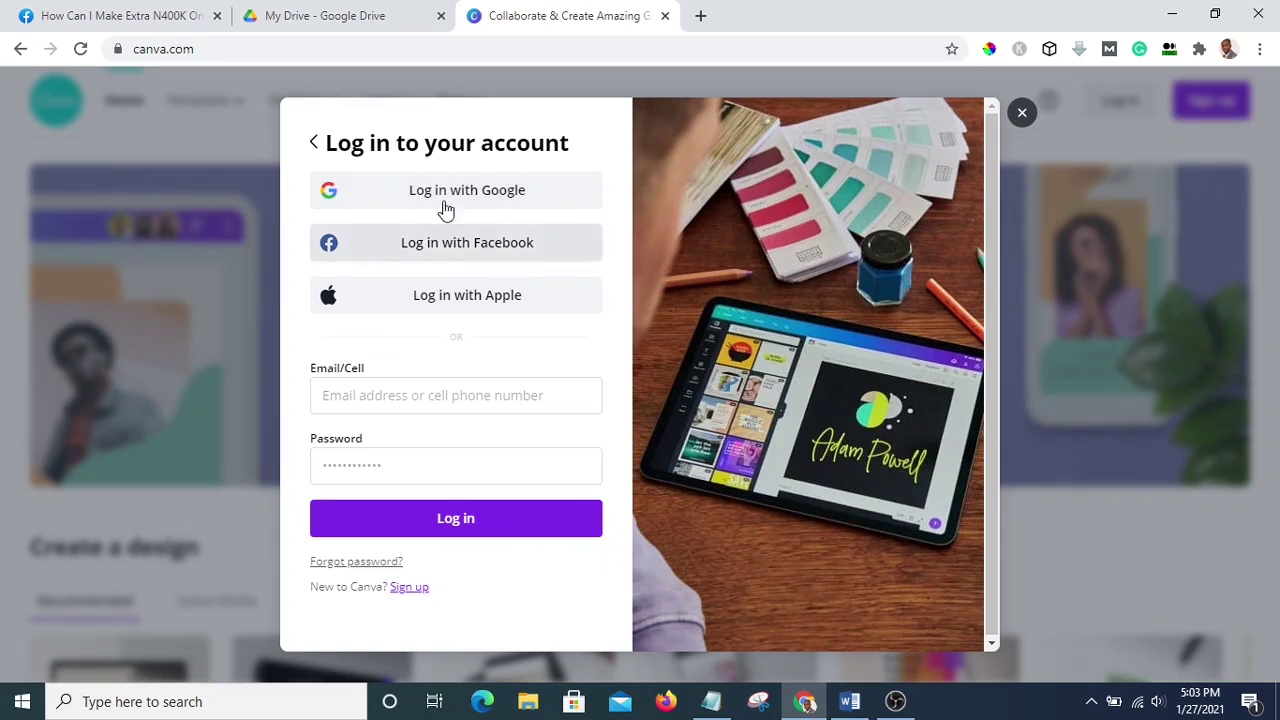
click(443, 252)
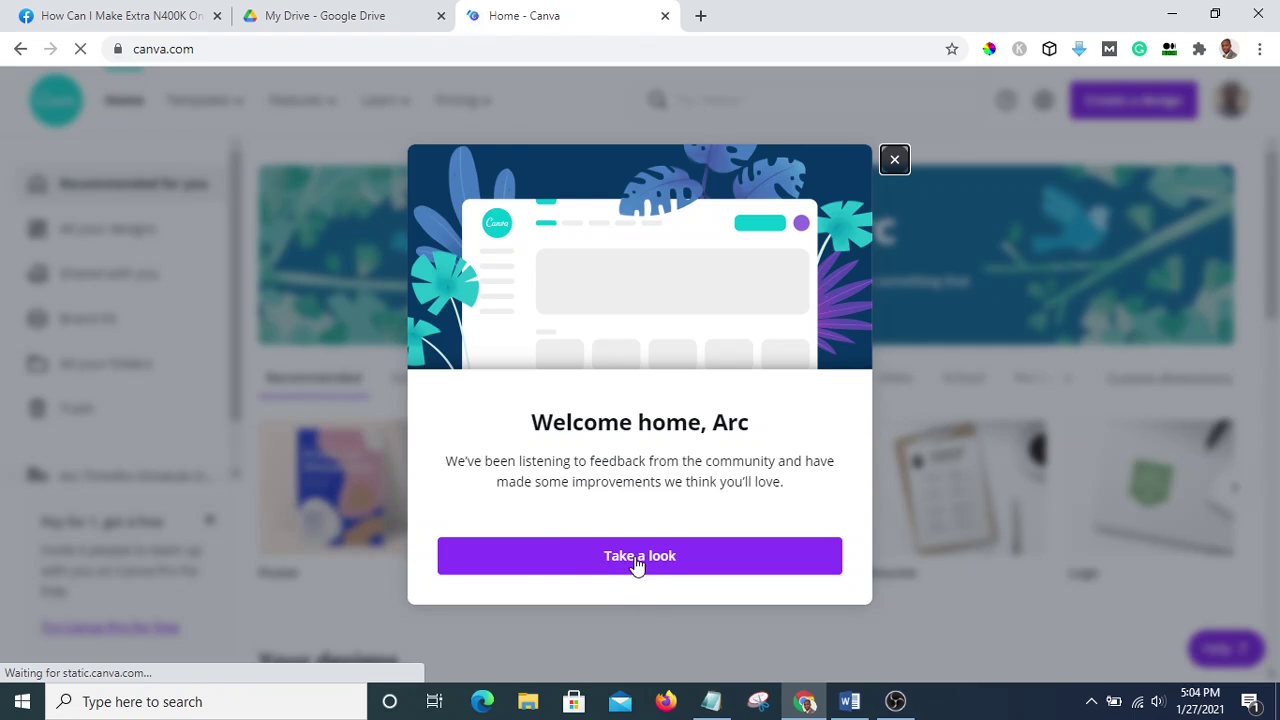
click(637, 560)
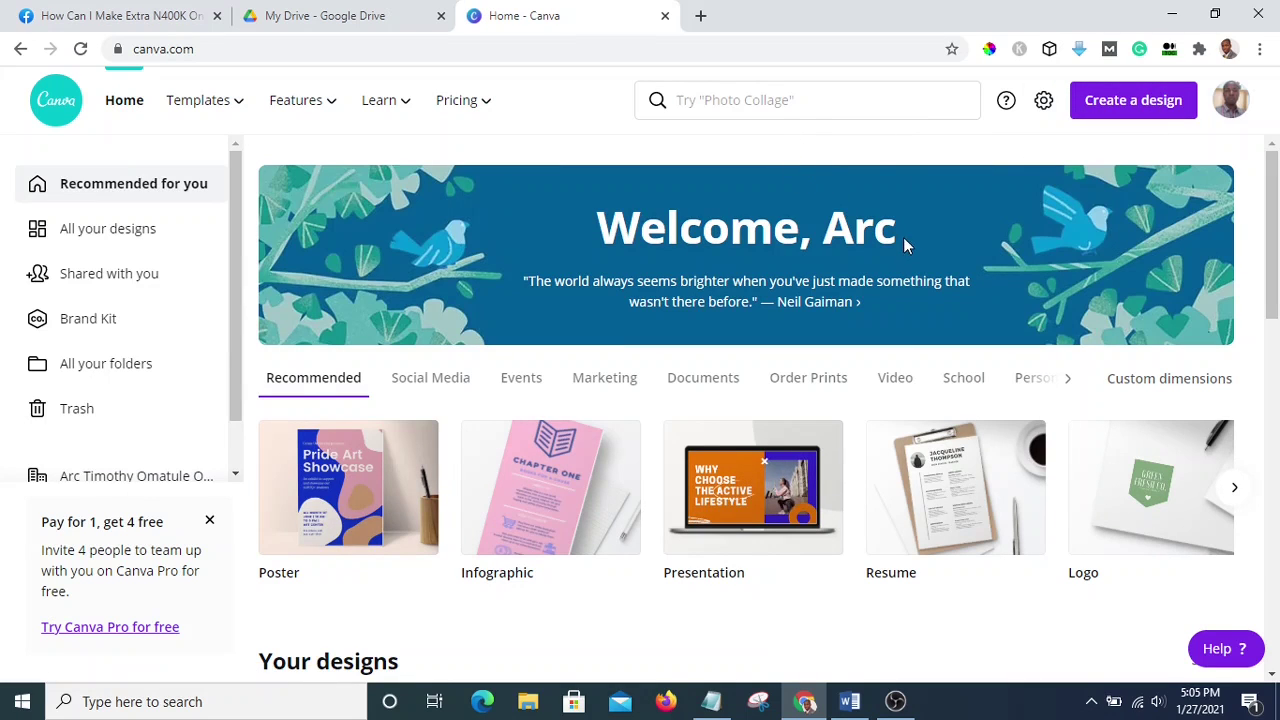
Search for "book" and open the suggested Book Cover (1410 × 2250 px) templates
click(727, 103)
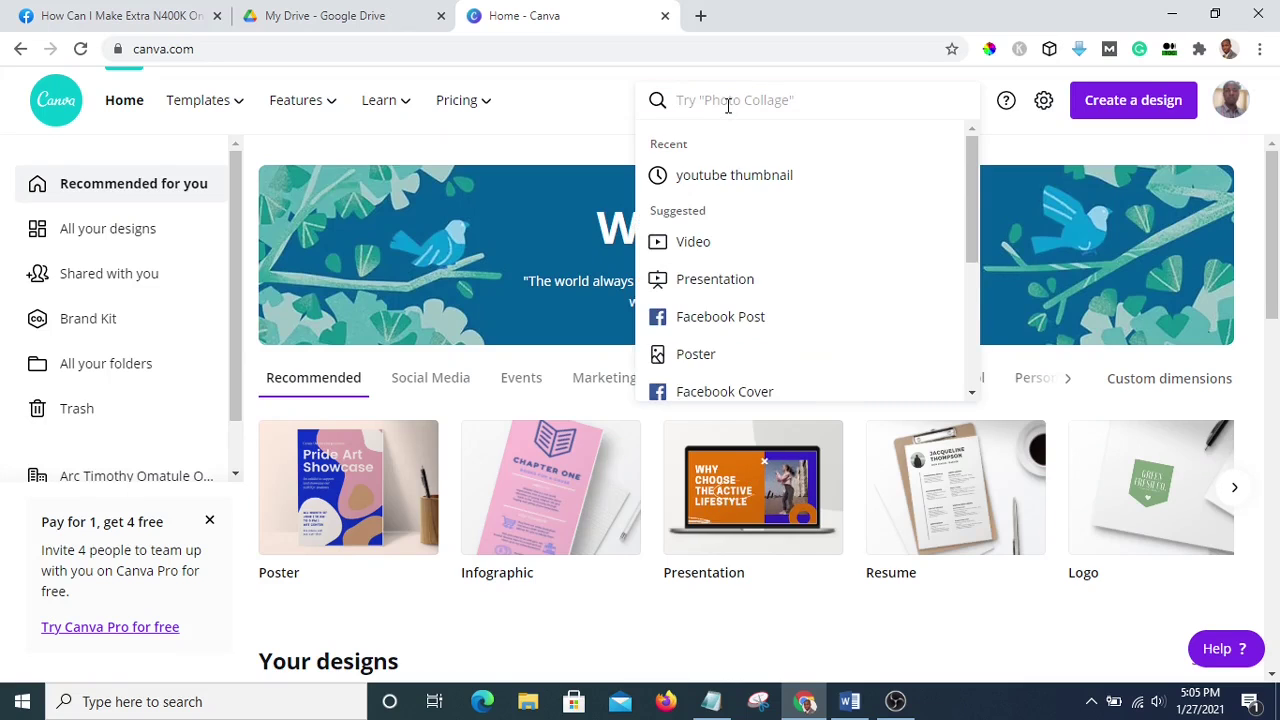
text(book)
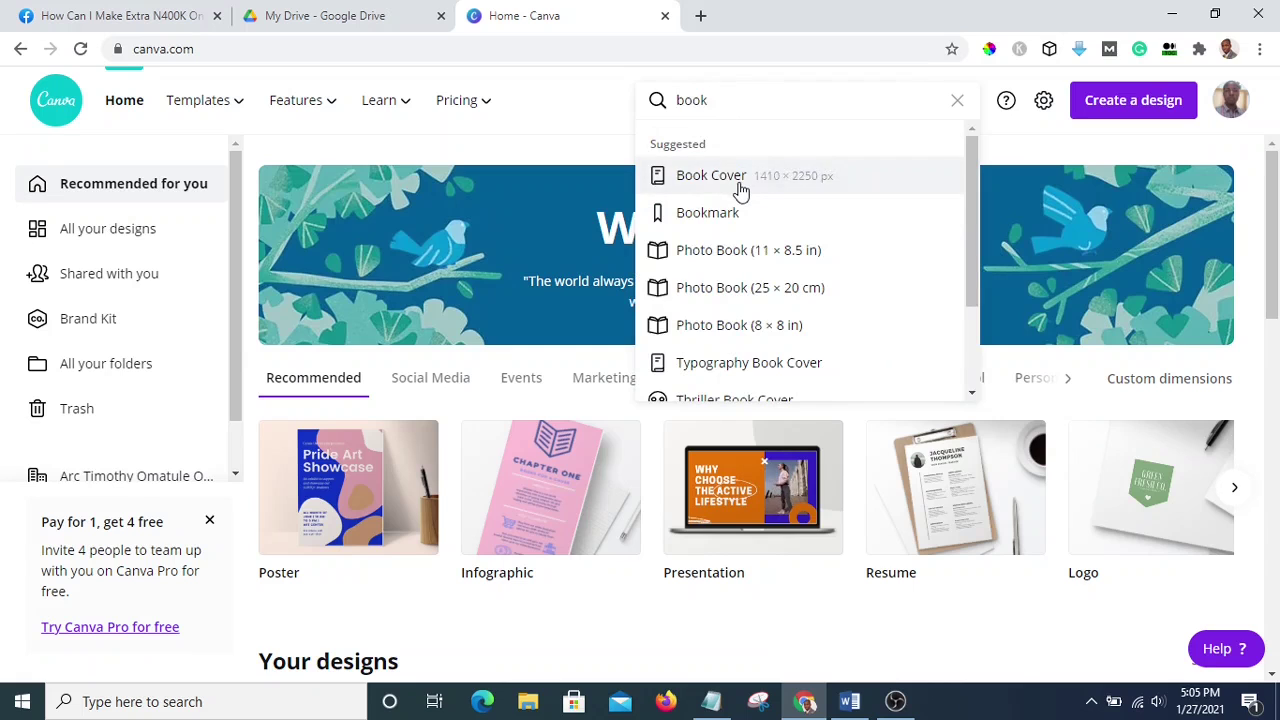
click(740, 190)
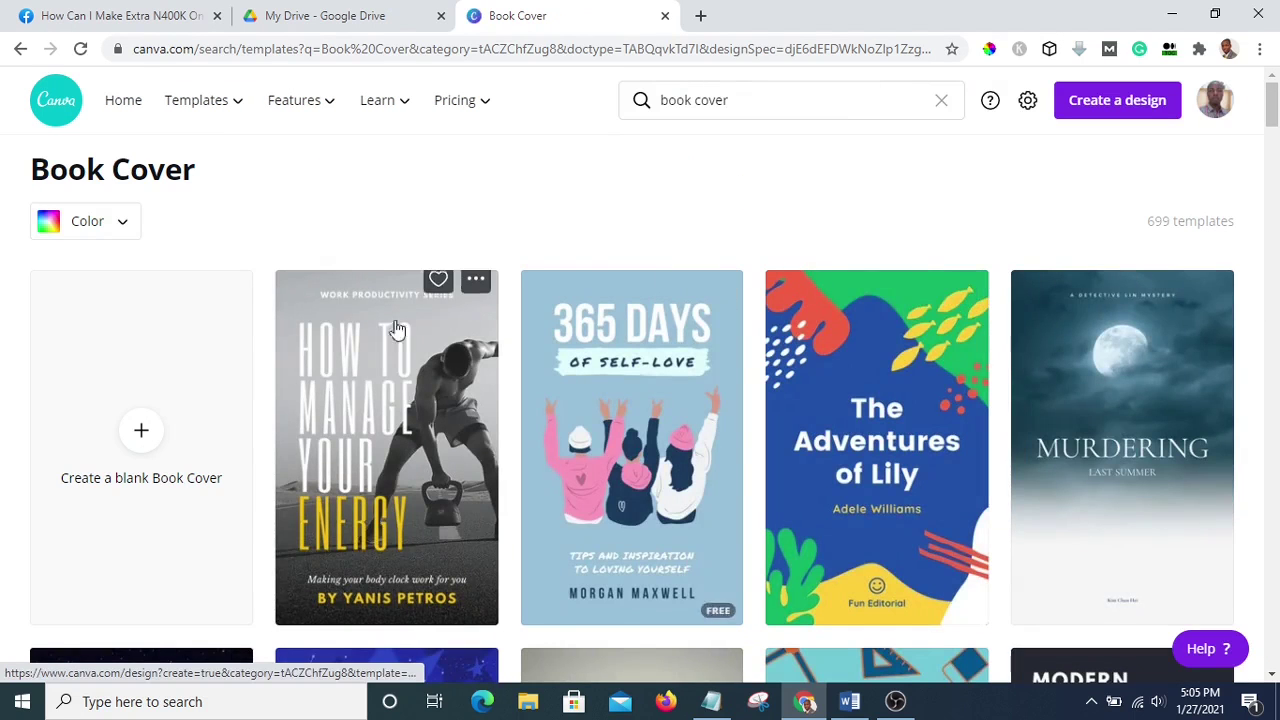
Browse the book cover templates, open the free "Modern Architecture" one for editing, and dismiss the collaboration tip
scroll(392, 345, down, 2)
scroll(392, 362, down, 3)
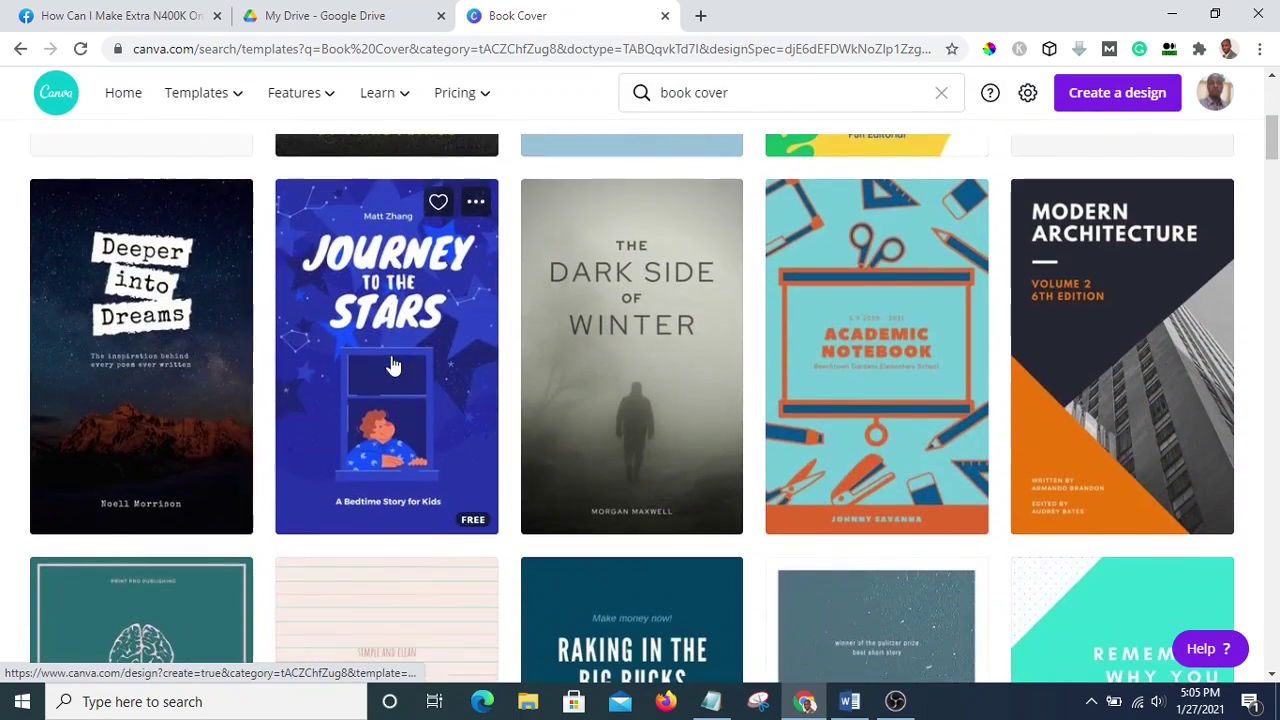
scroll(770, 345, down, 1)
scroll(700, 360, up, 2)
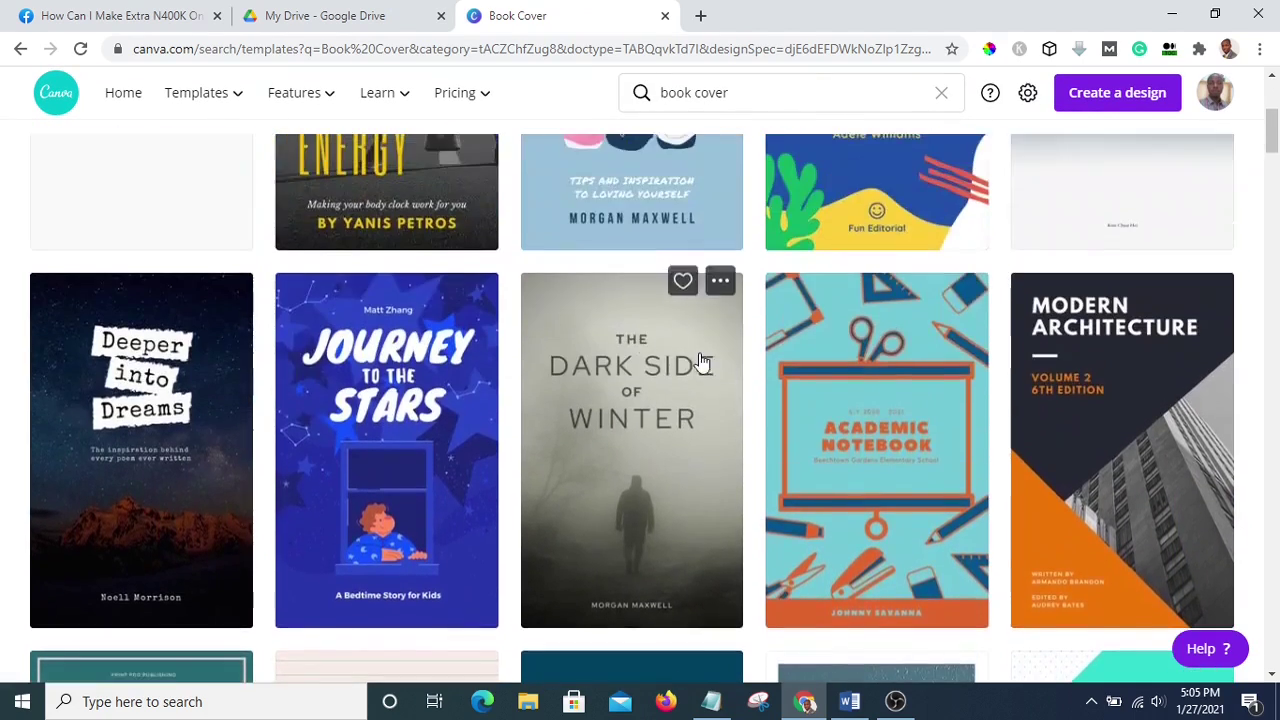
scroll(518, 309, down, 3)
scroll(1106, 423, down, 2)
scroll(1180, 360, up, 6)
scroll(1208, 403, down, 2)
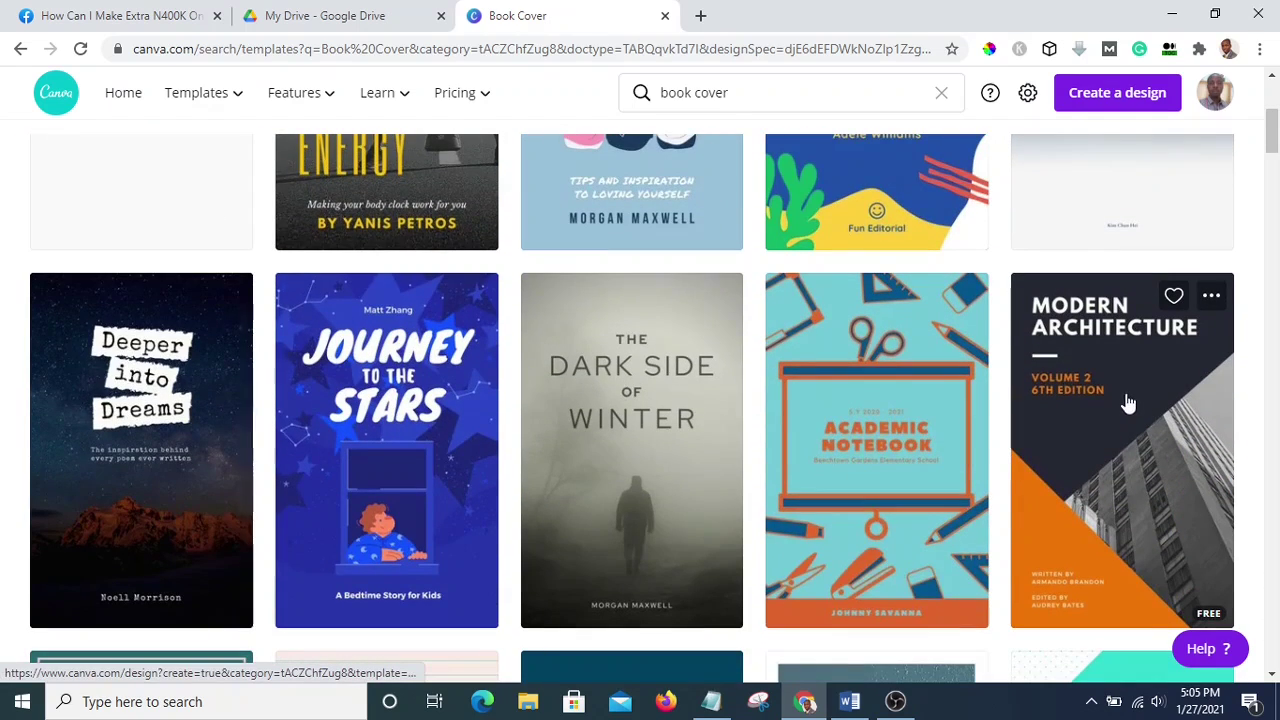
click(1126, 400)
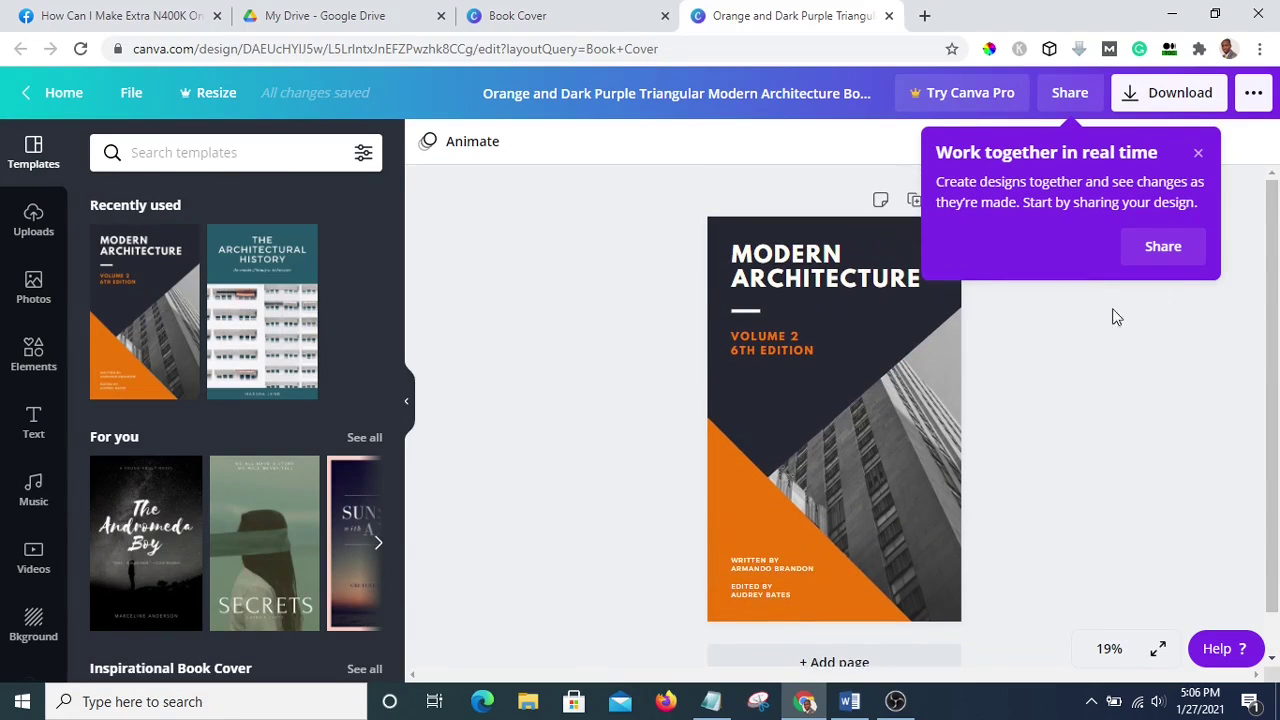
click(1199, 158)
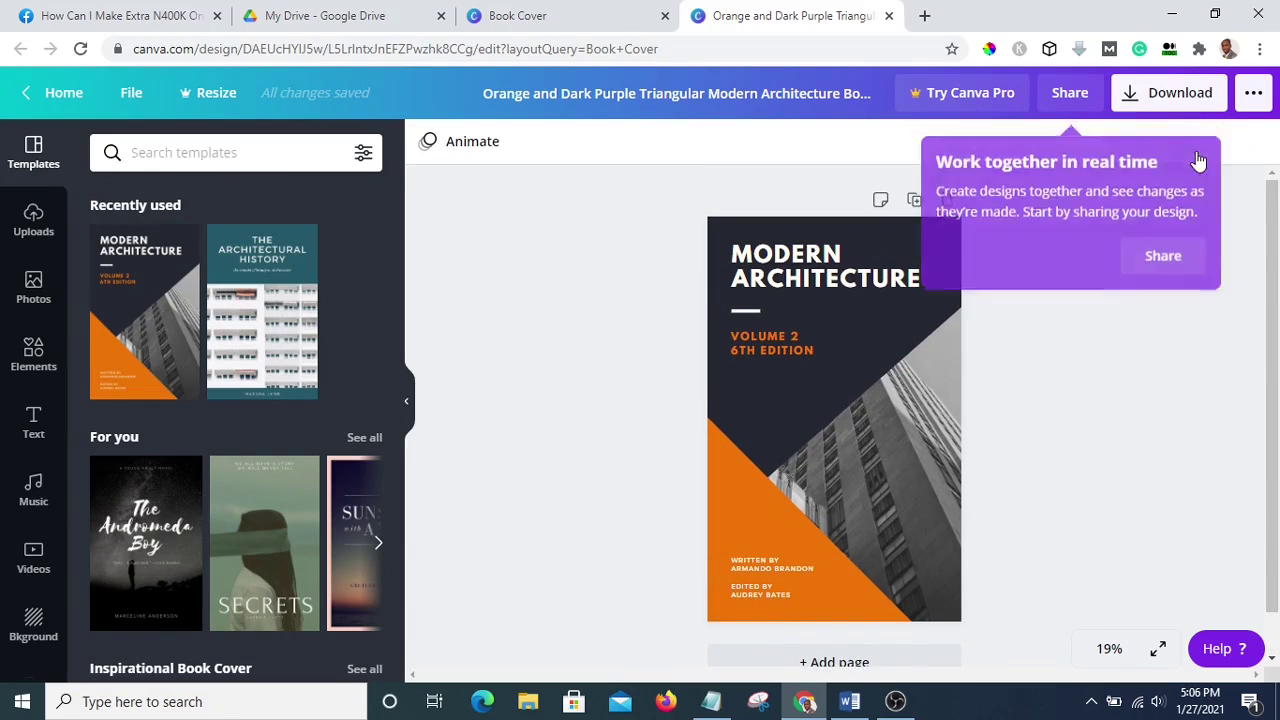
Replace the cover title "MODERN ARCHITECTURE" with "AFFILIATE MARKETING FOR A BEGINNER"
click(793, 280)
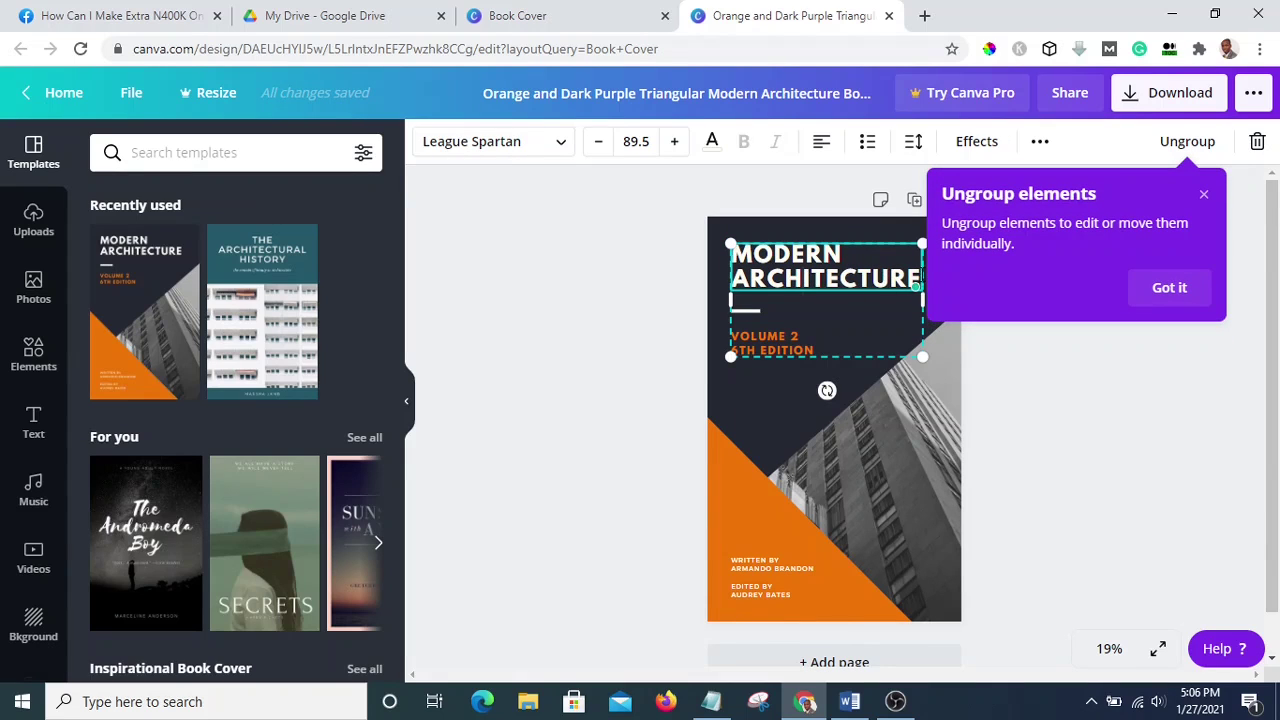
drag(916, 287, 745, 258)
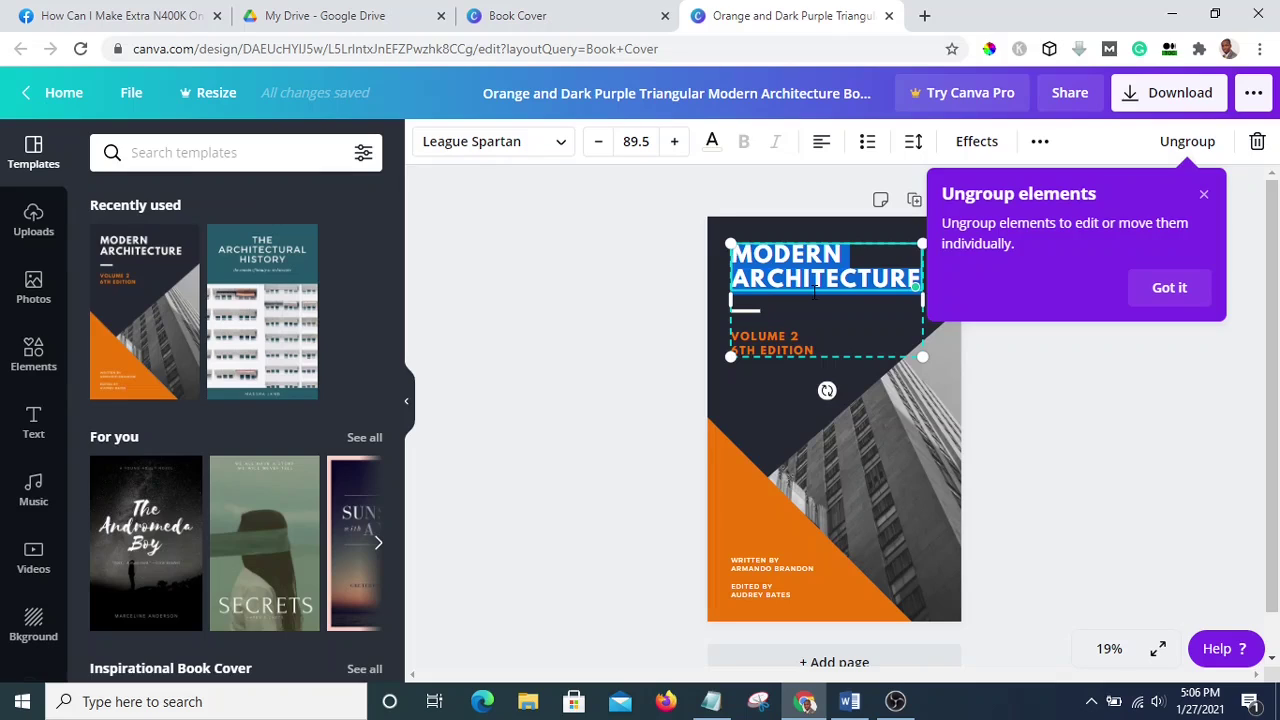
key(BackSpace)
text(AFFILIATE)
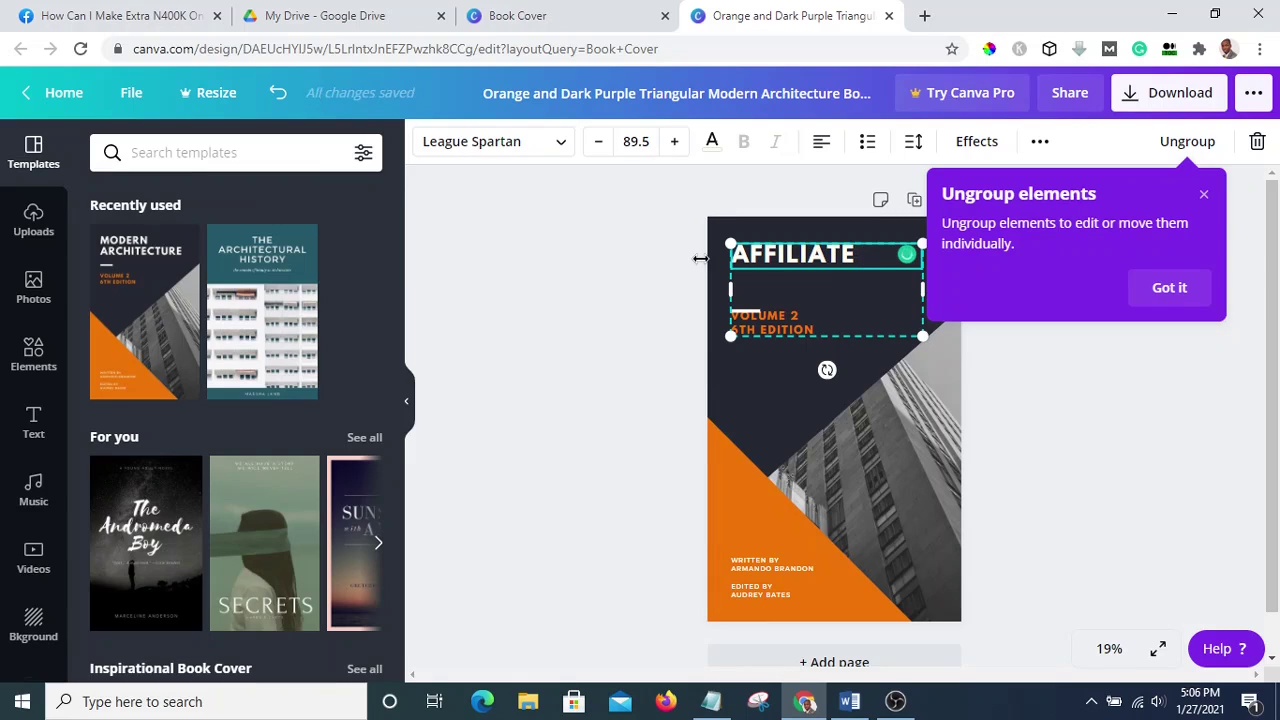
text( MARKETI)
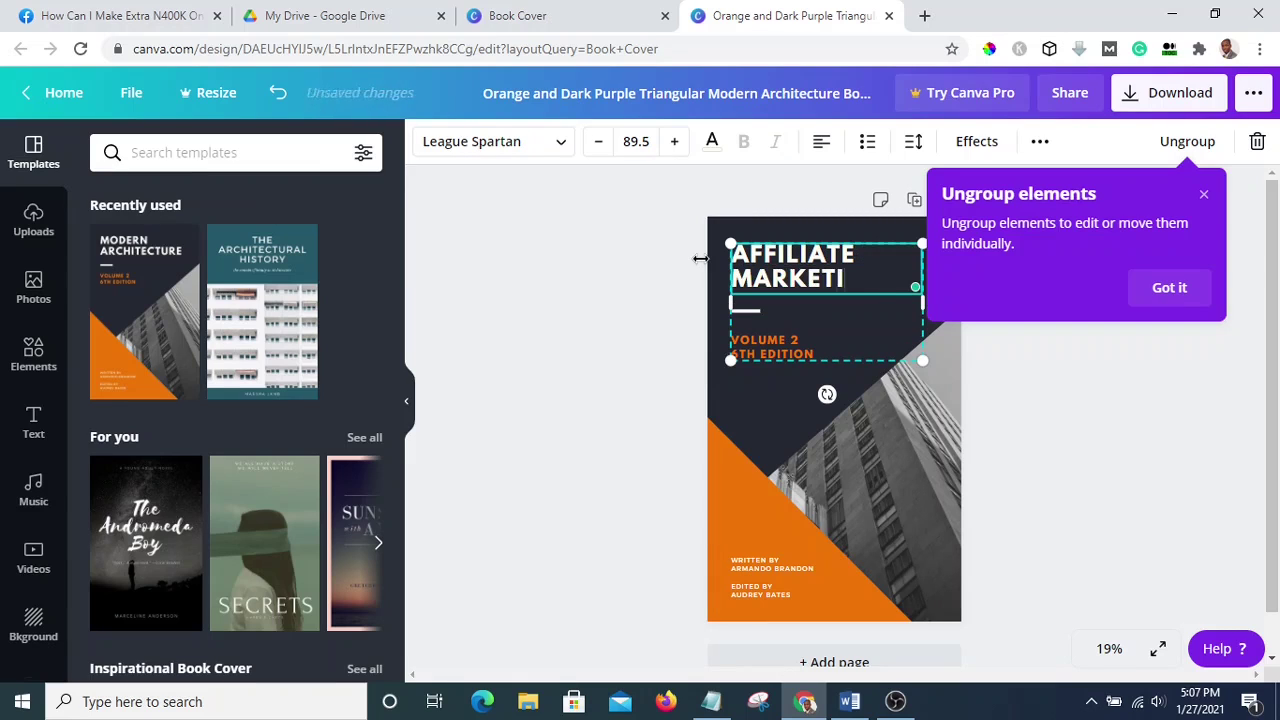
text(NG F)
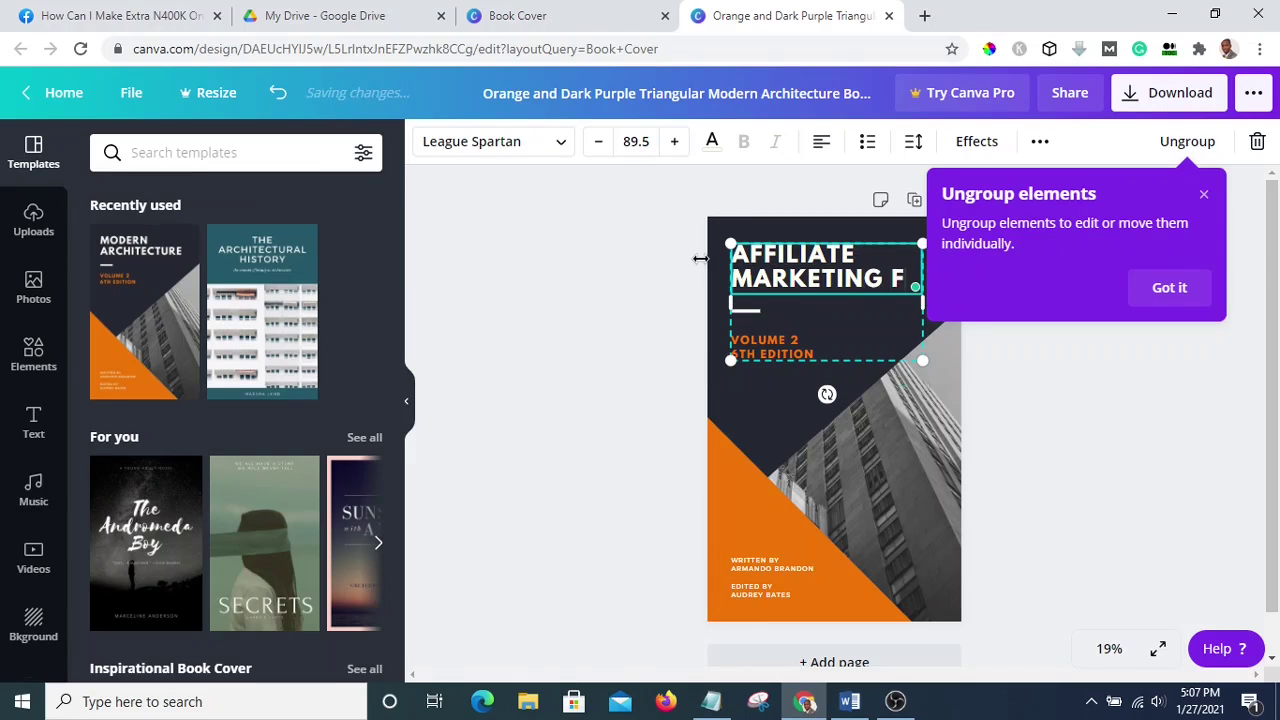
text(OR A)
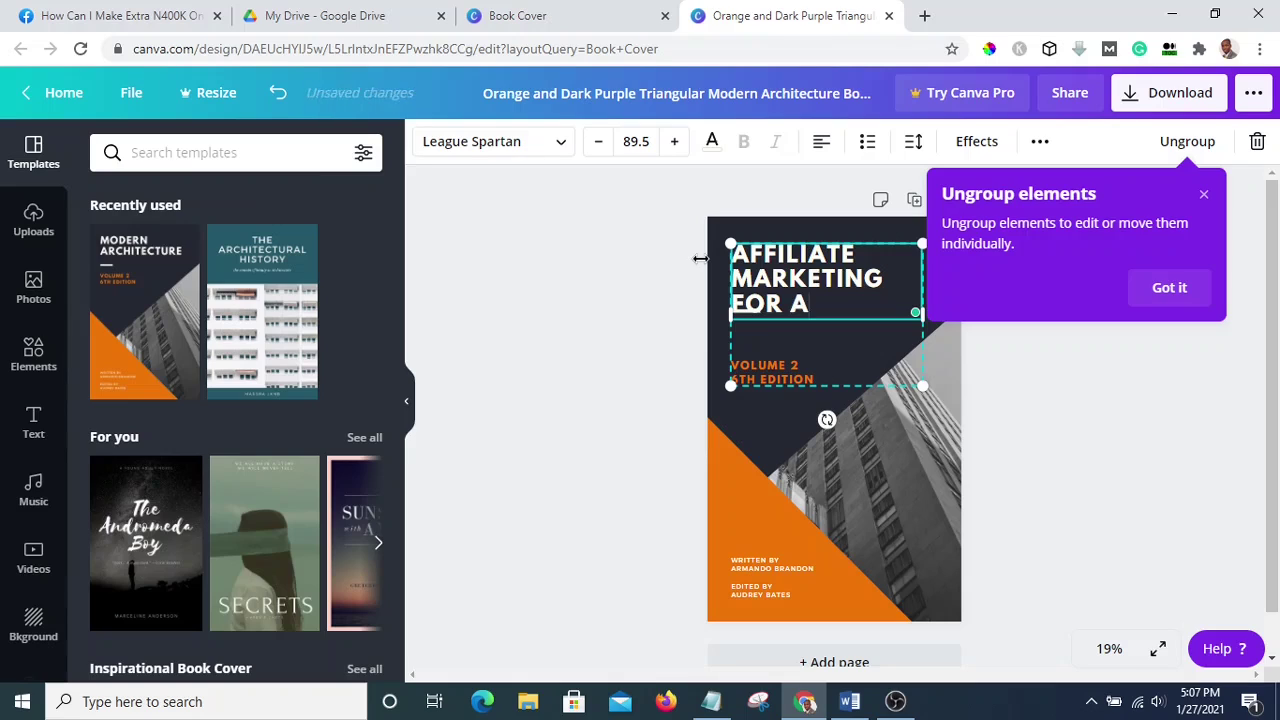
text( BE)
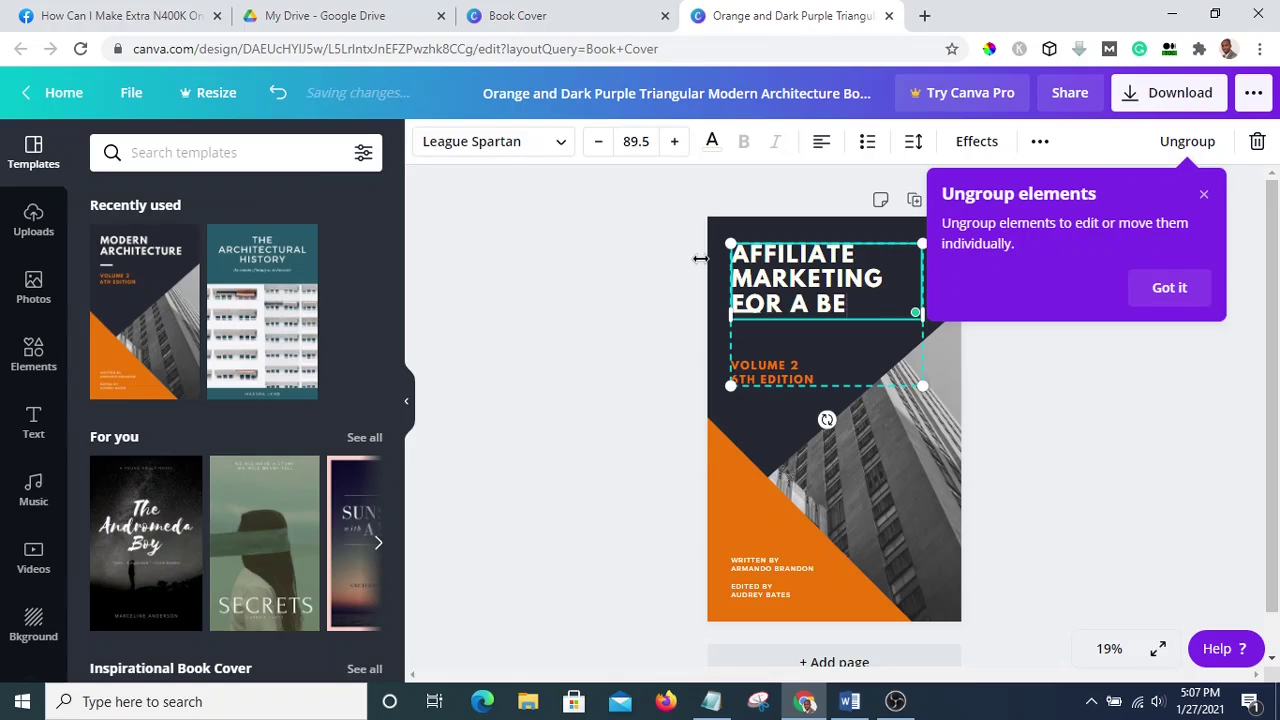
text(GINNER)
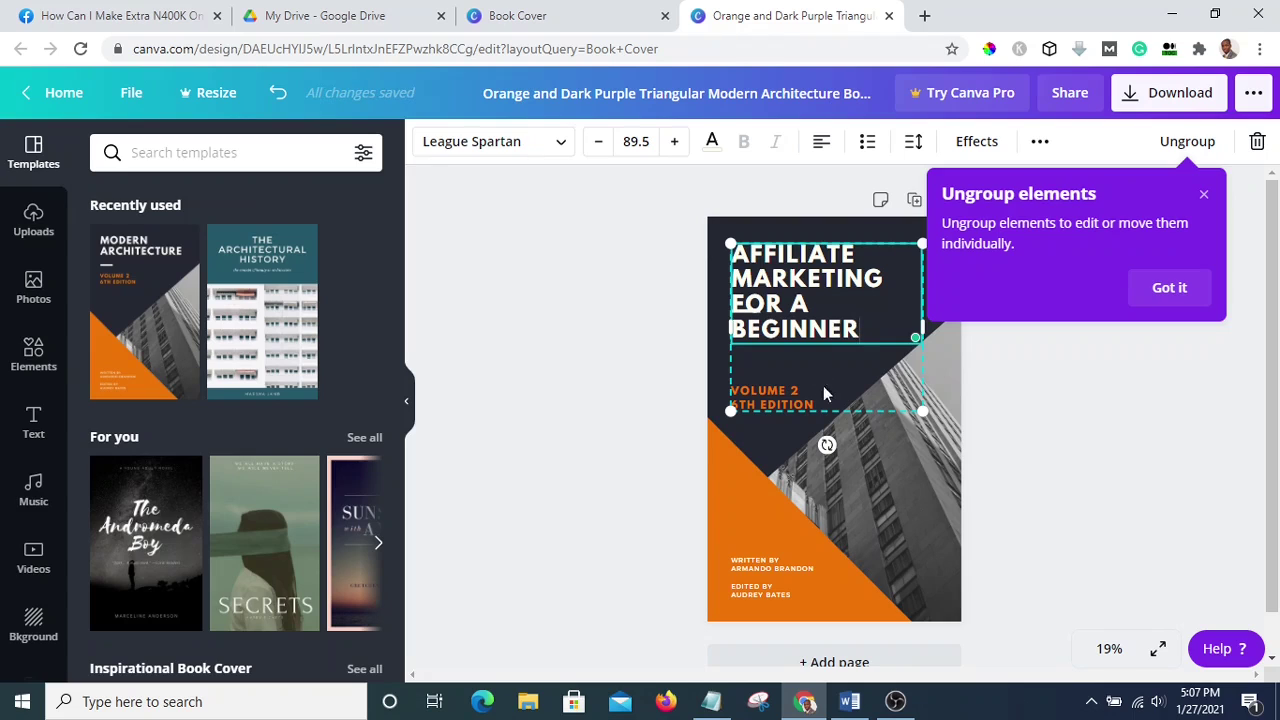
Delete the orange subtitle text "VOLUME 2 6TH EDITION" below the cover title
double_click(825, 405)
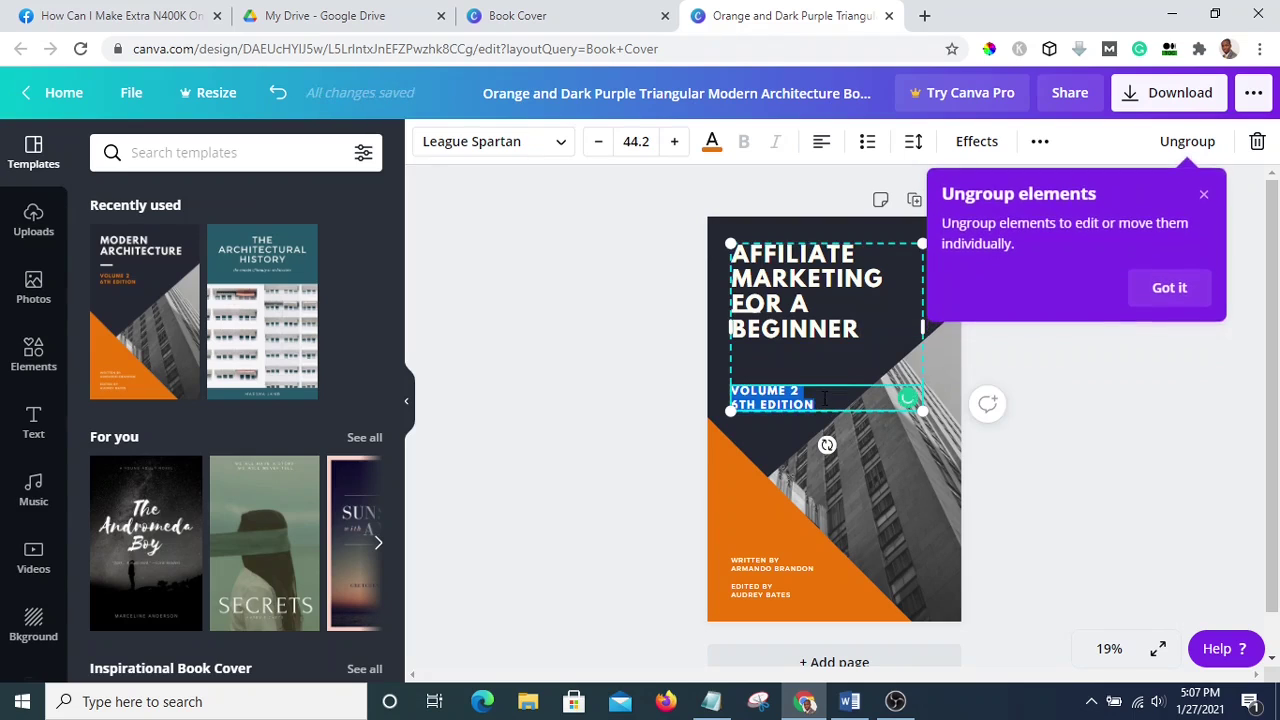
key(BackSpace)
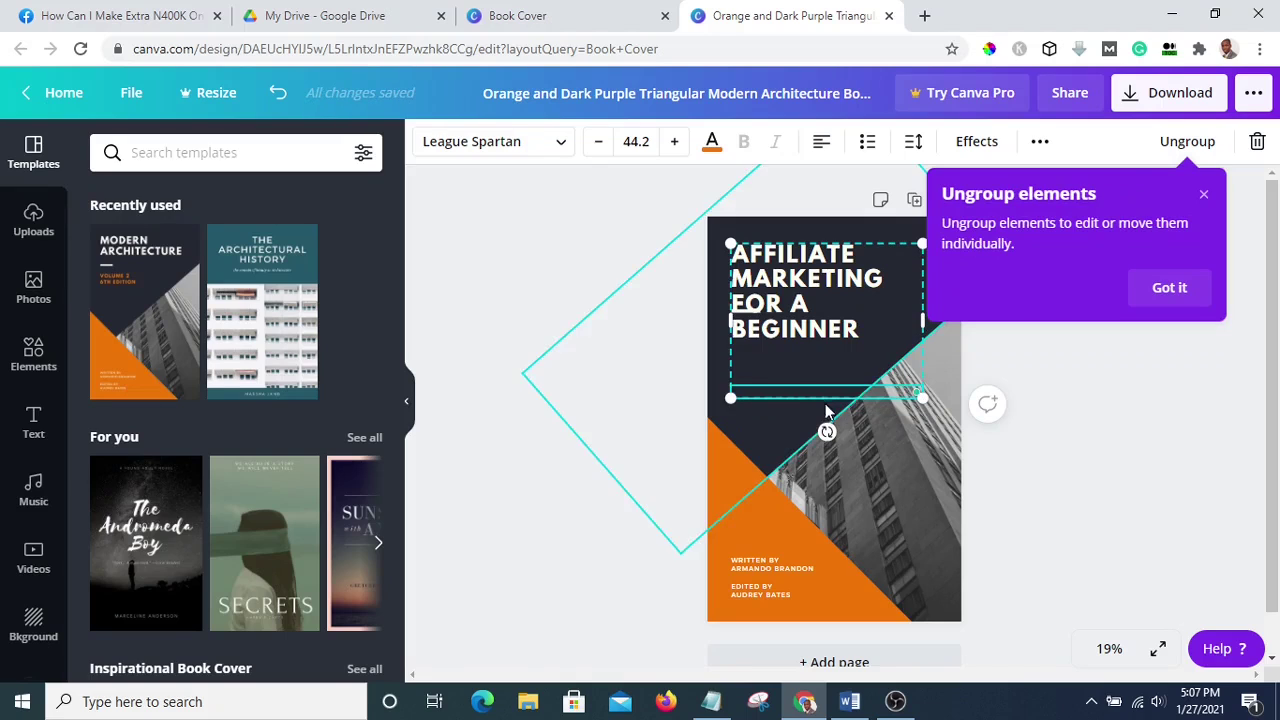
click(917, 441)
Replace the written-by and edited-by credits on the orange triangle with the author's name
scroll(833, 385, down, 1)
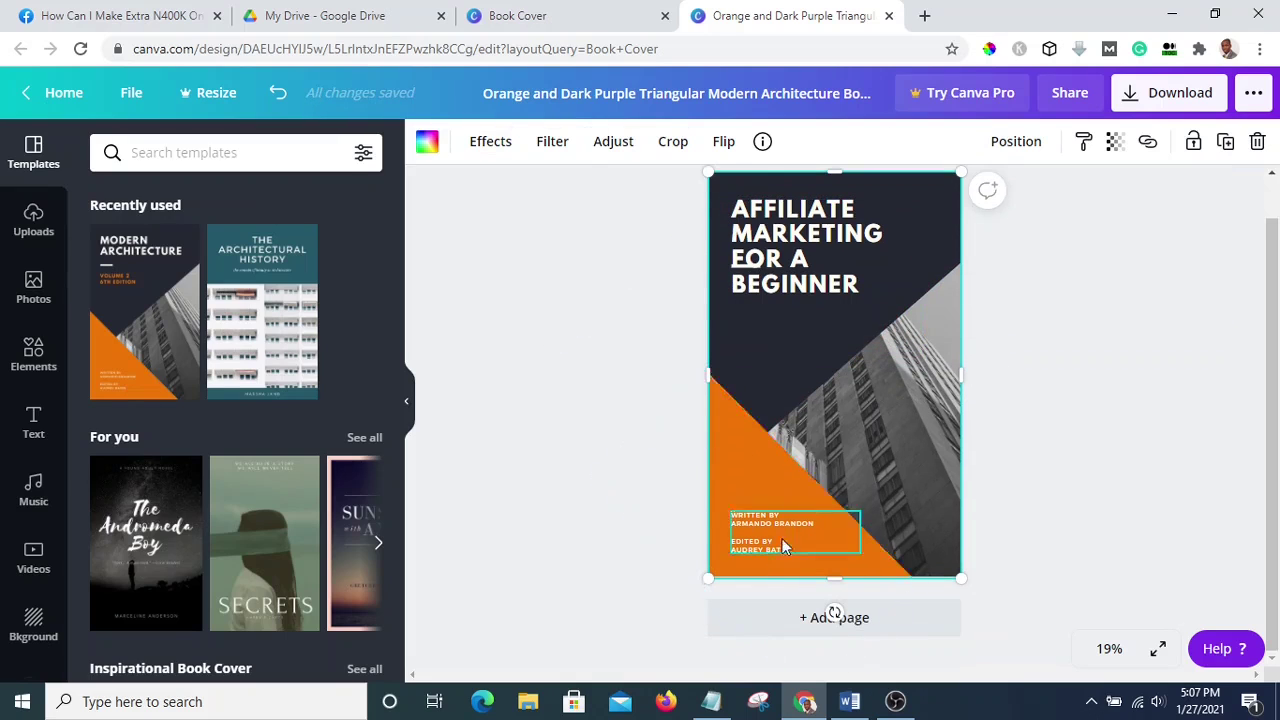
click(779, 519)
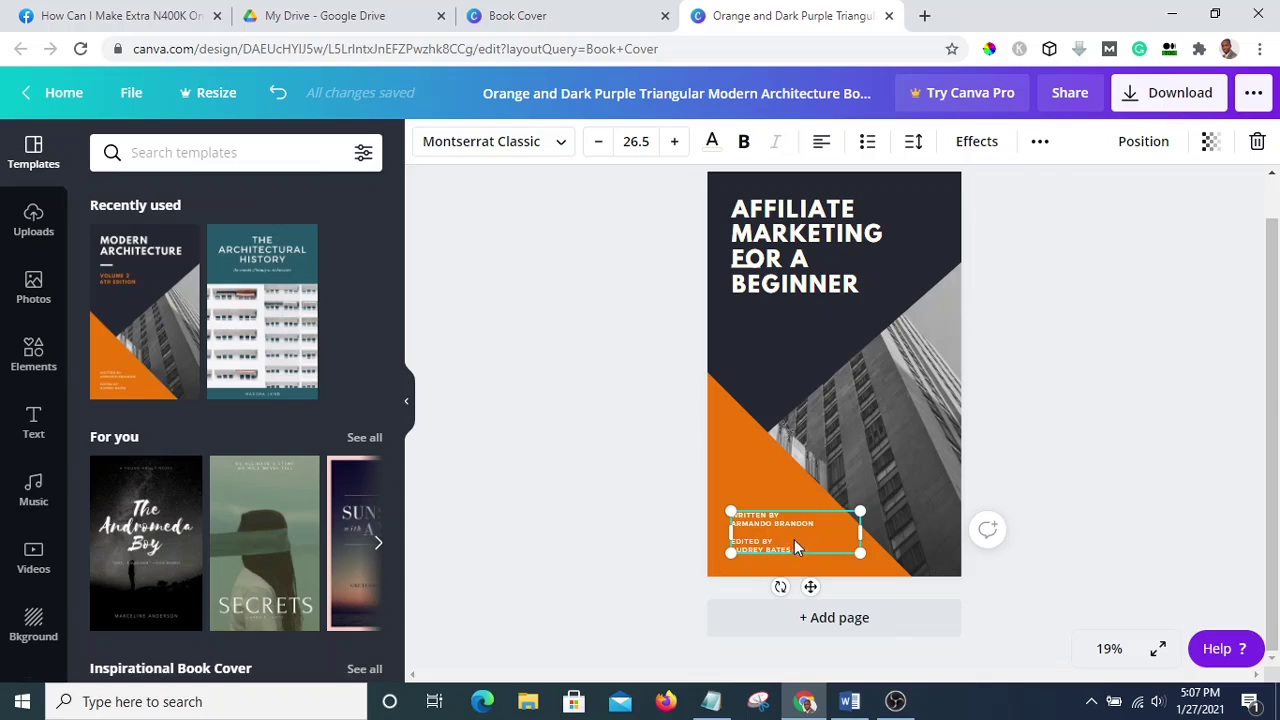
click(816, 517)
click(777, 490)
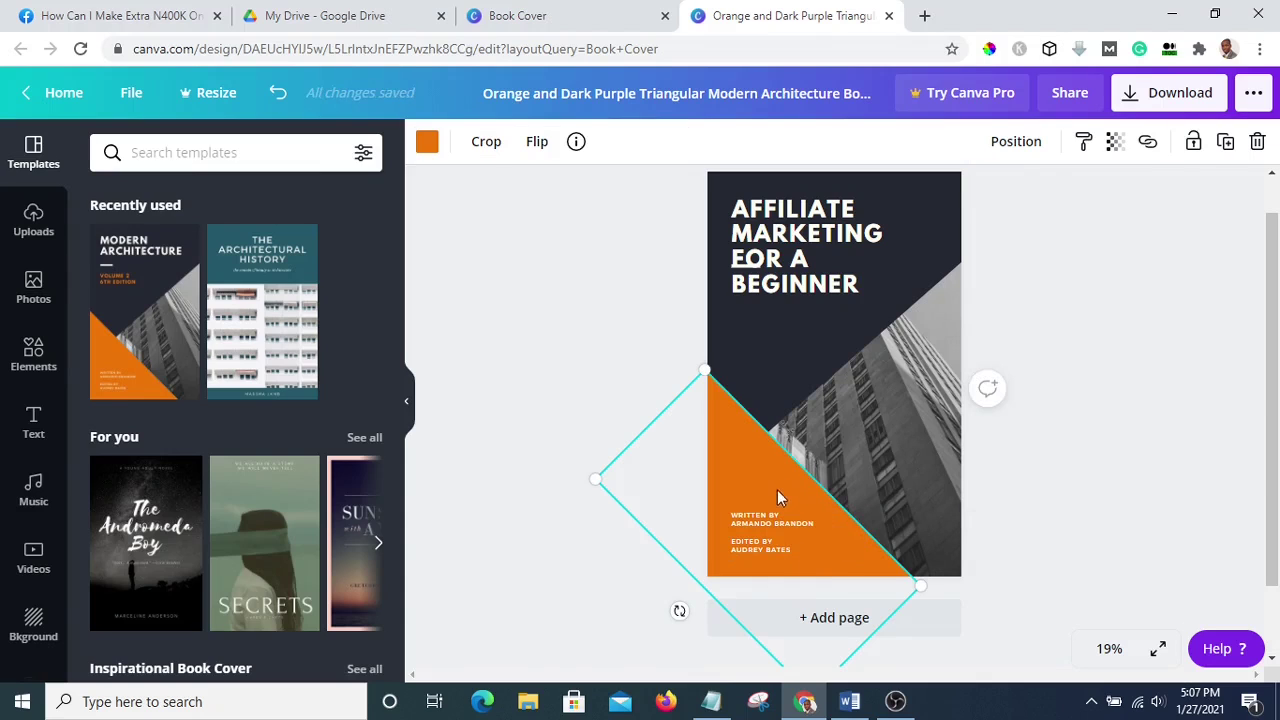
click(772, 522)
click(772, 522)
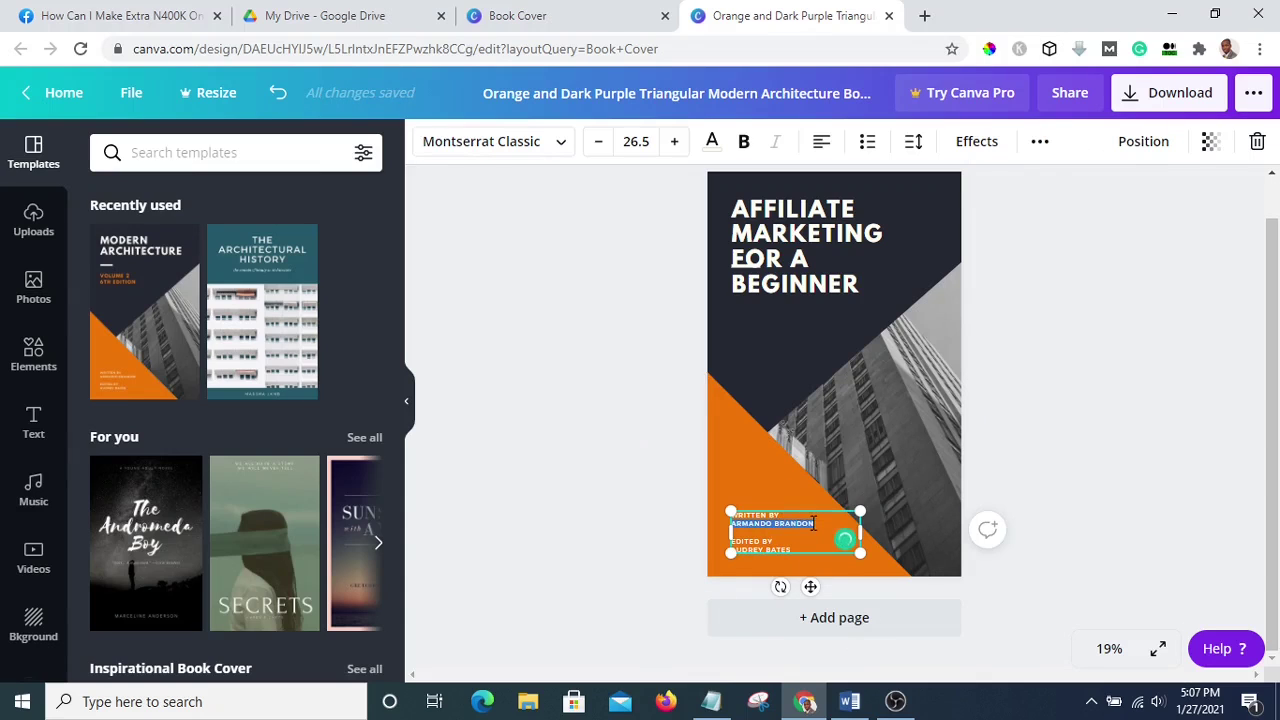
drag(820, 527, 745, 515)
key(BackSpace)
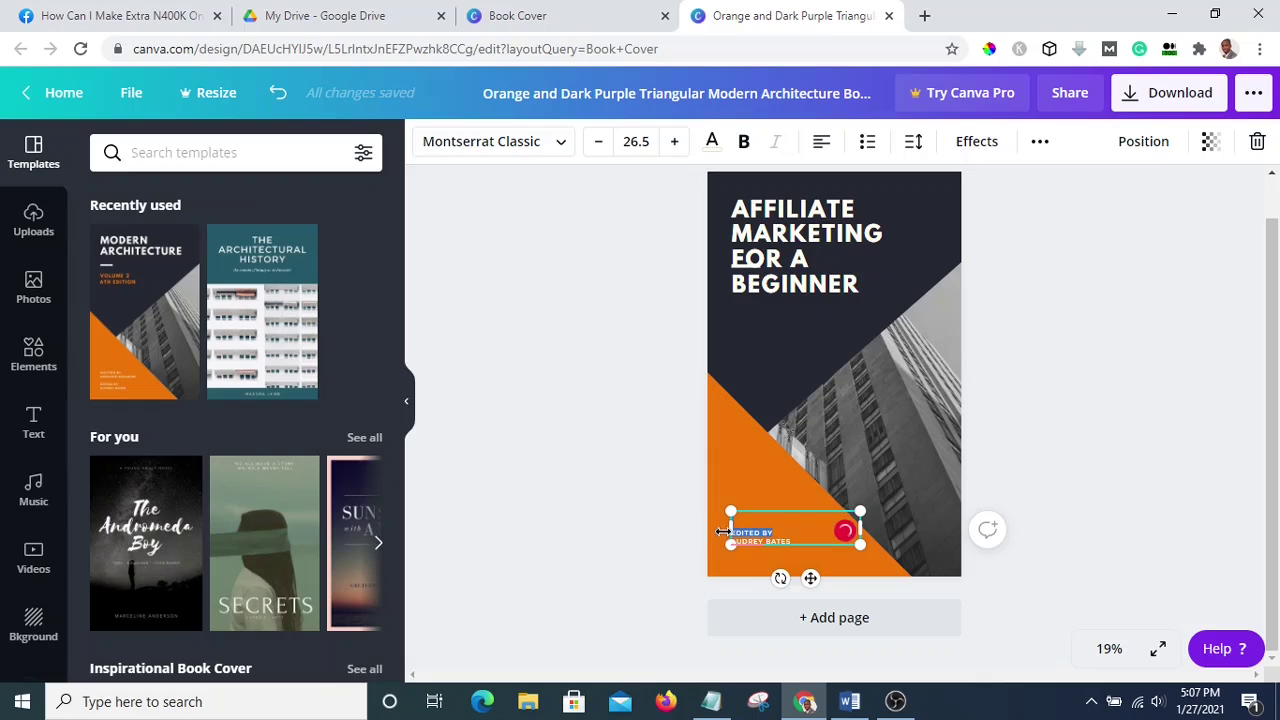
key(BackSpace)
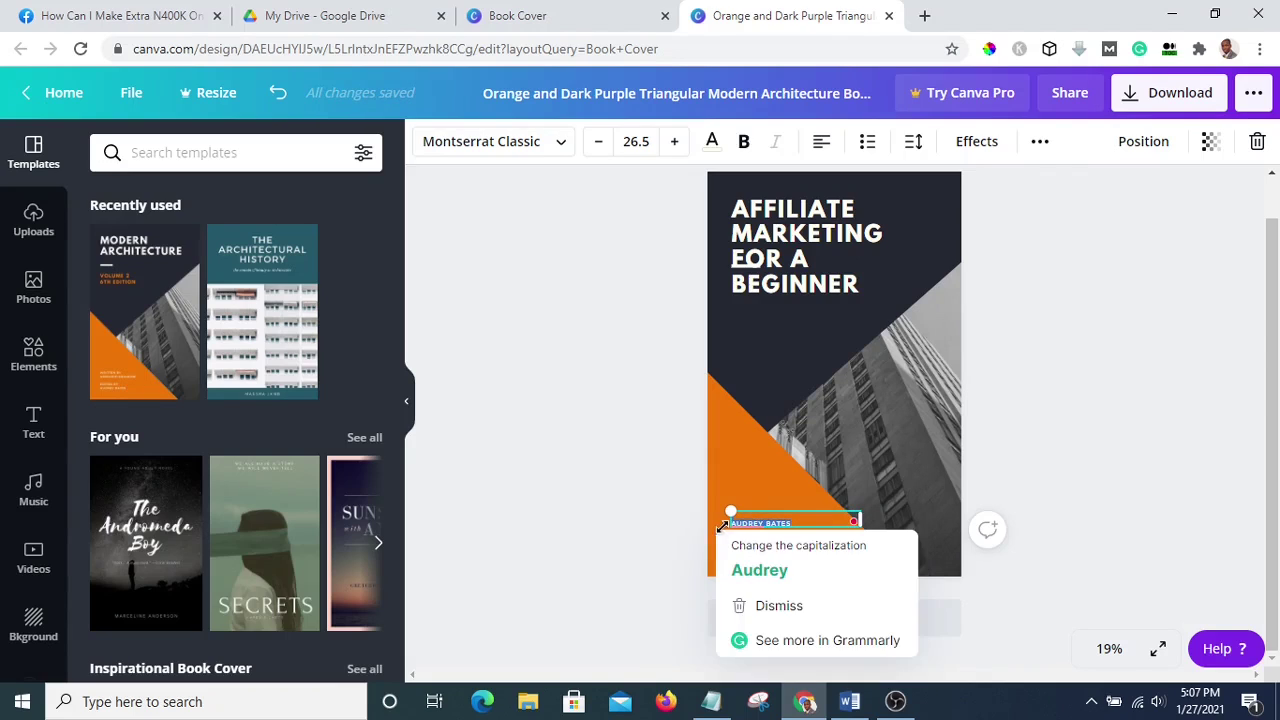
key(BackSpace)
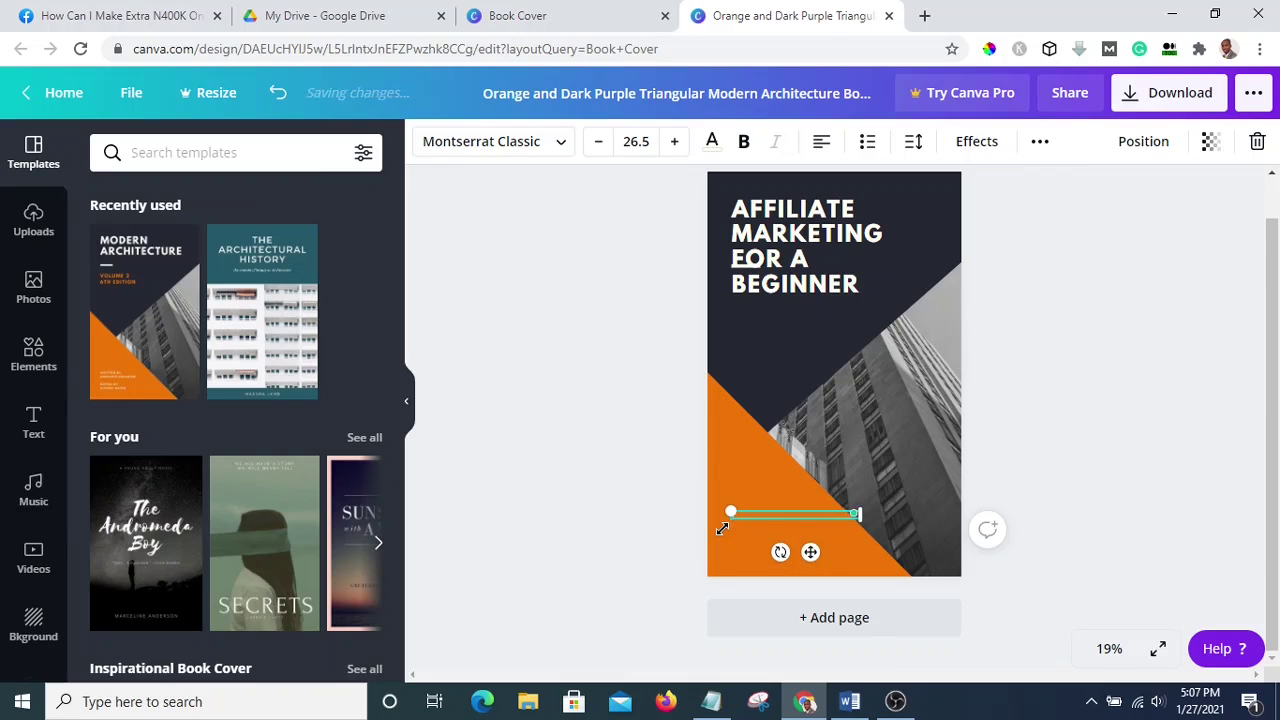
text(TIMOTHY O)
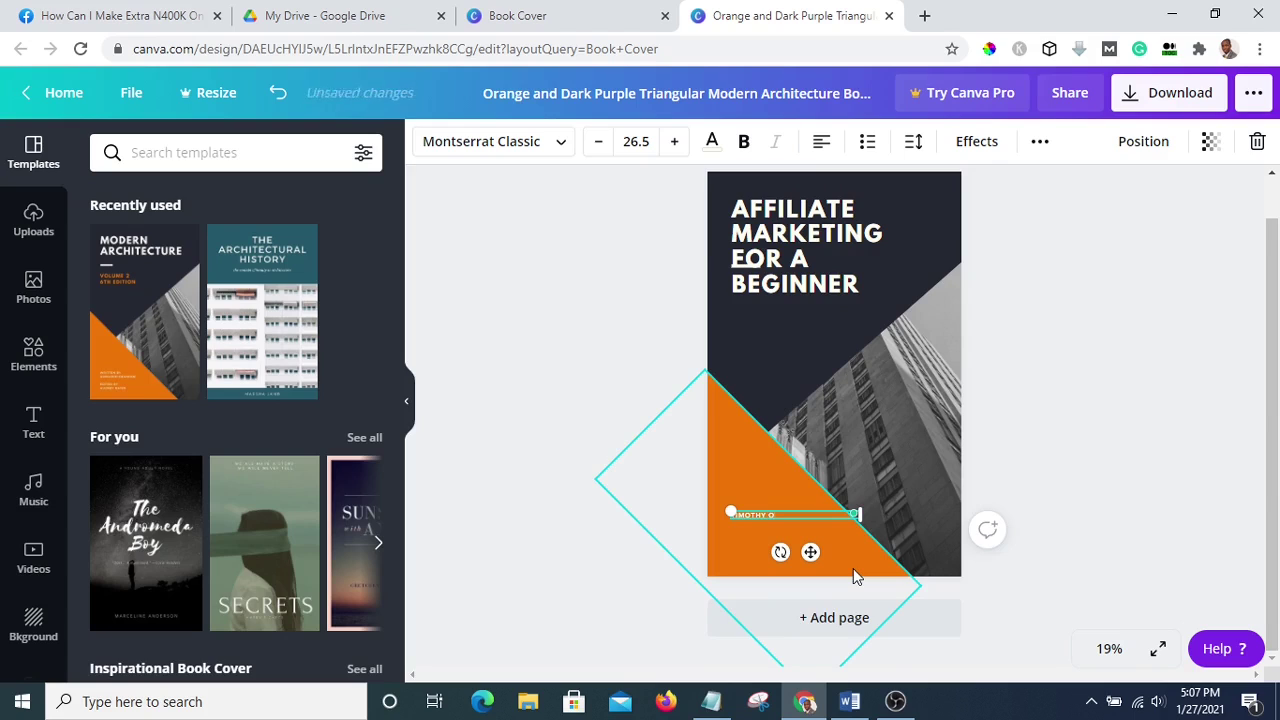
click(1068, 480)
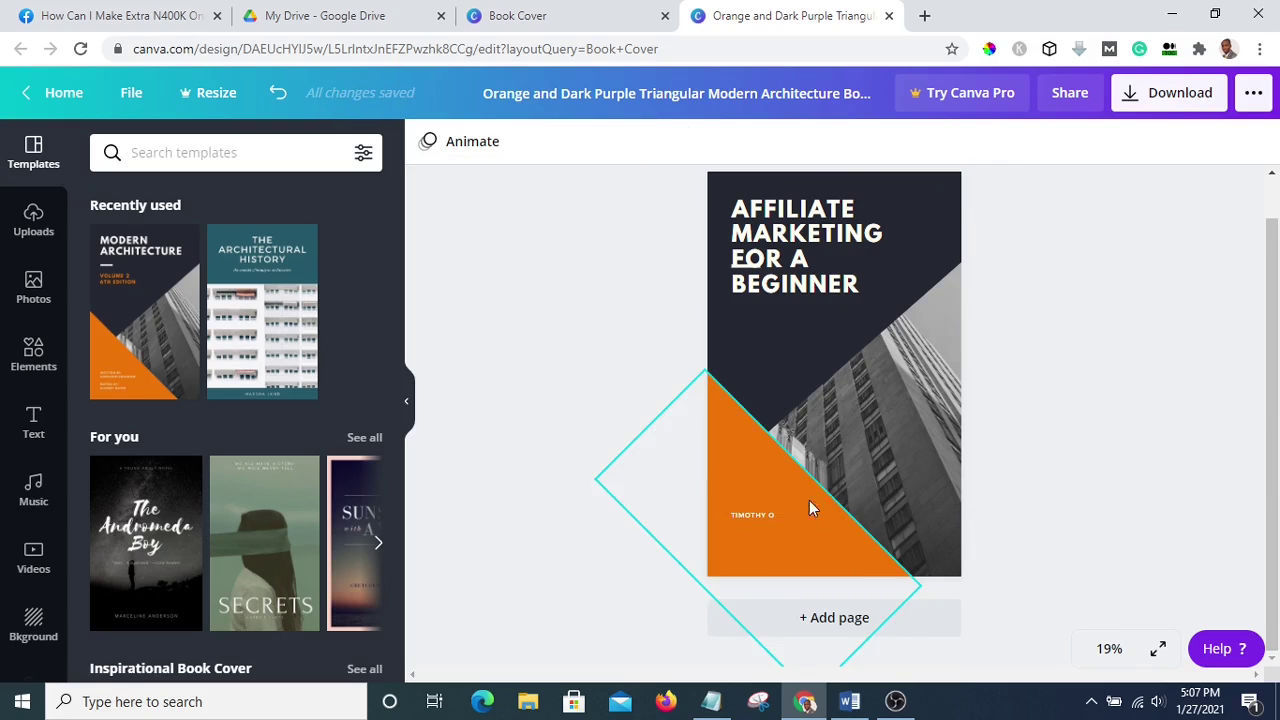
Center-align the author's name text and move it to the horizontal middle near the cover's lower edge
click(761, 516)
click(821, 141)
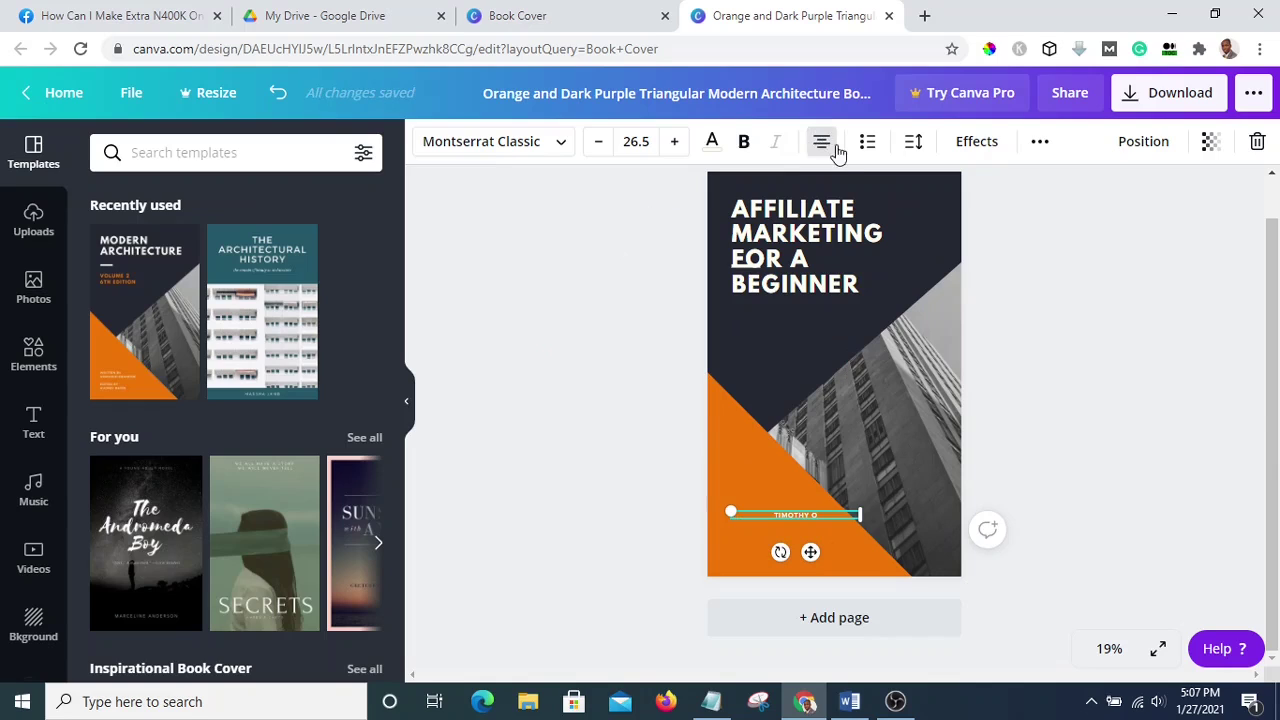
click(1207, 492)
drag(793, 519, 832, 538)
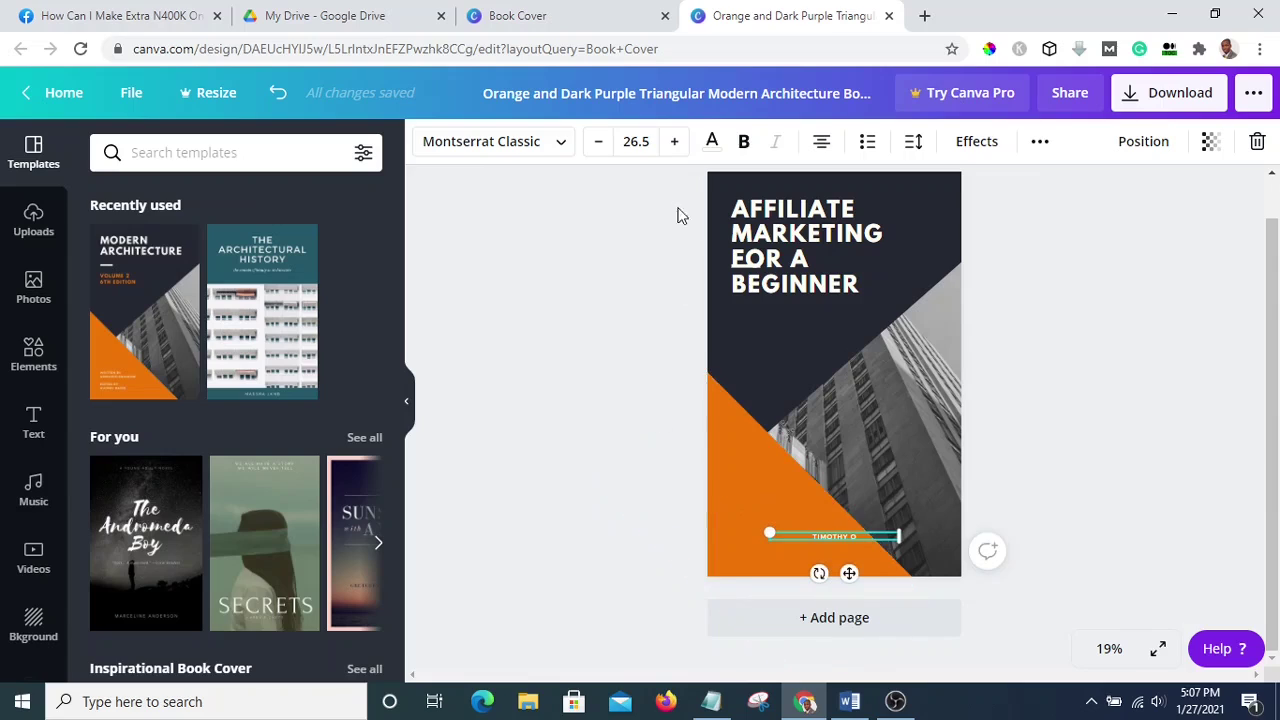
Increase the author's name font size to 48.5 and make the text bold
click(673, 143)
click(673, 143)
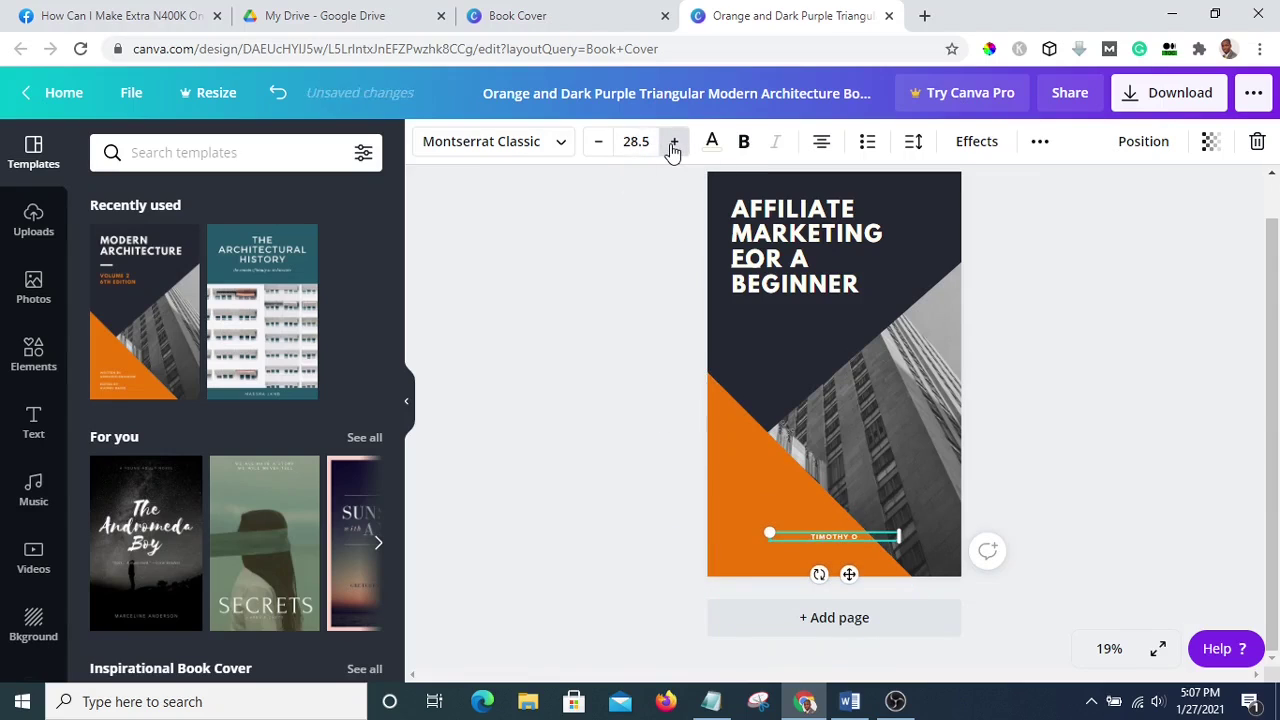
click(673, 143)
click(673, 143)
click(673, 143)
triple_click(673, 143)
double_click(673, 143)
triple_click(673, 143)
double_click(673, 143)
triple_click(673, 143)
double_click(673, 143)
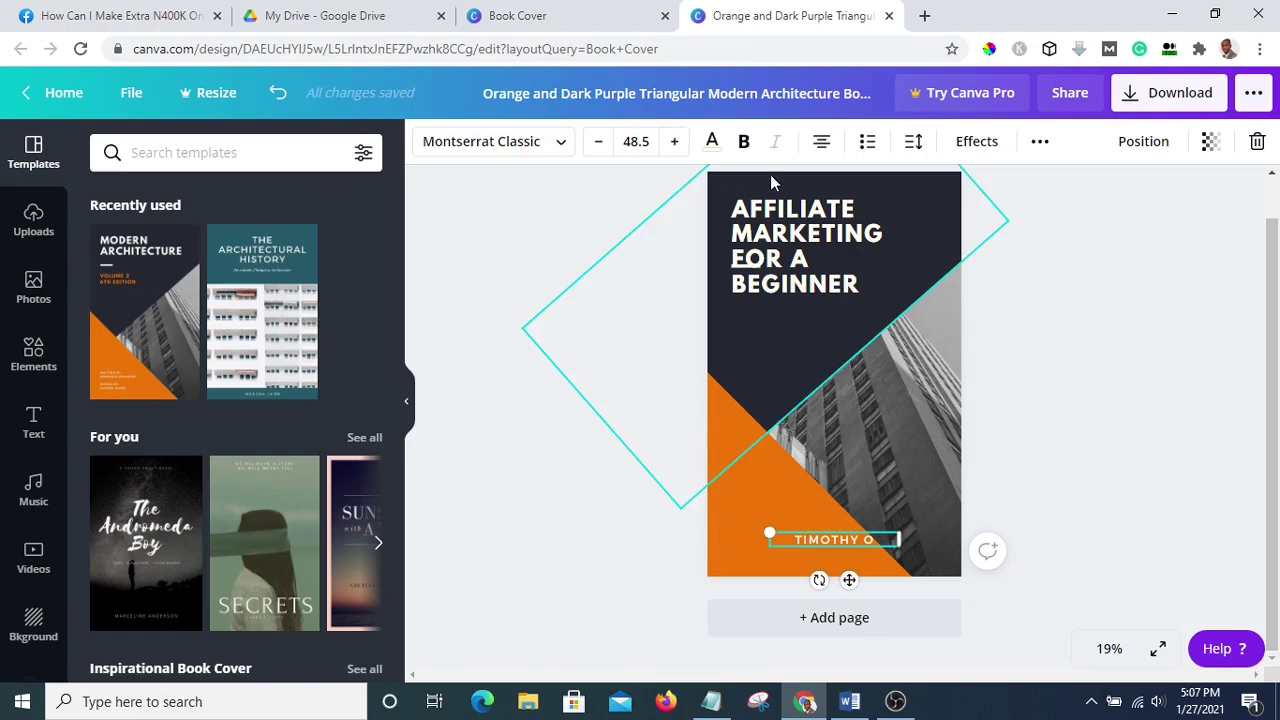
click(745, 143)
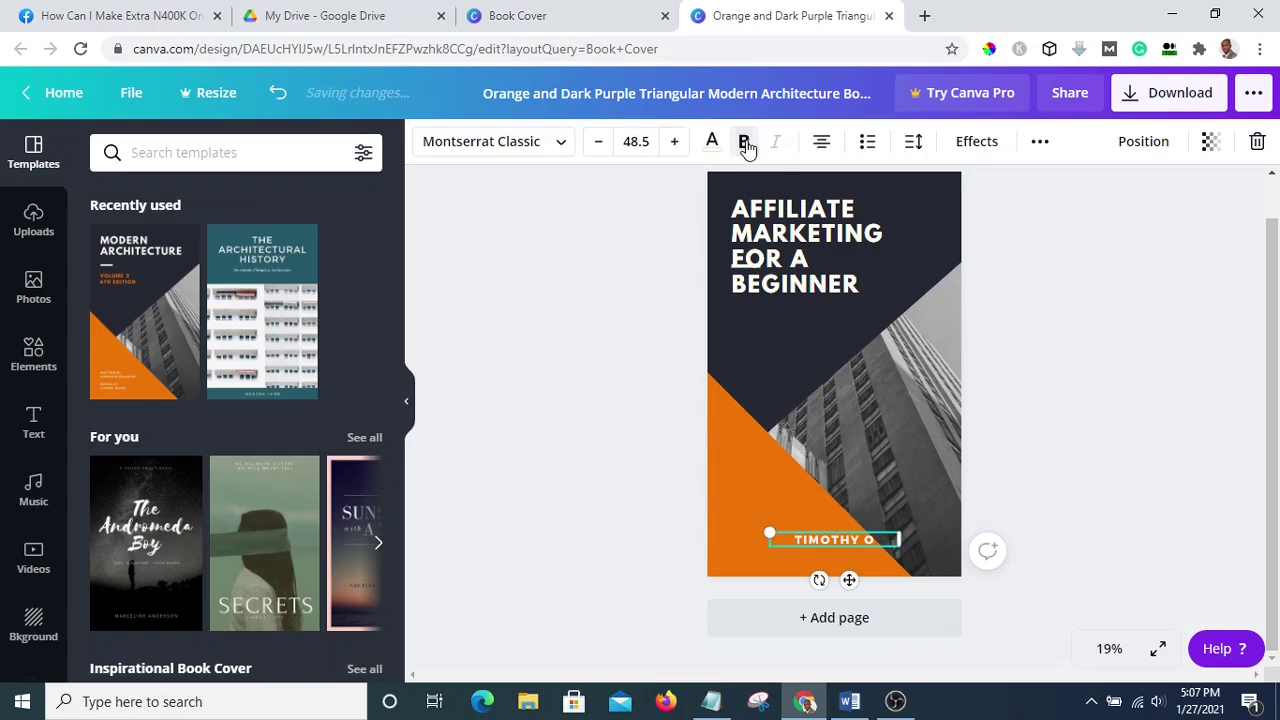
Center-align the cover title text "AFFILIATE MARKETING FOR A BEGINNER"
click(1048, 345)
click(838, 544)
click(1066, 386)
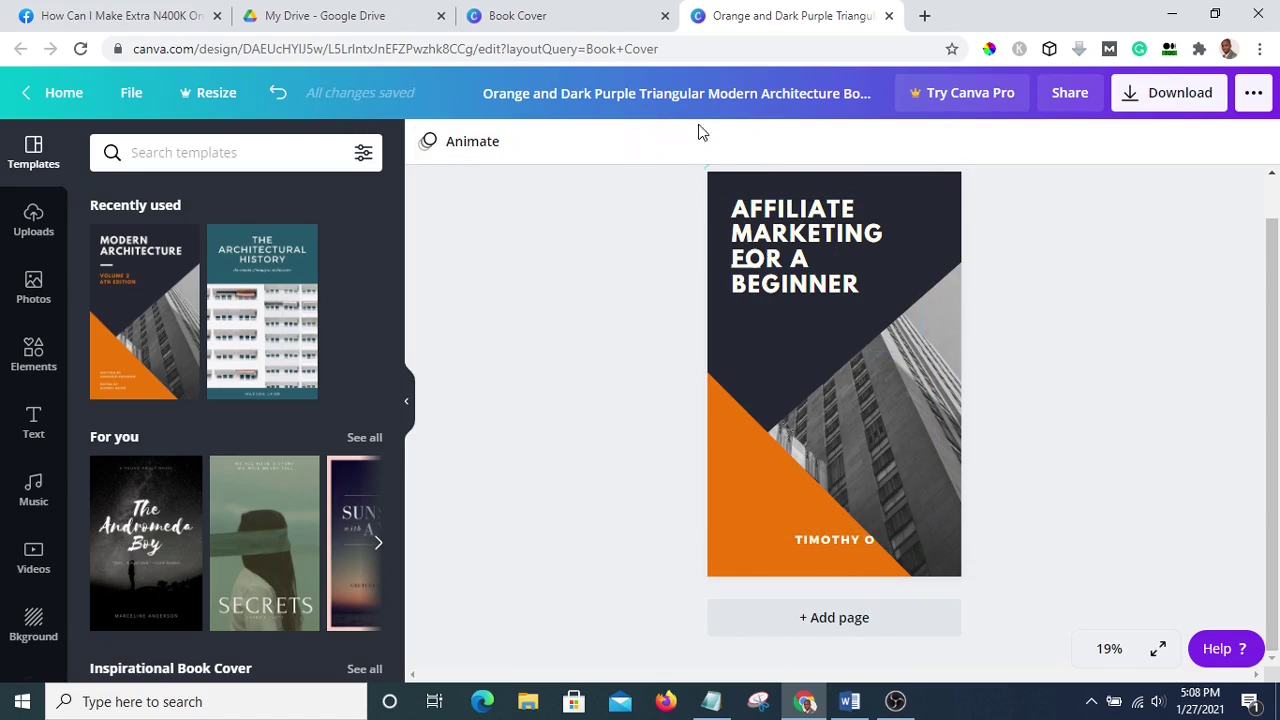
click(845, 228)
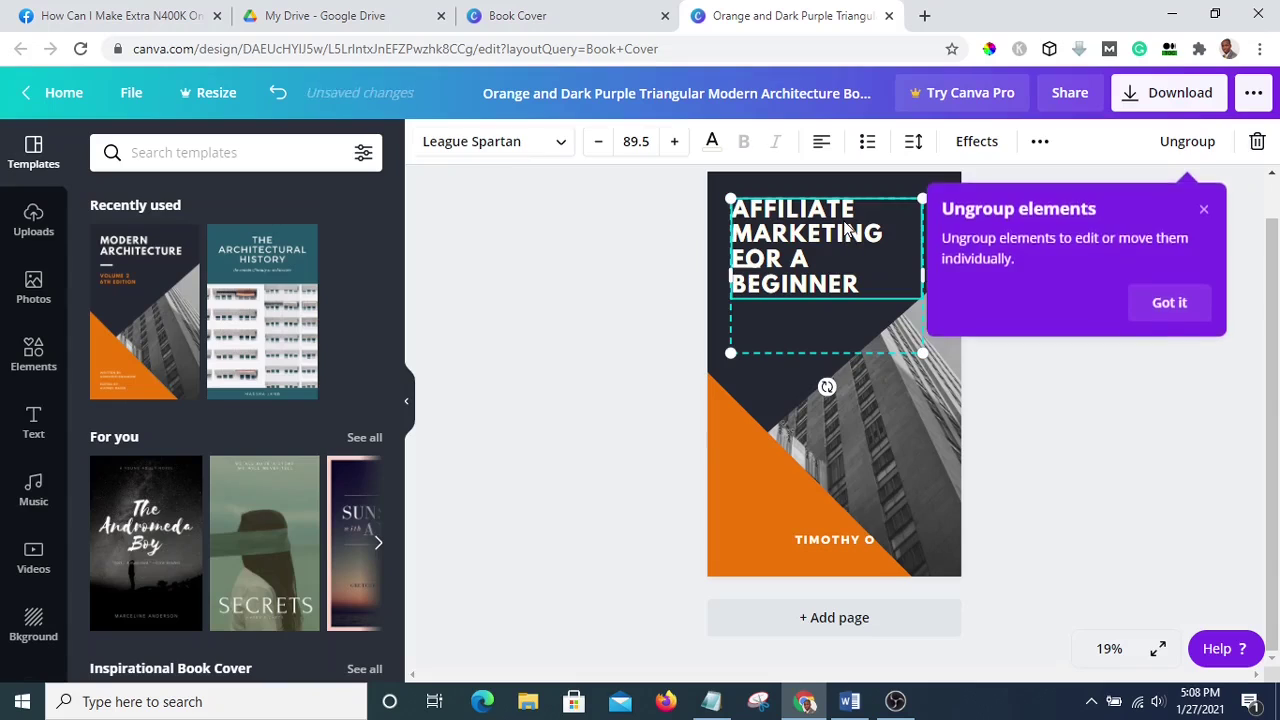
click(821, 143)
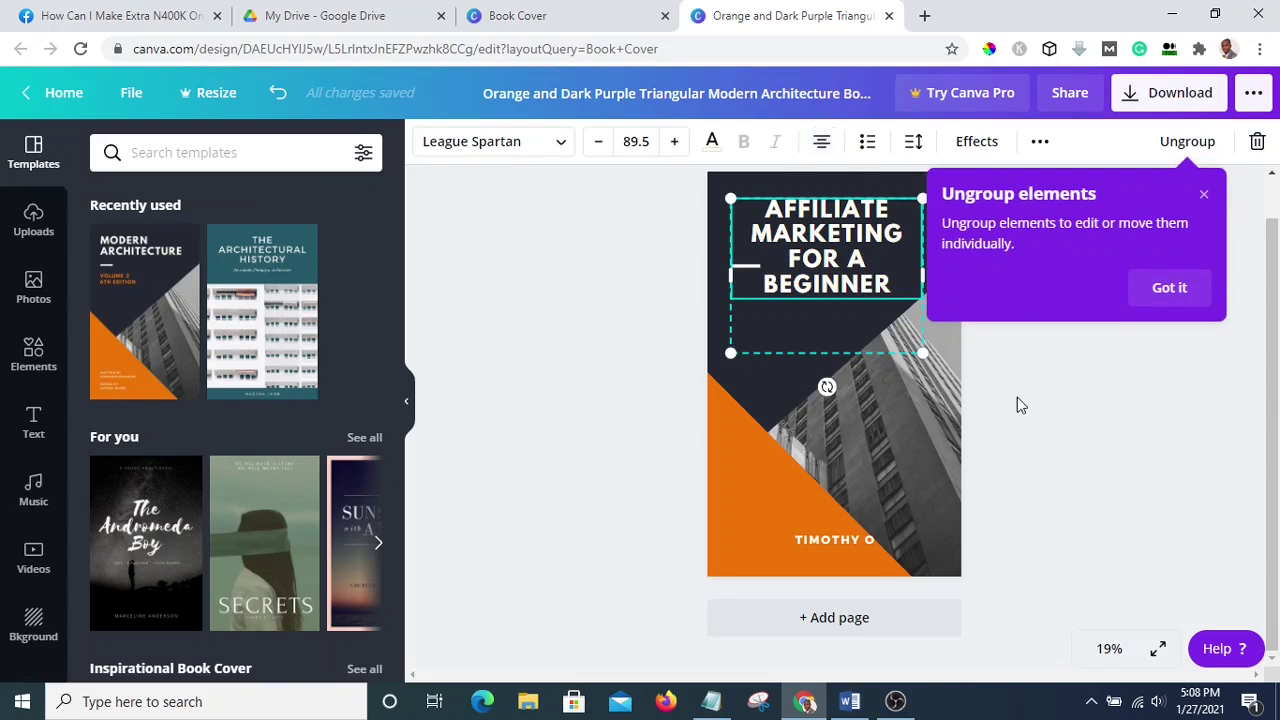
click(1080, 428)
Move the short white line below the title, enlarge it, and center it under the word BEGINNER
drag(752, 266, 885, 313)
scroll(851, 318, up, 1)
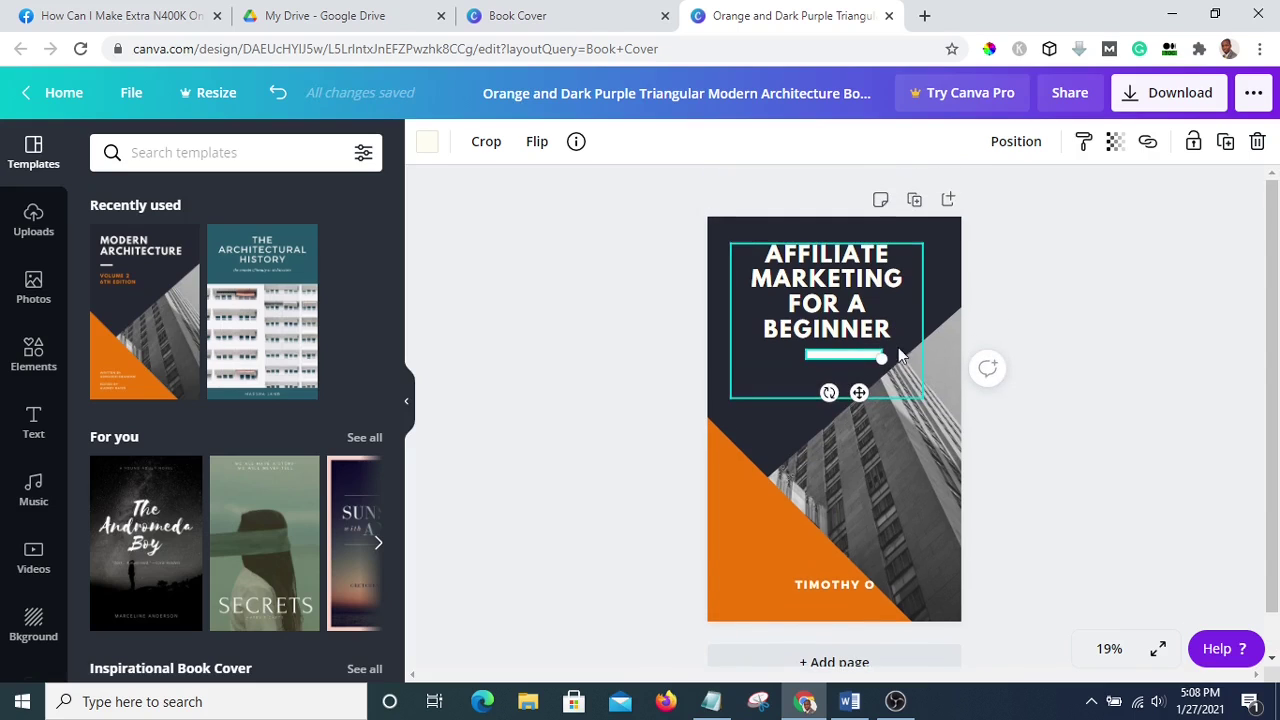
drag(882, 362, 835, 353)
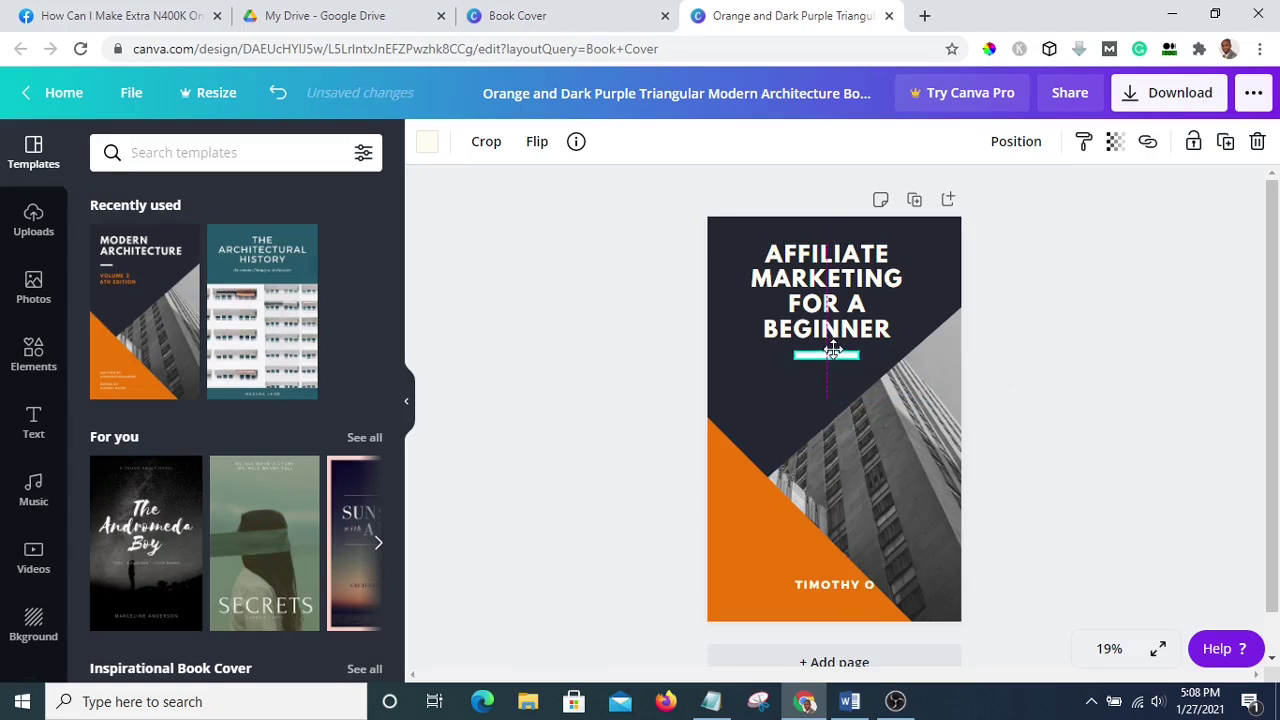
click(1115, 342)
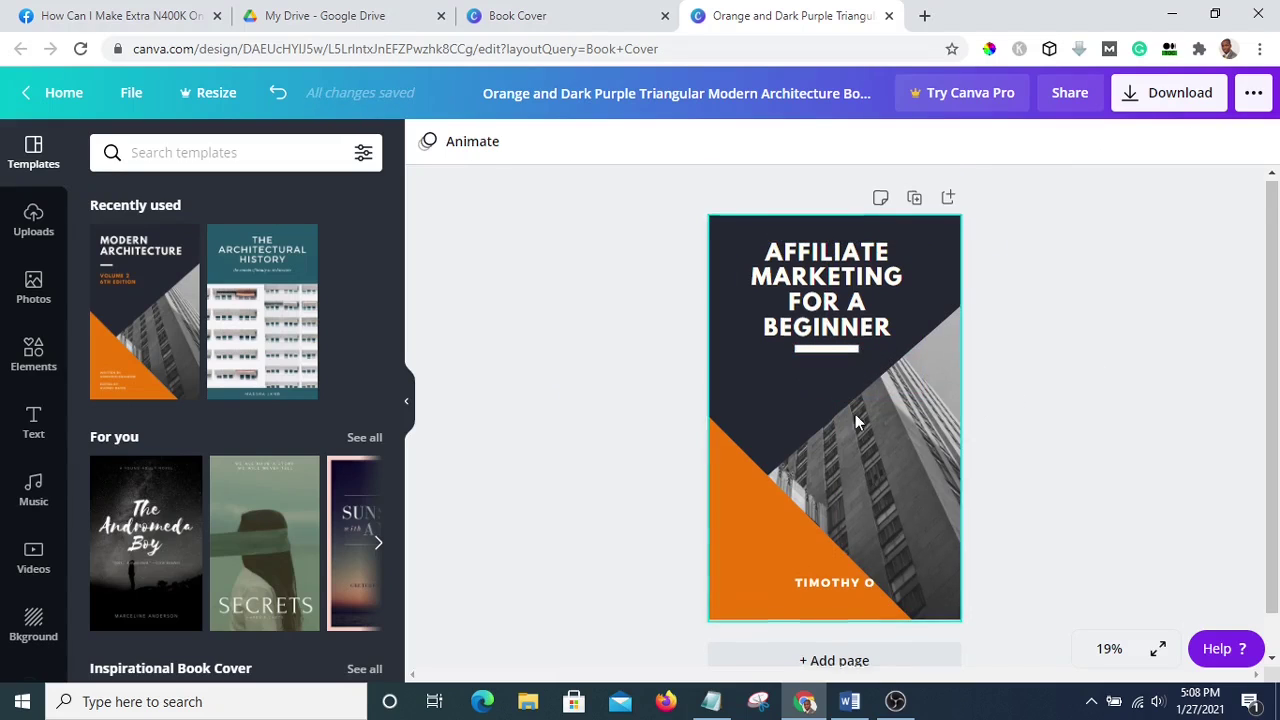
scroll(951, 471, down, 1)
scroll(946, 481, up, 1)
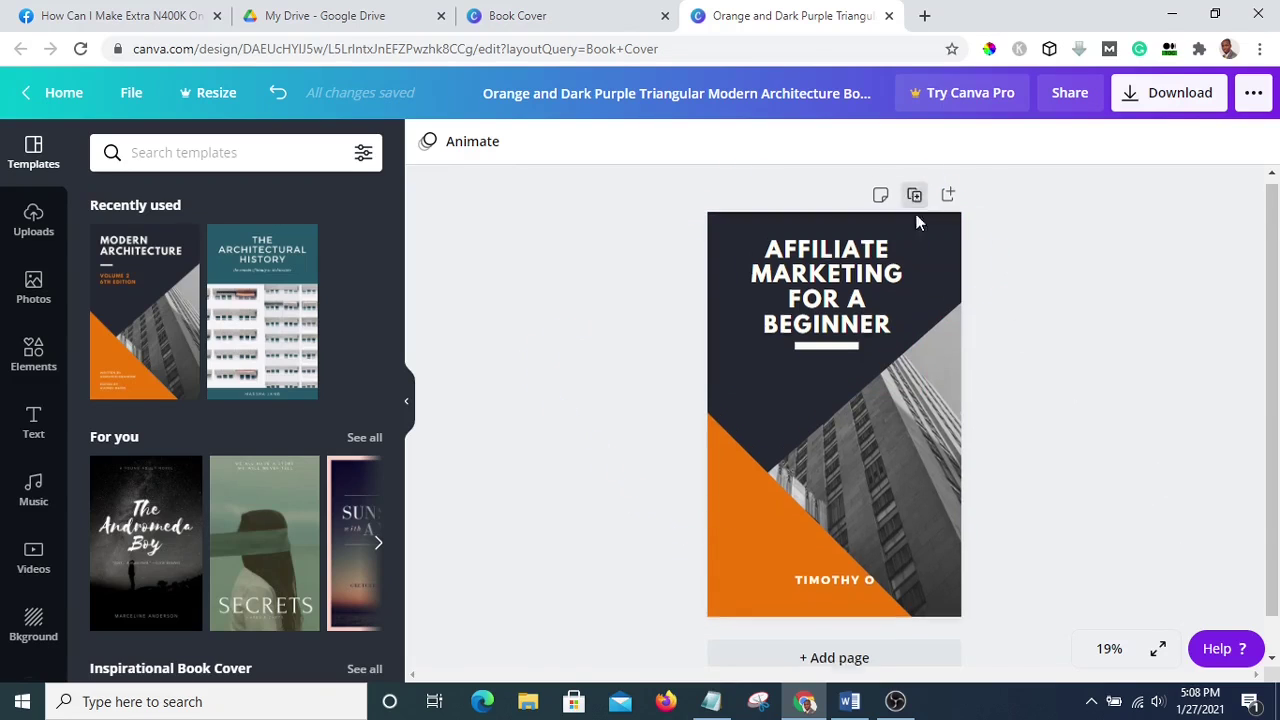
scroll(1016, 494, down, 1)
scroll(846, 537, up, 1)
scroll(846, 533, down, 1)
scroll(857, 400, up, 1)
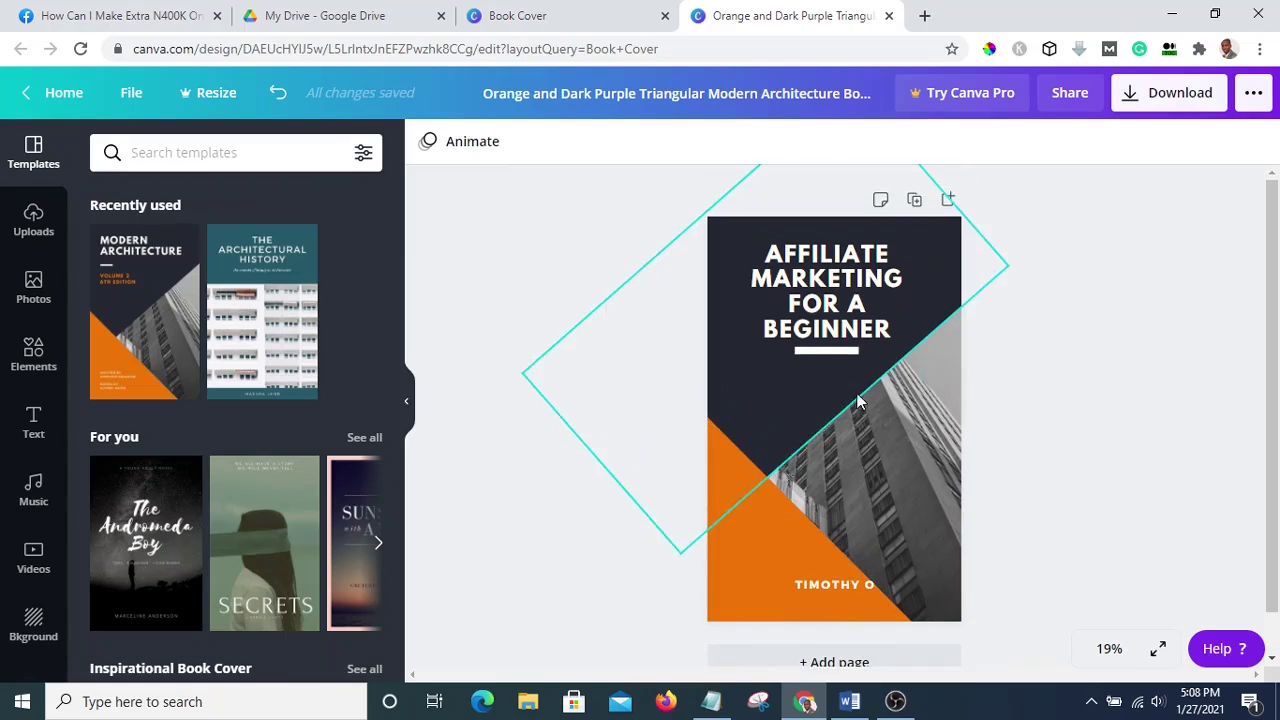
scroll(971, 414, down, 1)
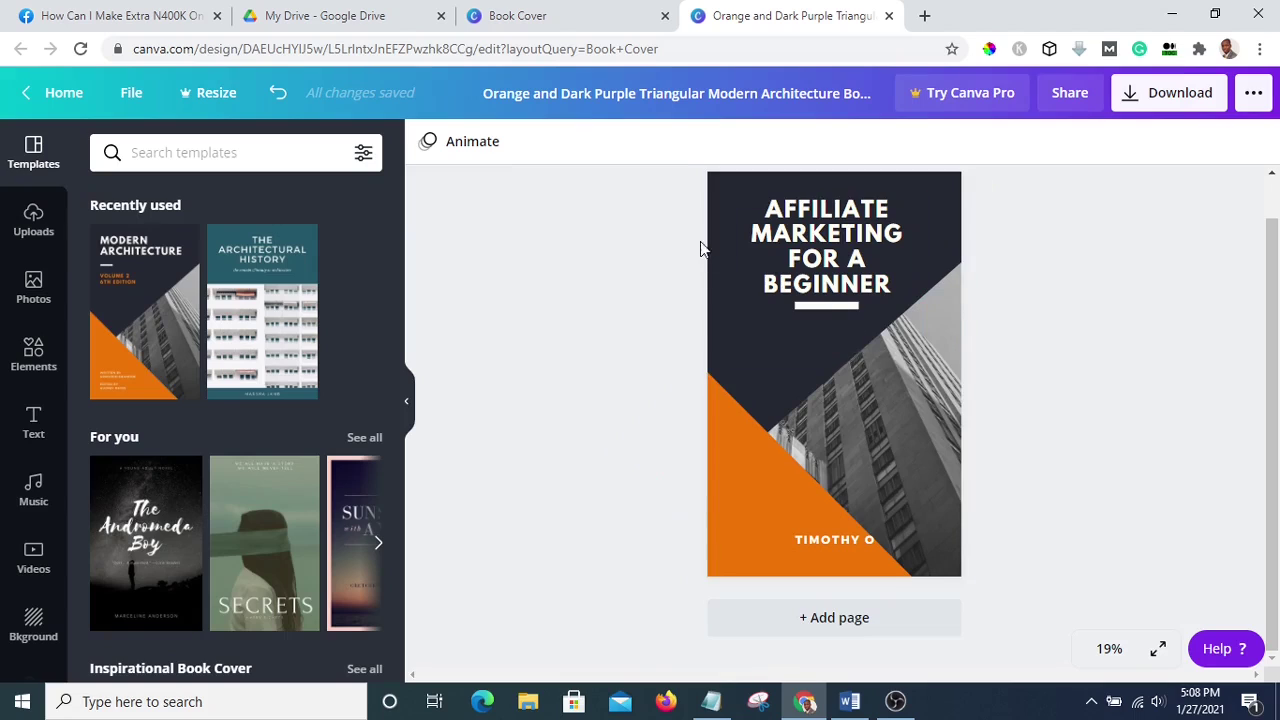
Download the finished book cover as a PNG image
click(1185, 100)
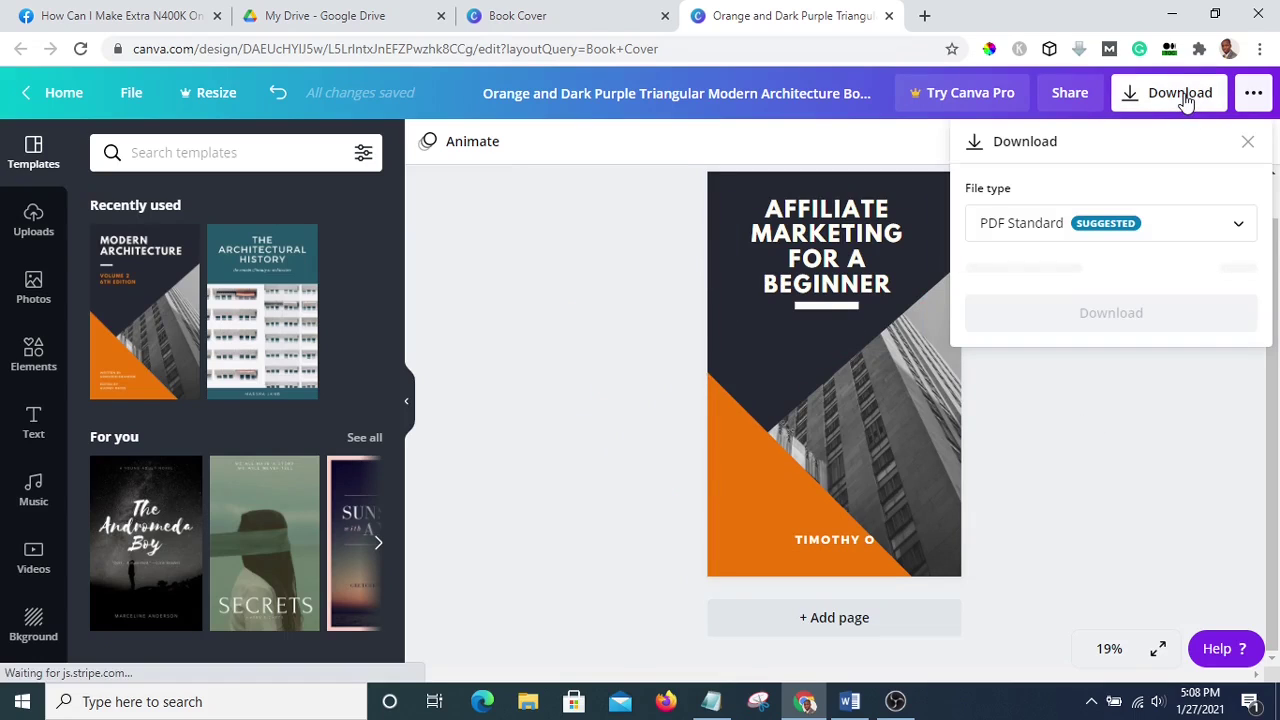
click(1237, 229)
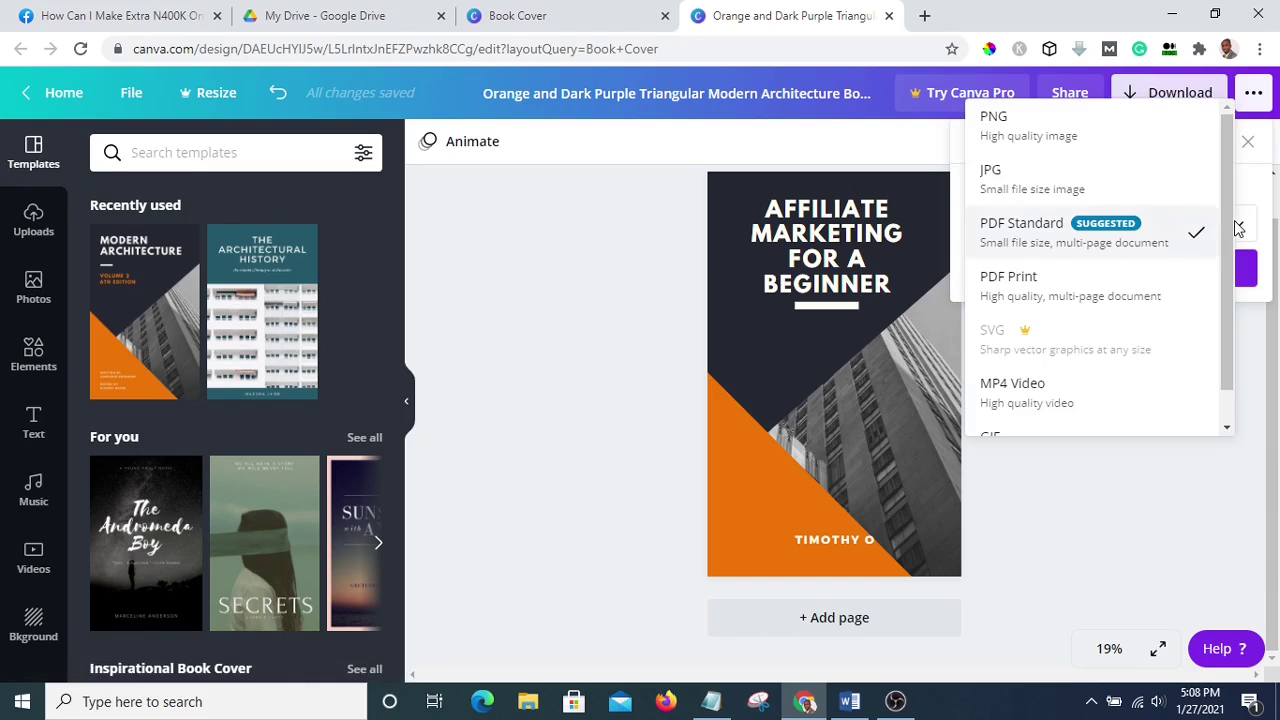
click(1091, 133)
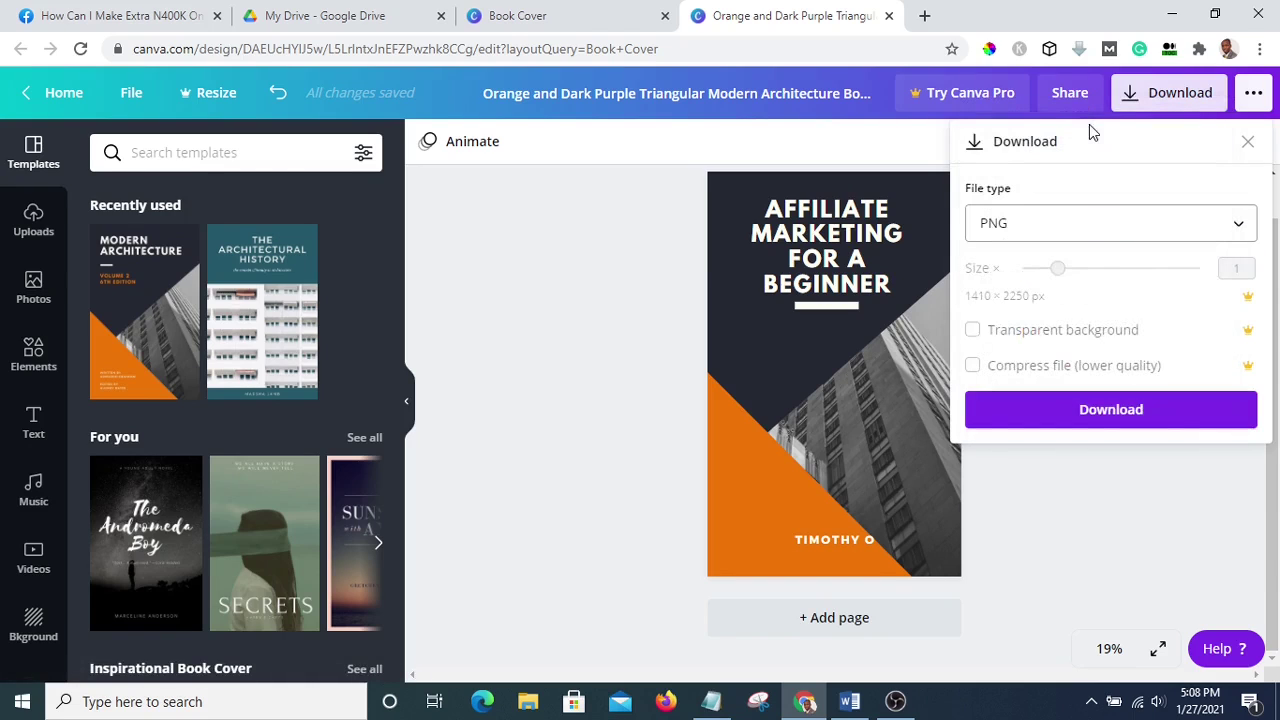
click(1117, 414)
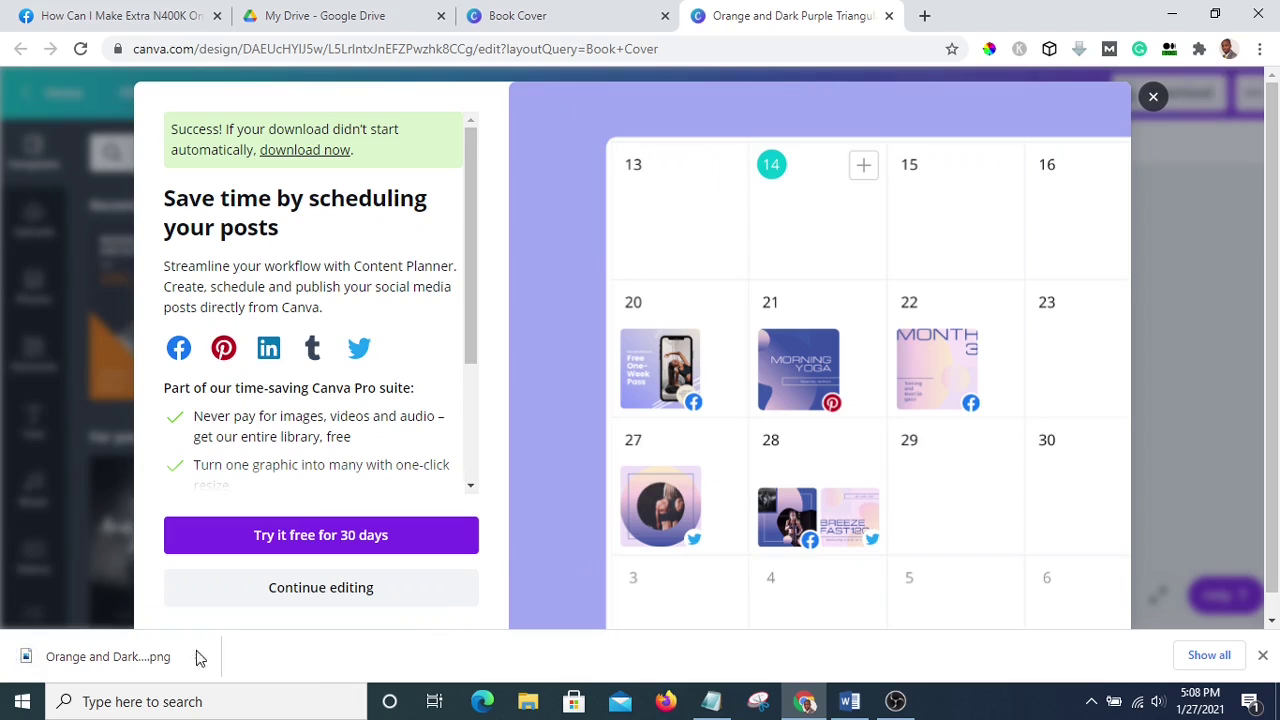
Show the downloaded cover image in its folder and rename it "Affiliate Marketing For beginner.png"
right_click(72, 660)
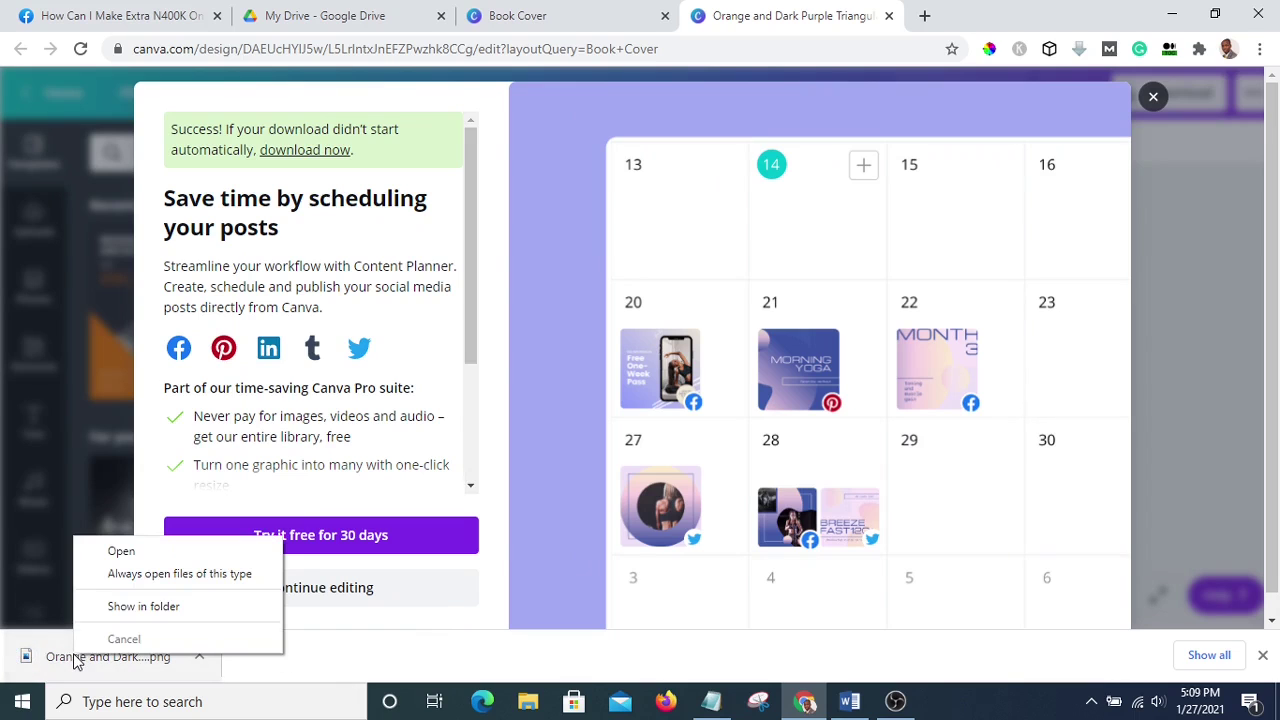
click(141, 610)
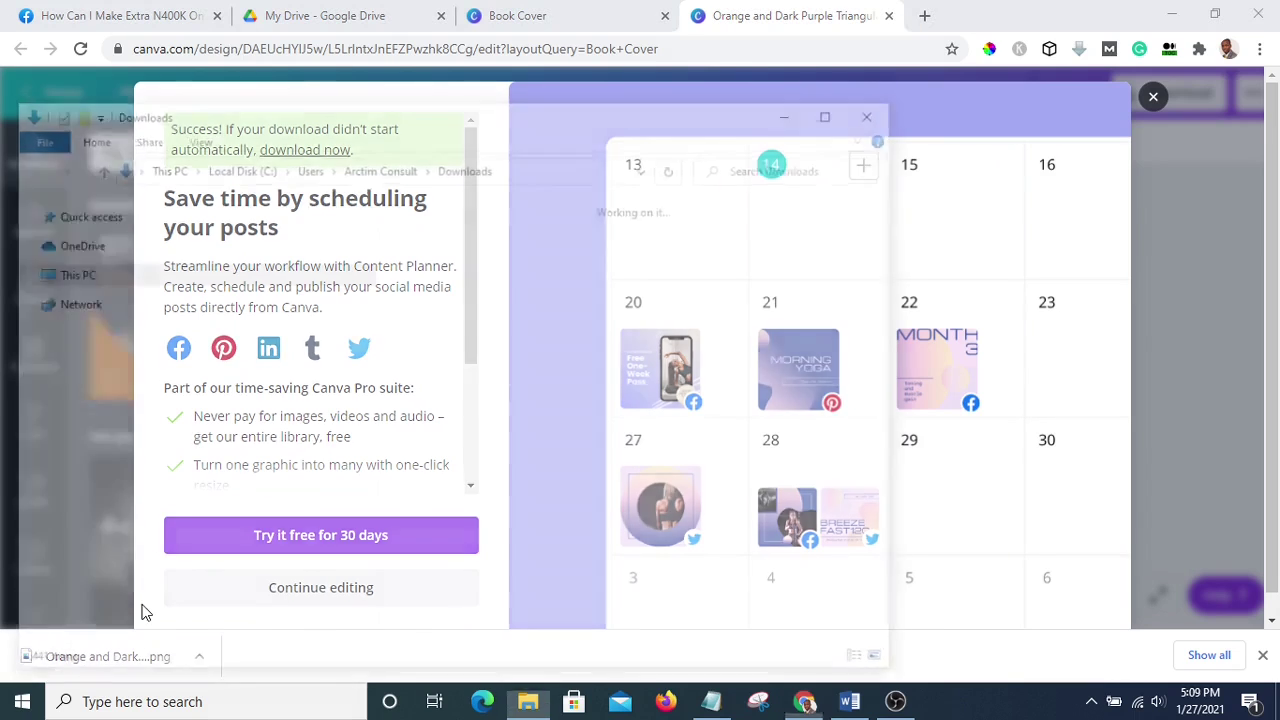
right_click(481, 303)
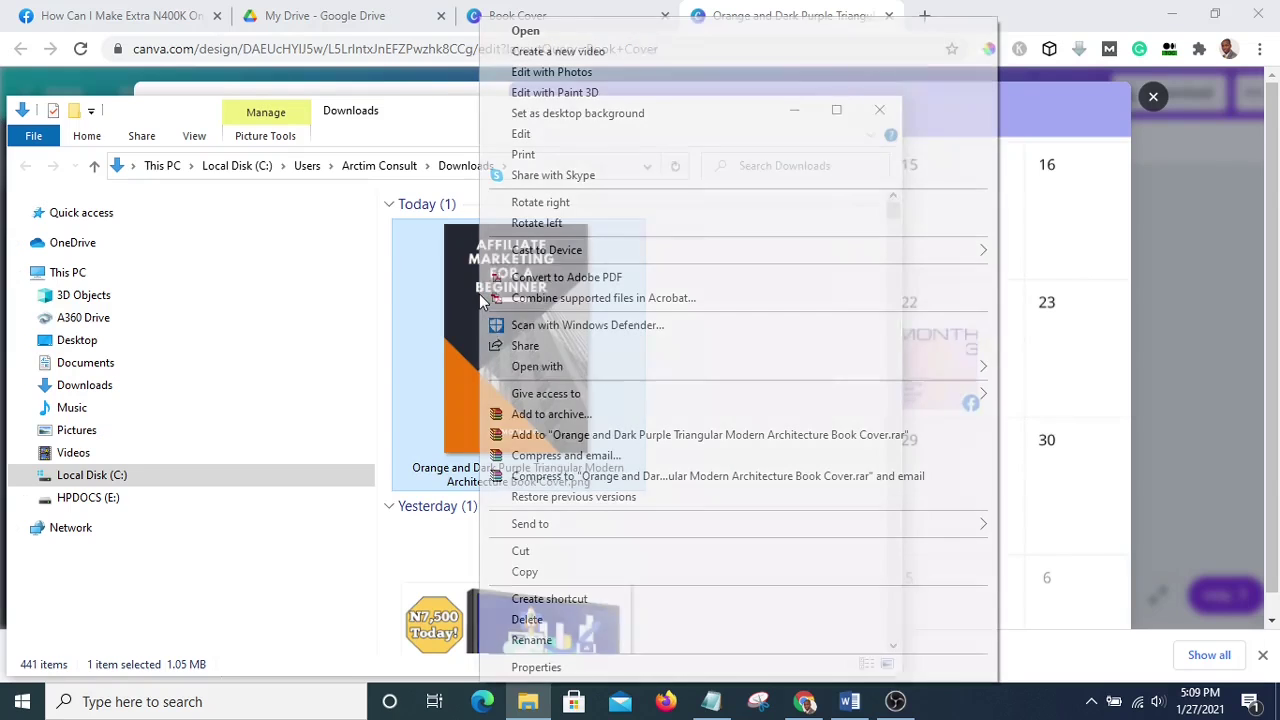
click(532, 640)
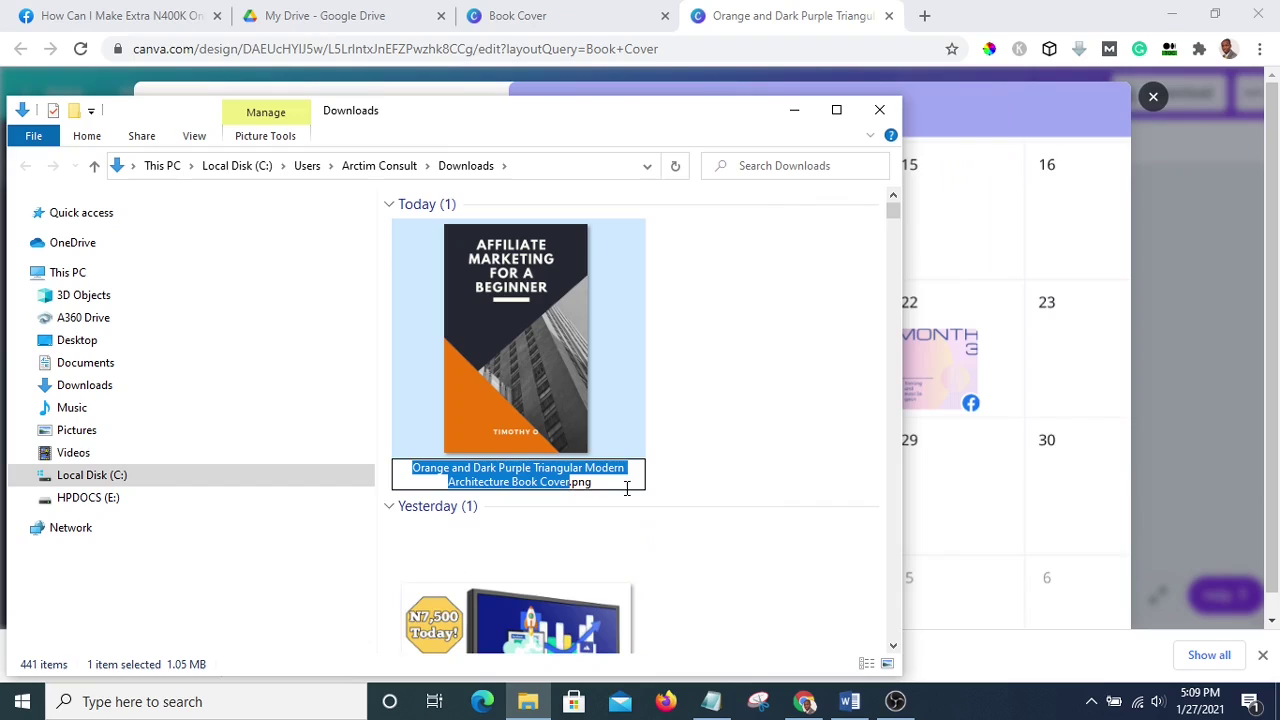
text(Affiliate Mark)
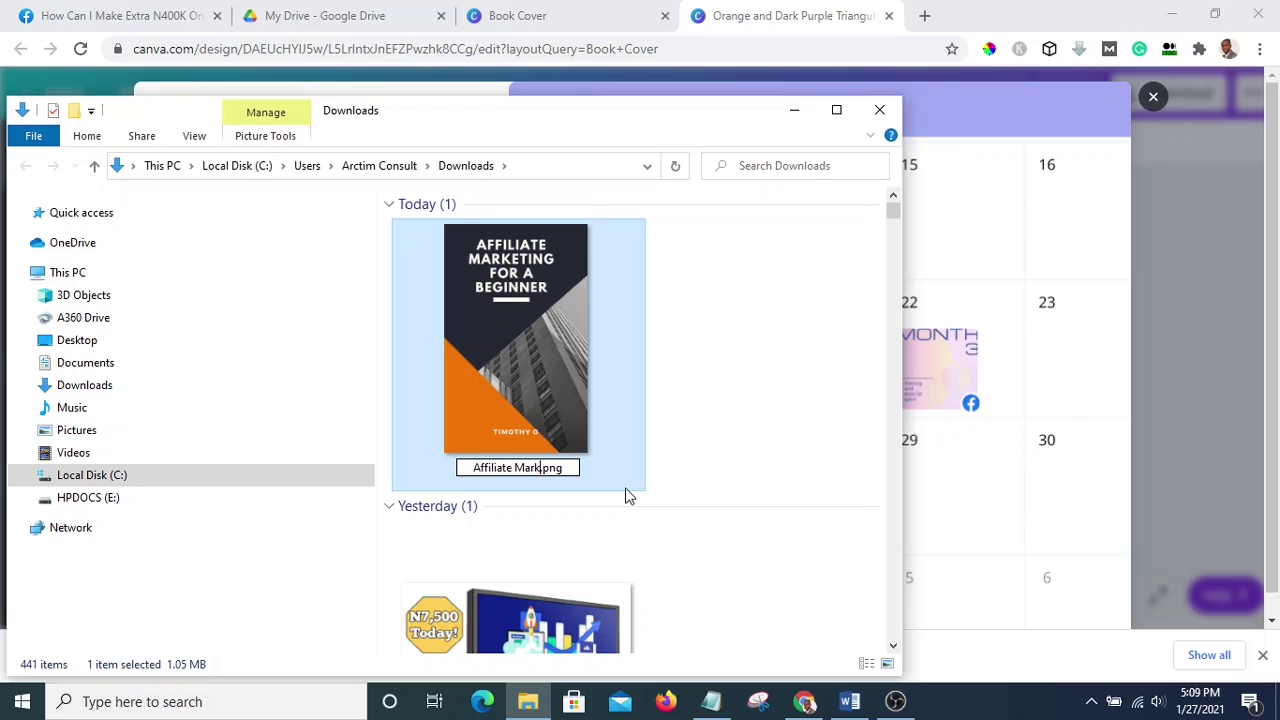
text(eting )
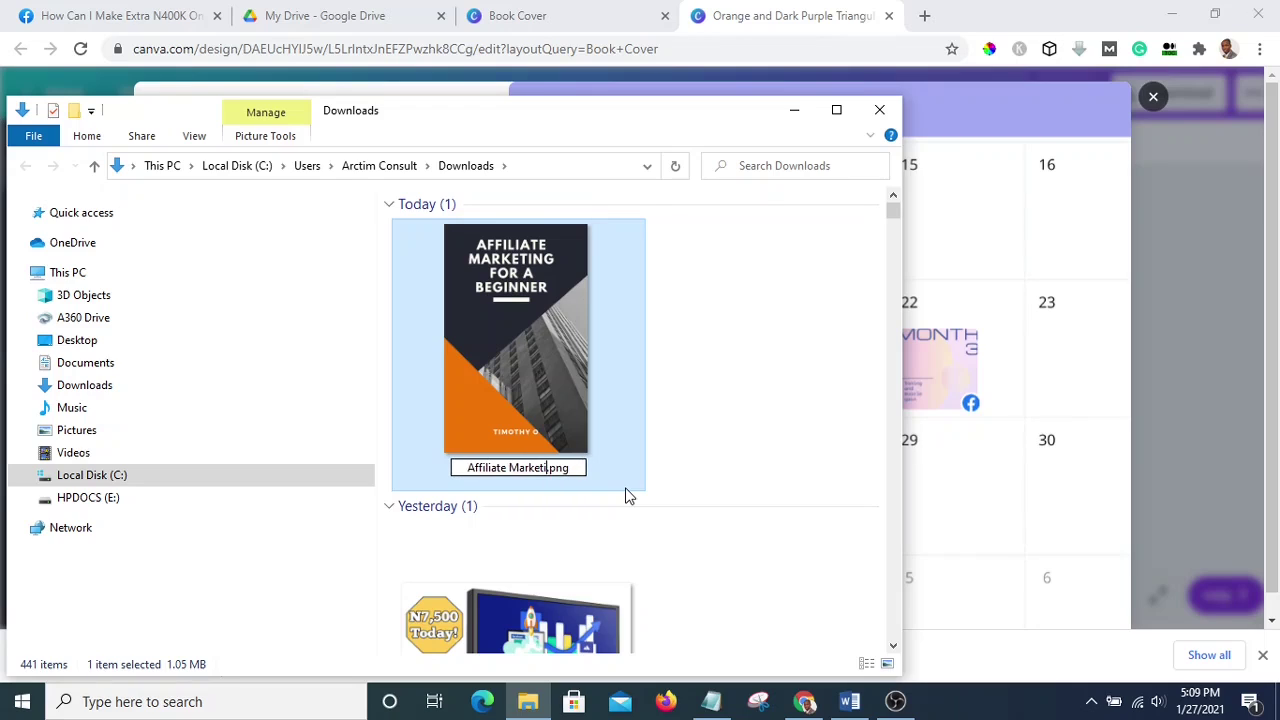
text(For )
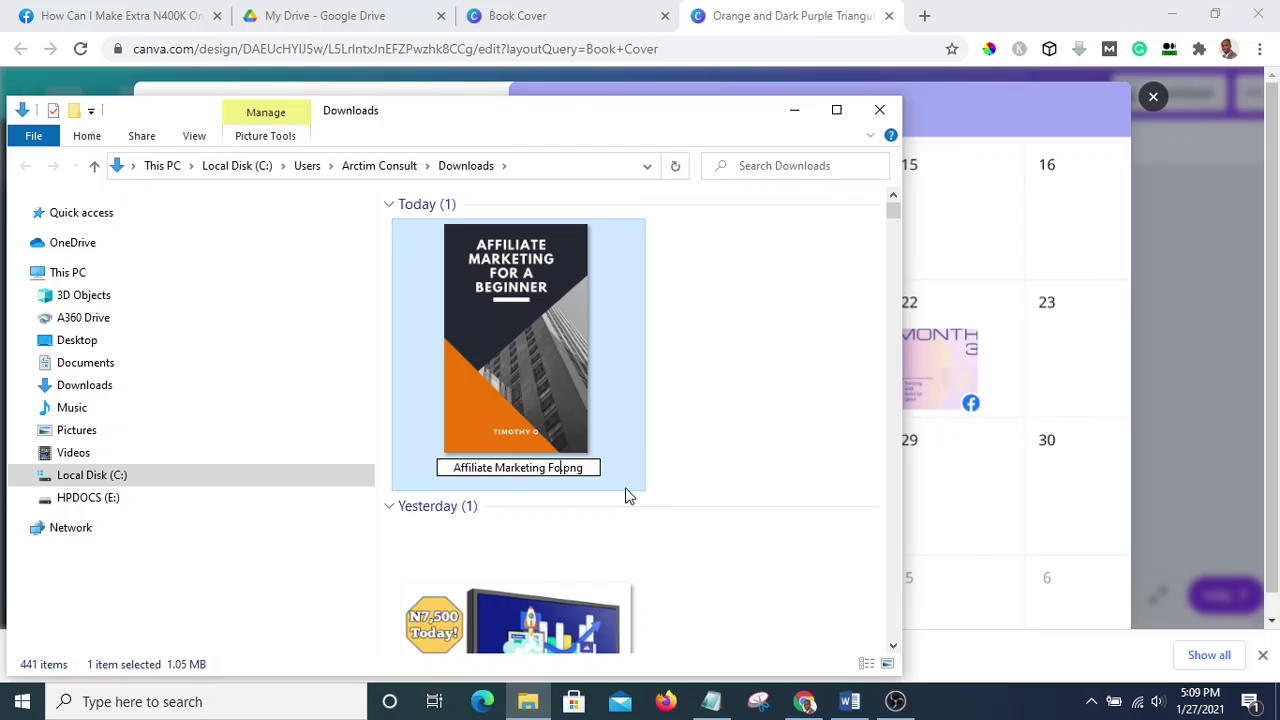
text(be)
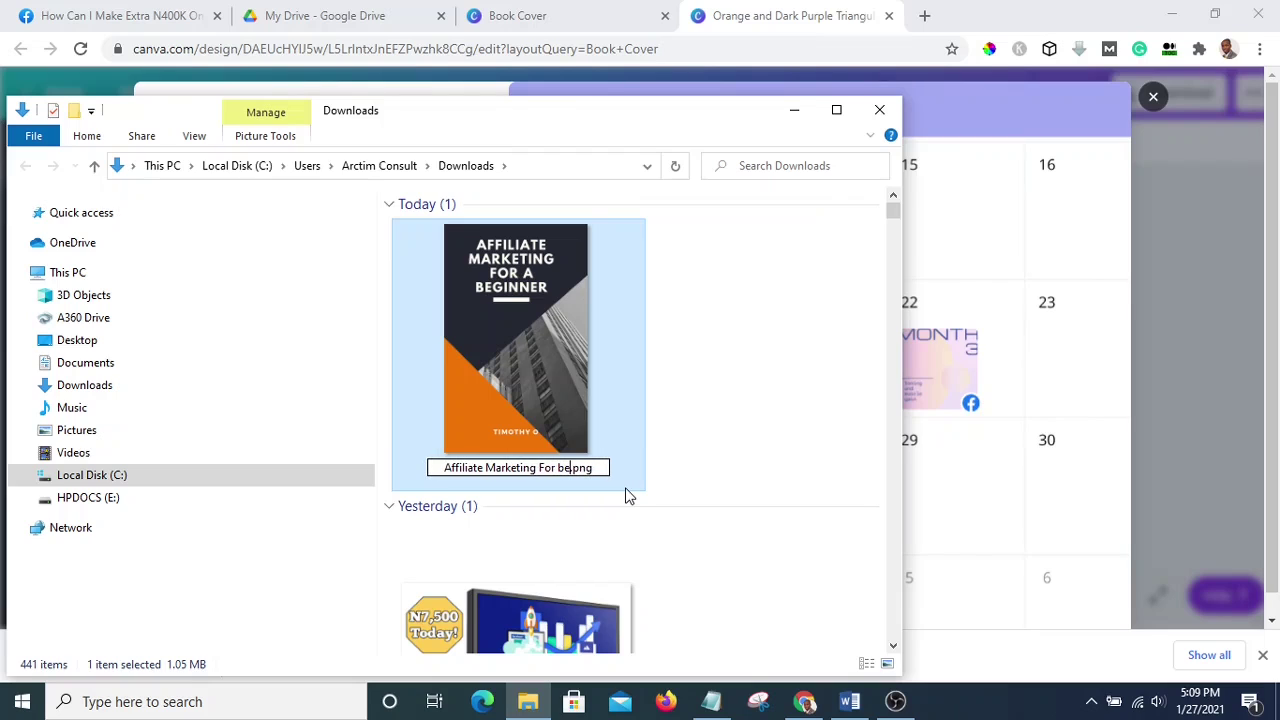
text(ginner)
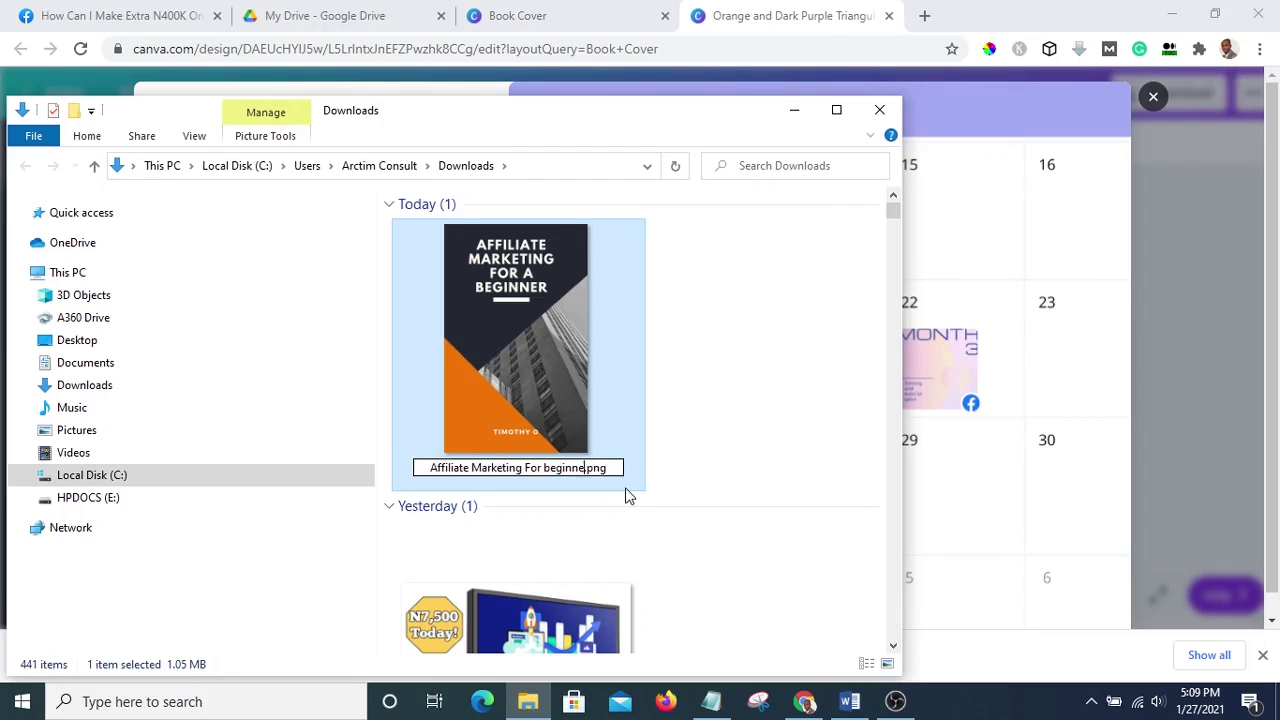
key(Return)
click(740, 372)
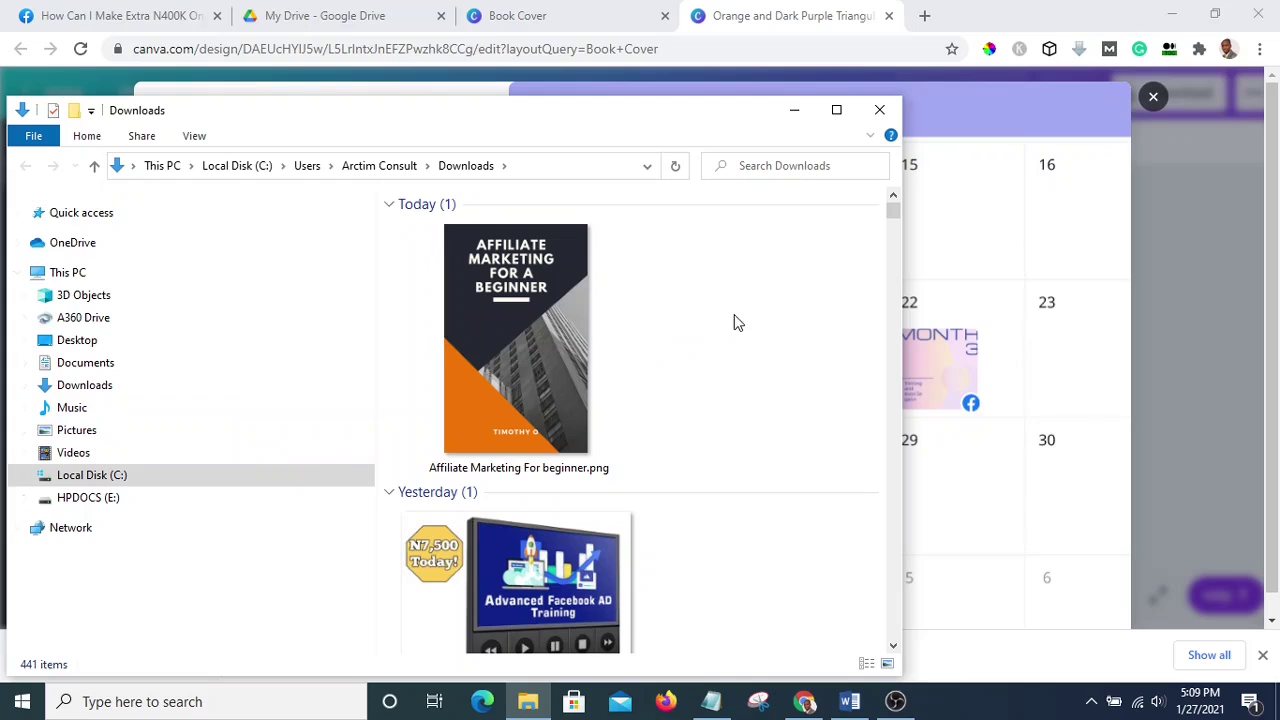
Close the Downloads folder window, the cover design page and the Book Cover templates page
click(880, 110)
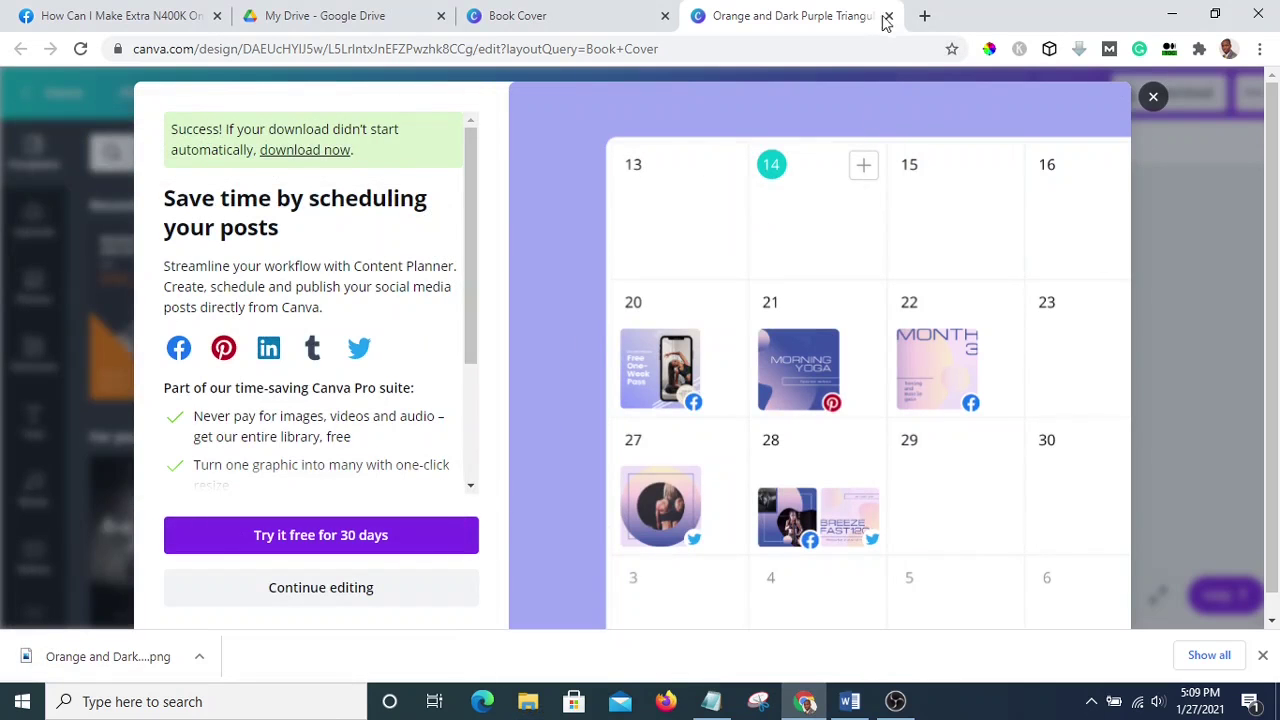
click(888, 16)
click(664, 16)
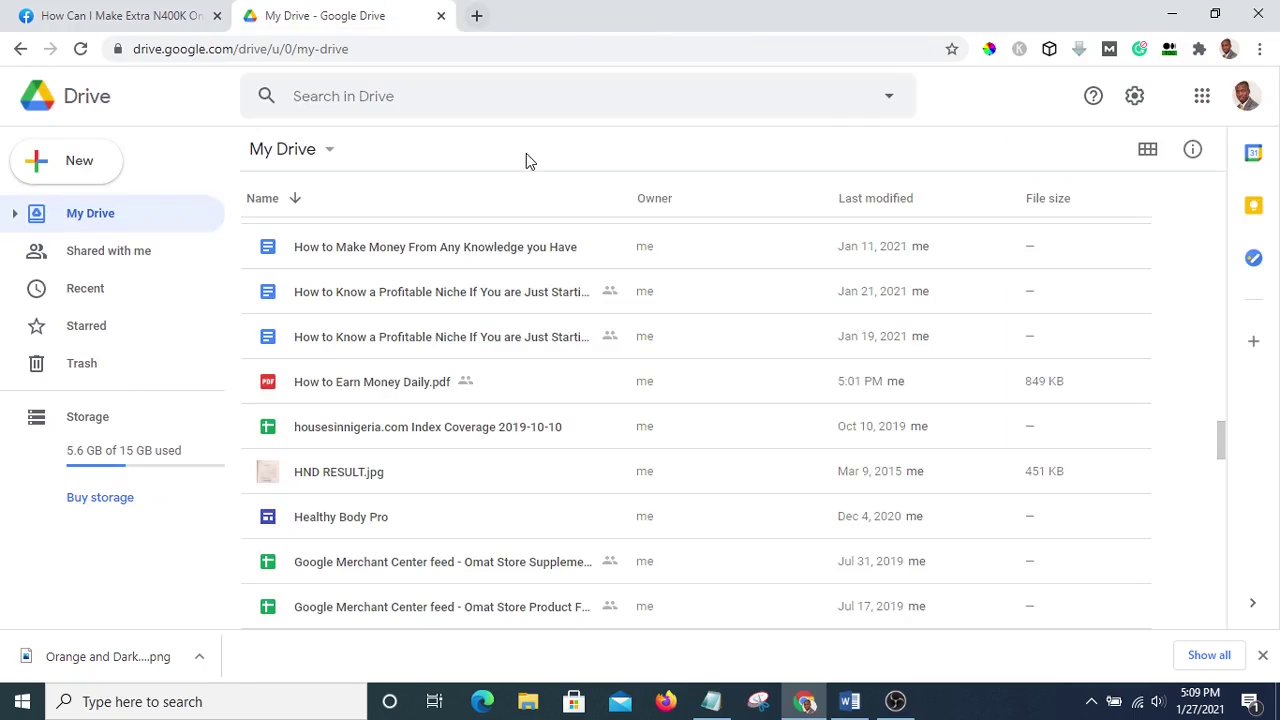
click(477, 15)
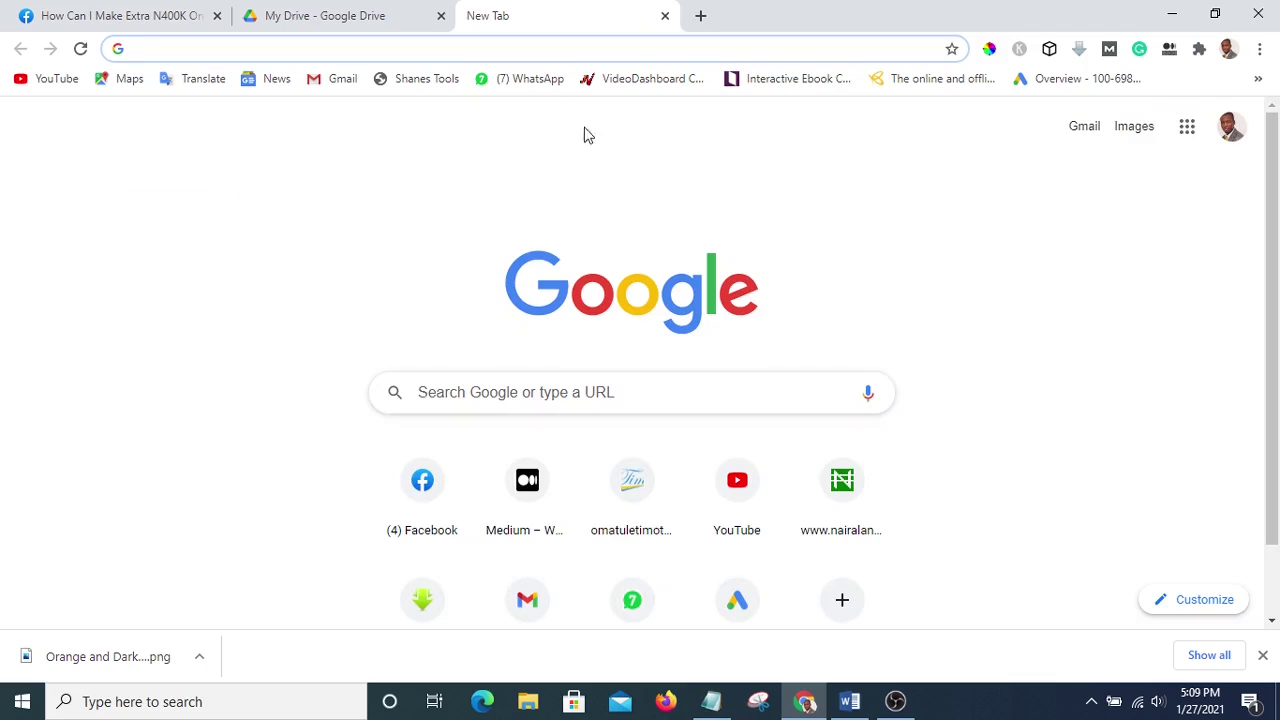
text(https://diybookcovers.com/)
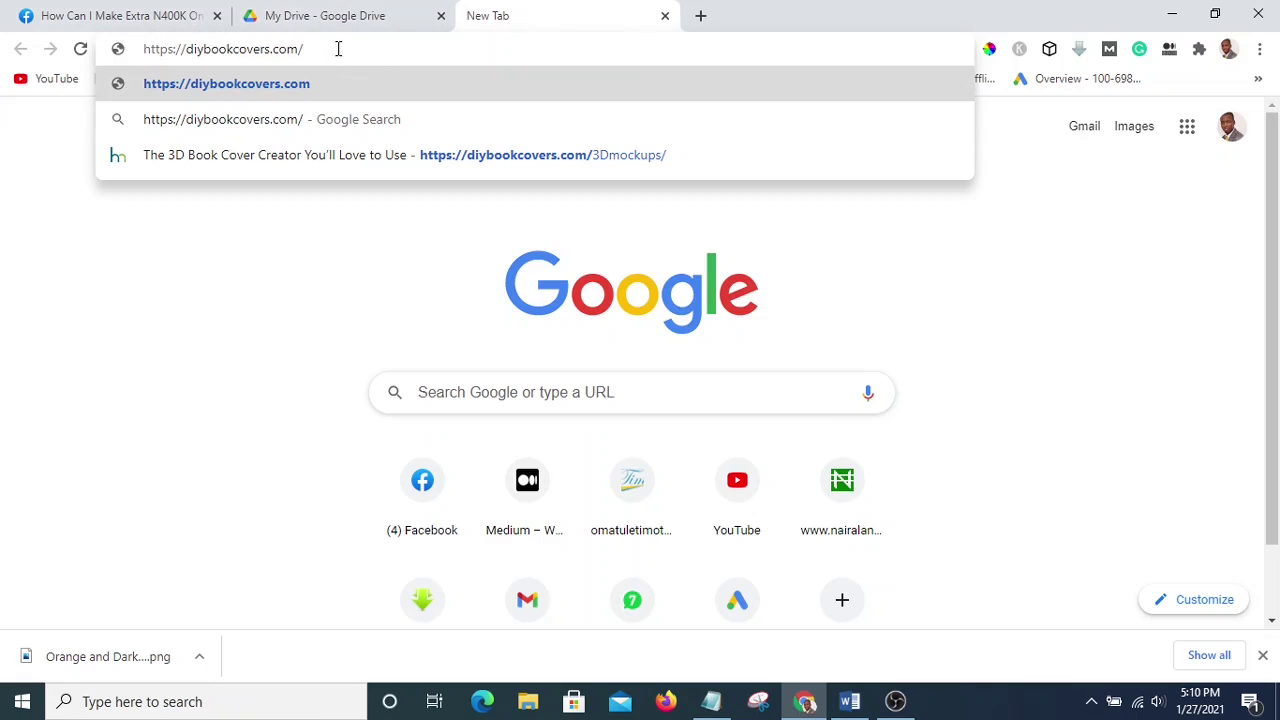
key(Return)
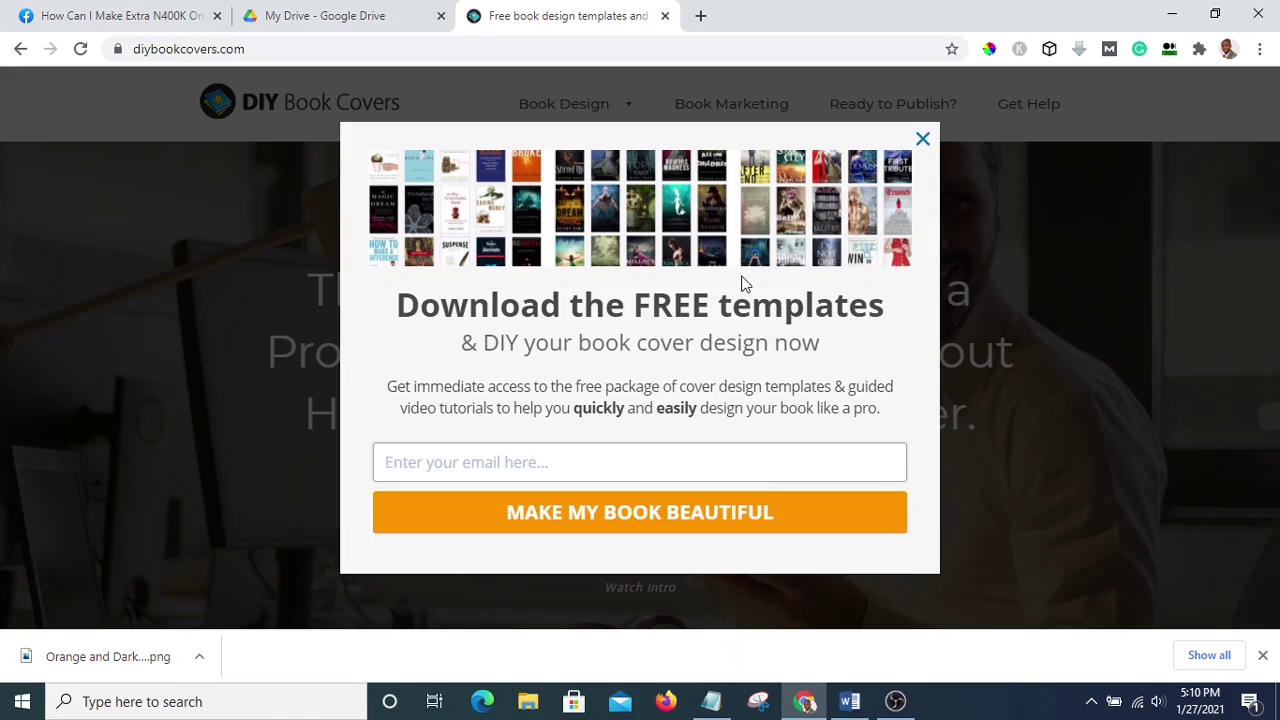
click(924, 139)
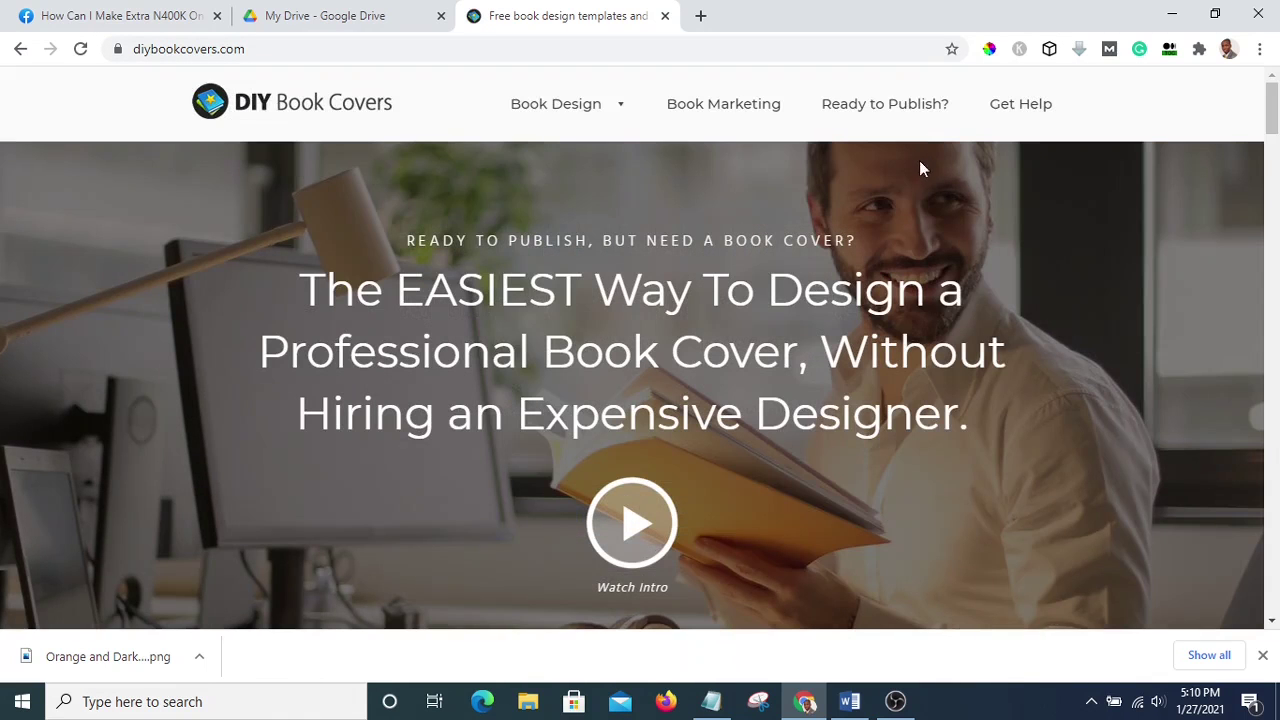
Open the site's 3D Mockups page for making a book mockup
scroll(907, 226, down, 10)
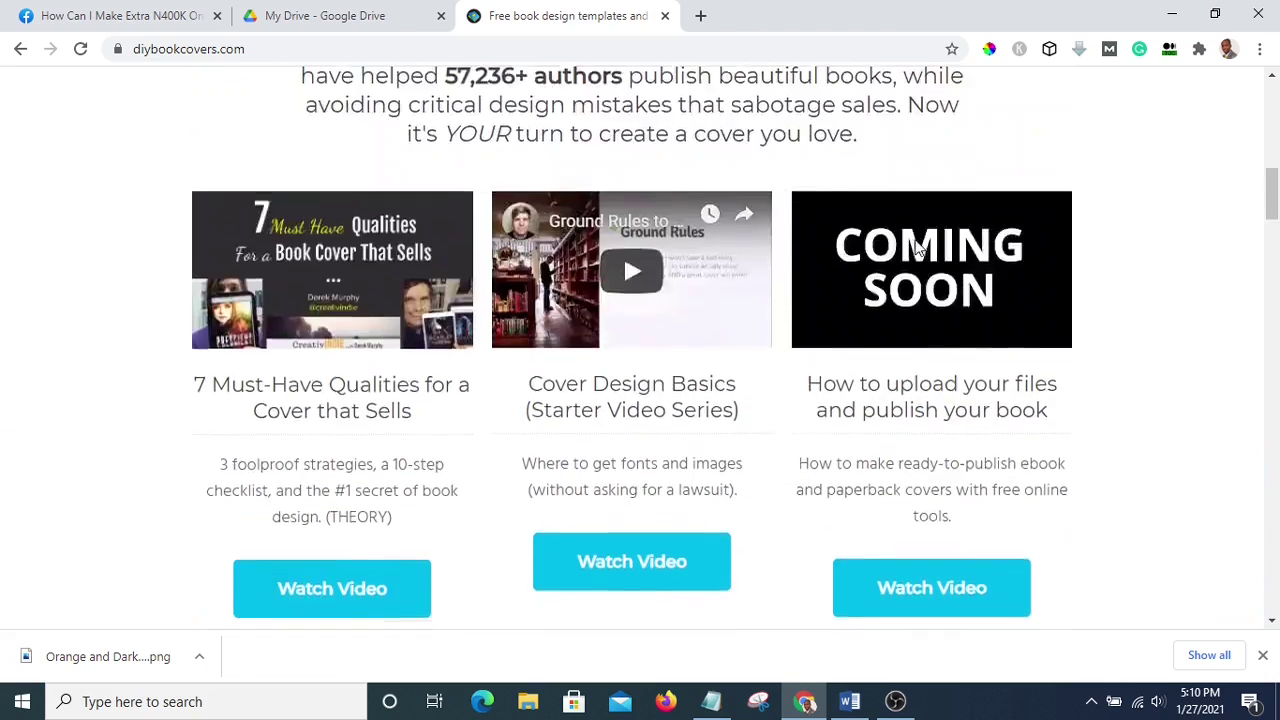
scroll(918, 248, up, 10)
mouse_move(600, 128)
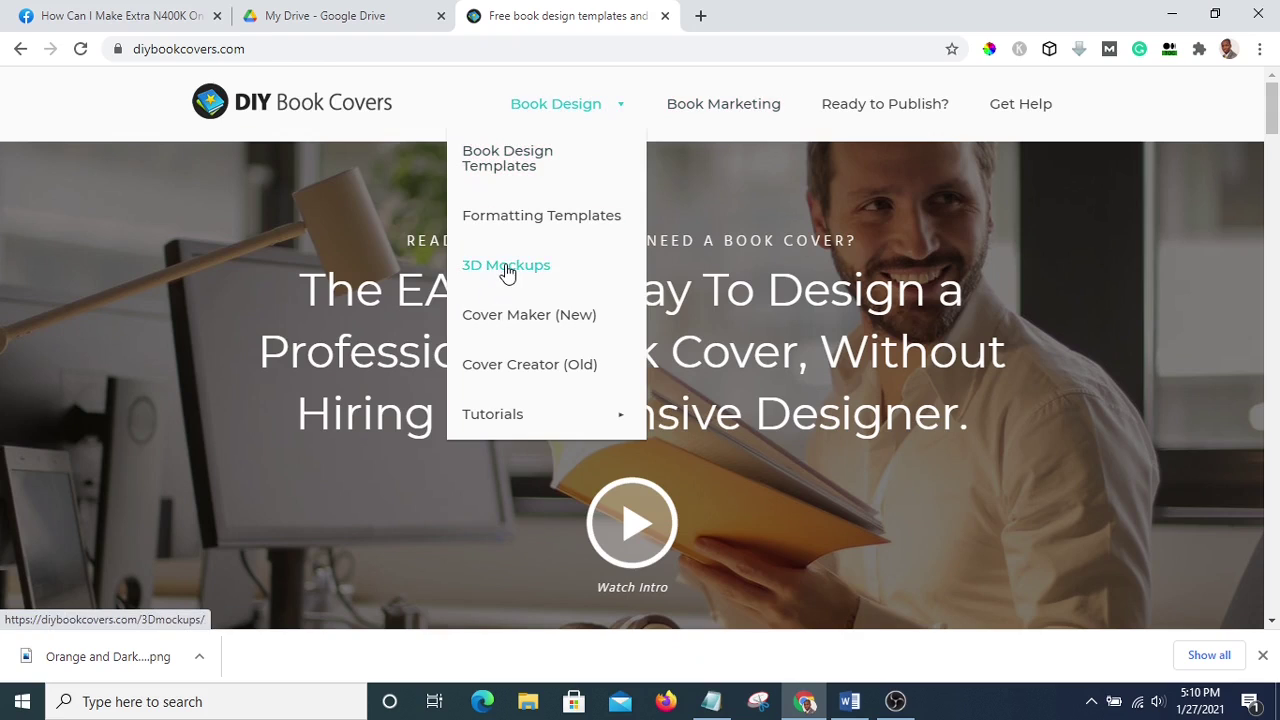
click(507, 272)
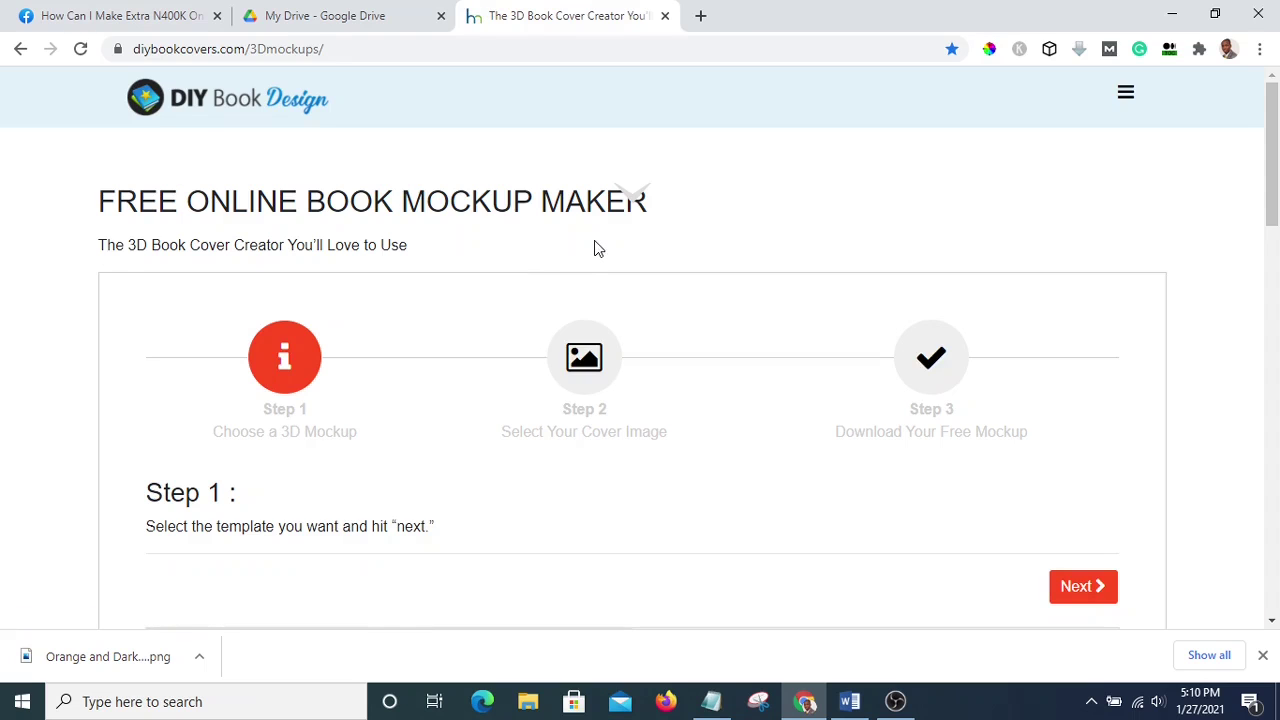
Look through the single 3D mockup templates on the mockup maker page
scroll(594, 248, down, 8)
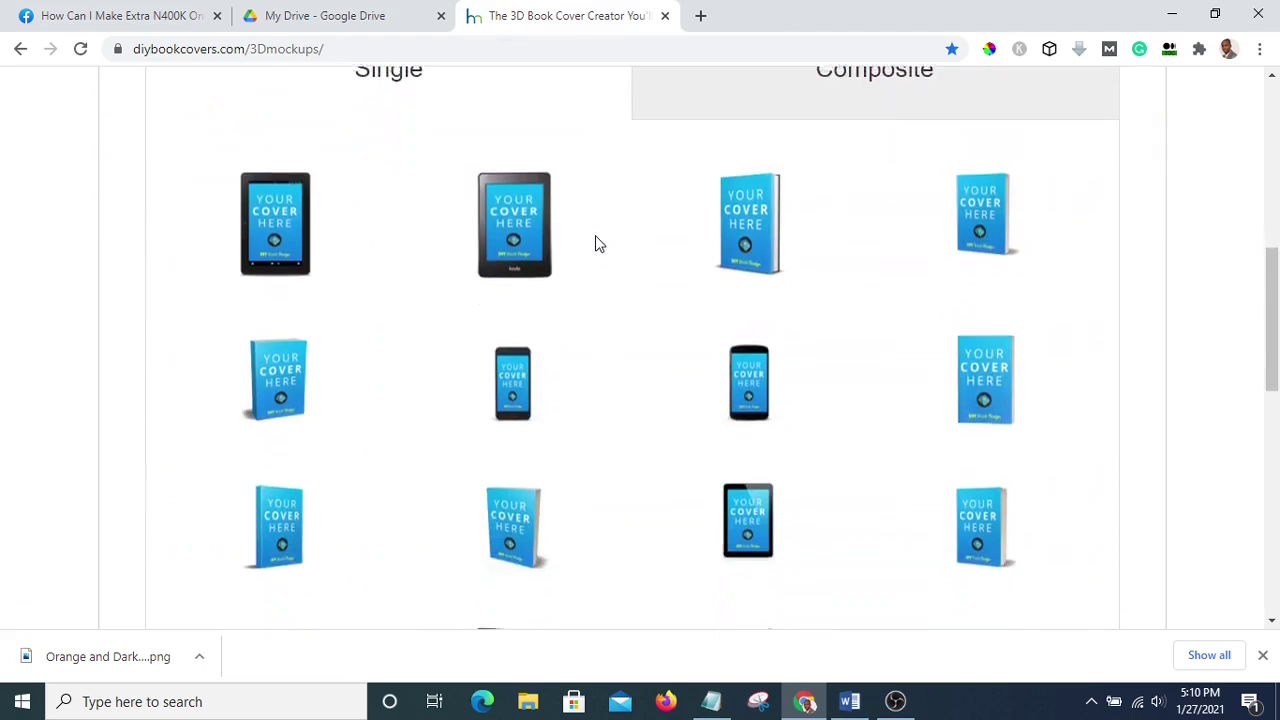
scroll(575, 253, down, 5)
scroll(530, 270, up, 4)
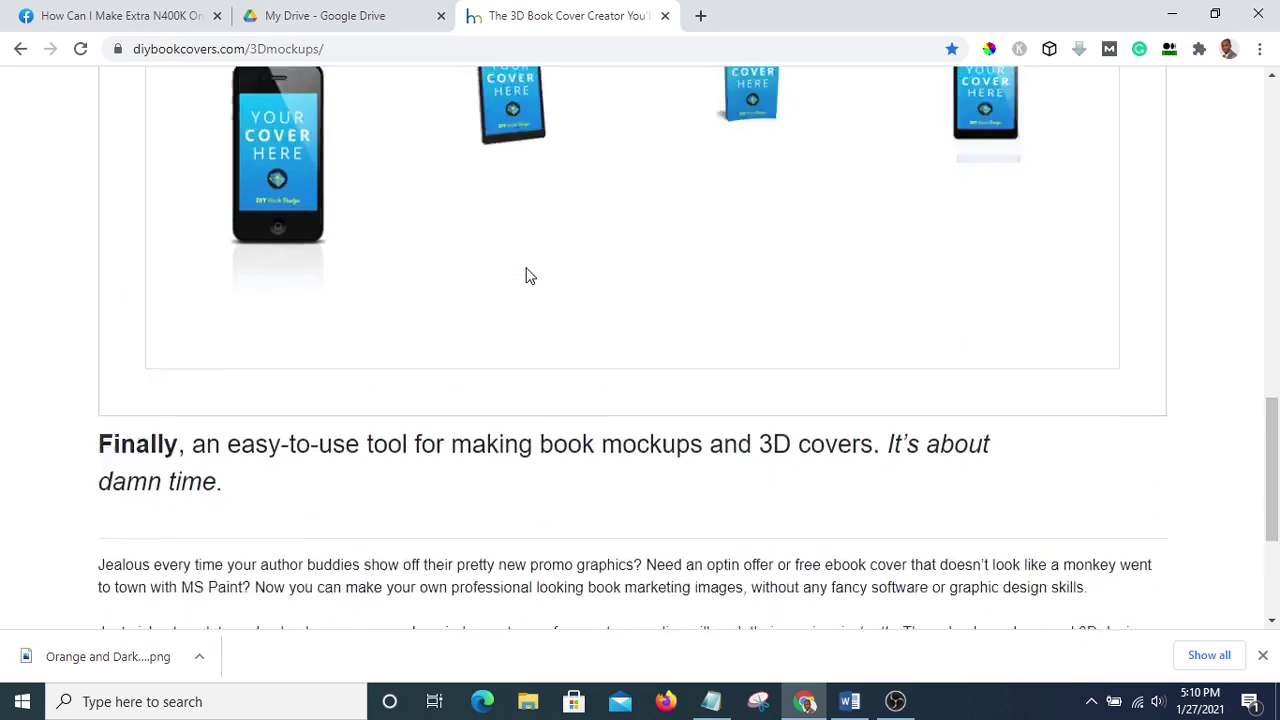
scroll(530, 277, up, 6)
scroll(466, 234, down, 7)
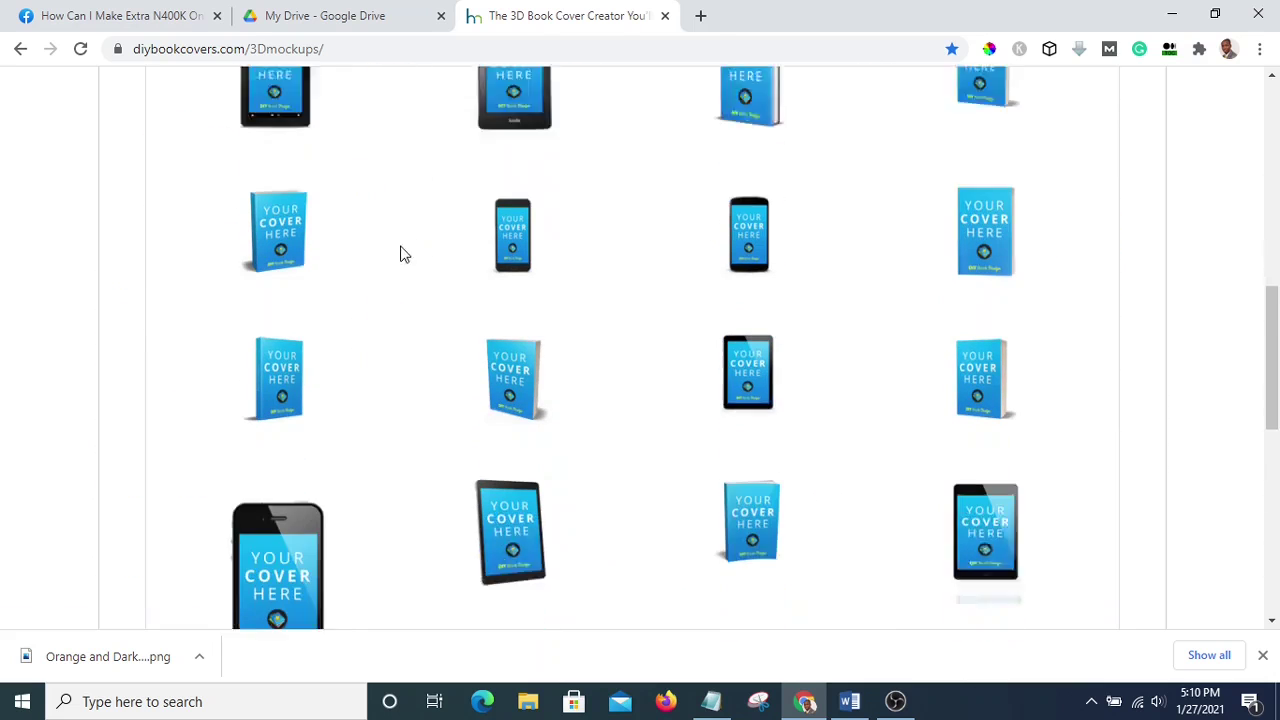
scroll(648, 412, up, 3)
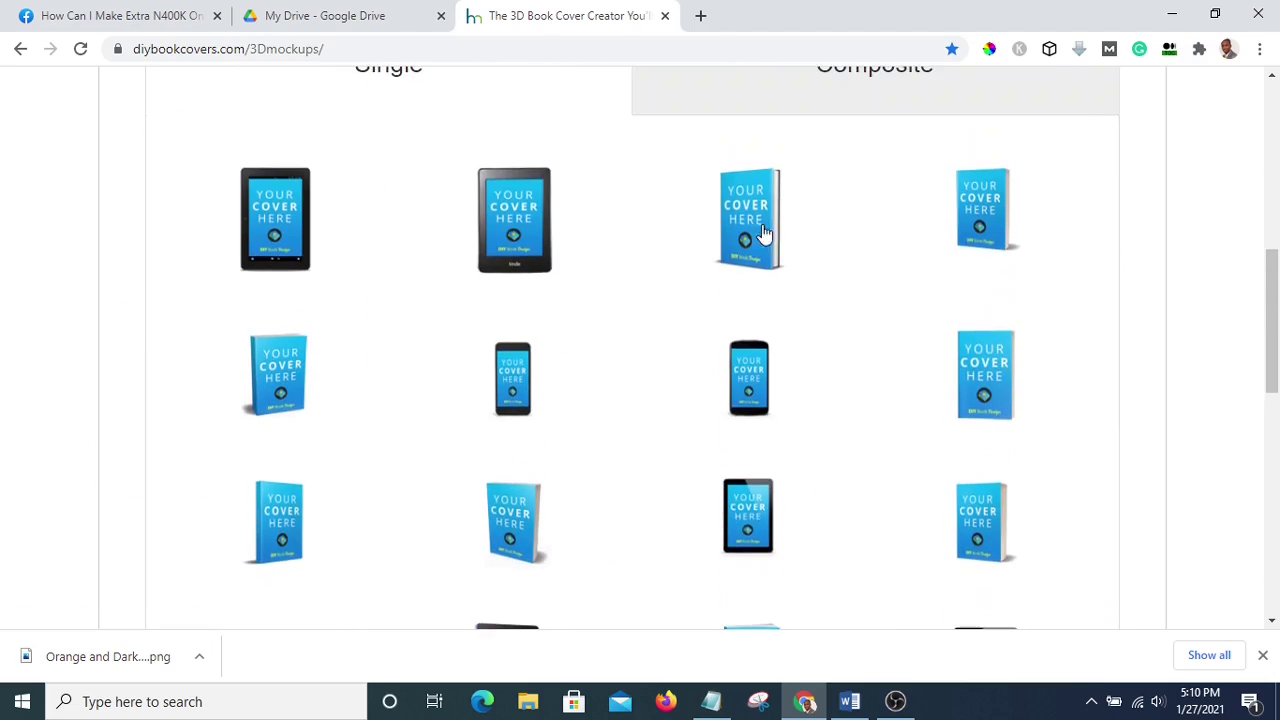
scroll(326, 522, down, 2)
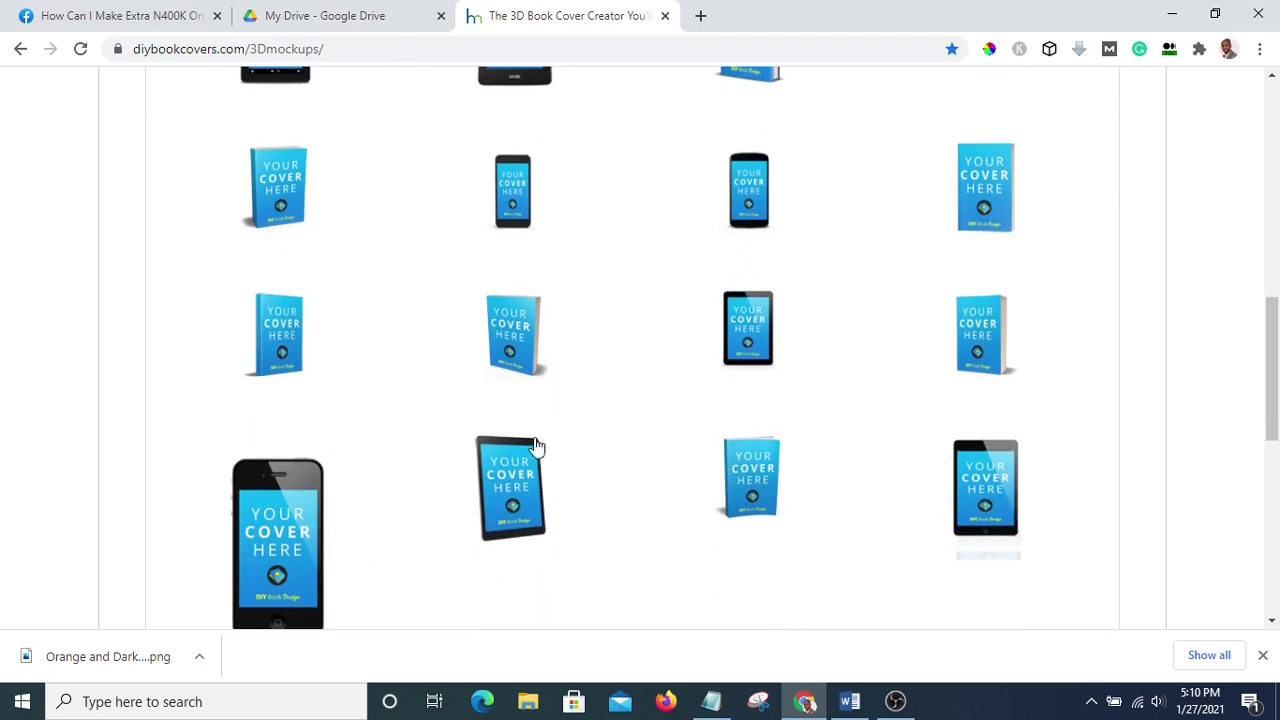
scroll(575, 428, up, 7)
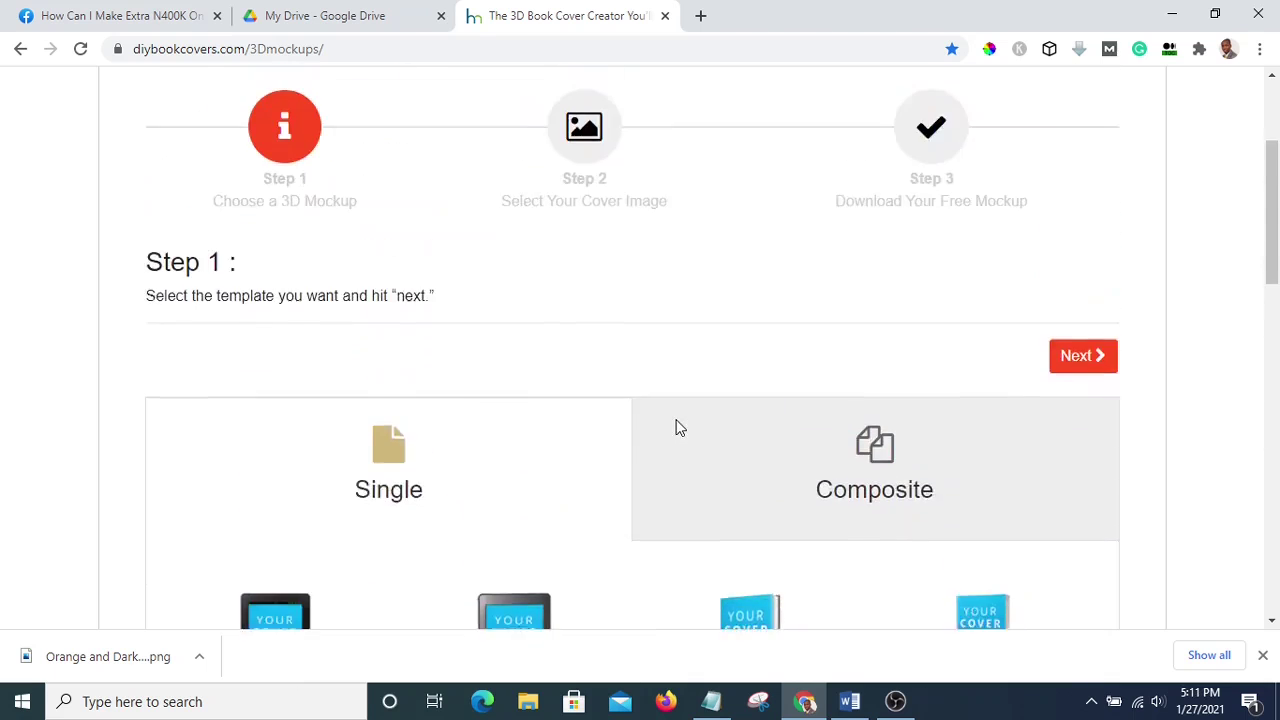
scroll(677, 426, down, 3)
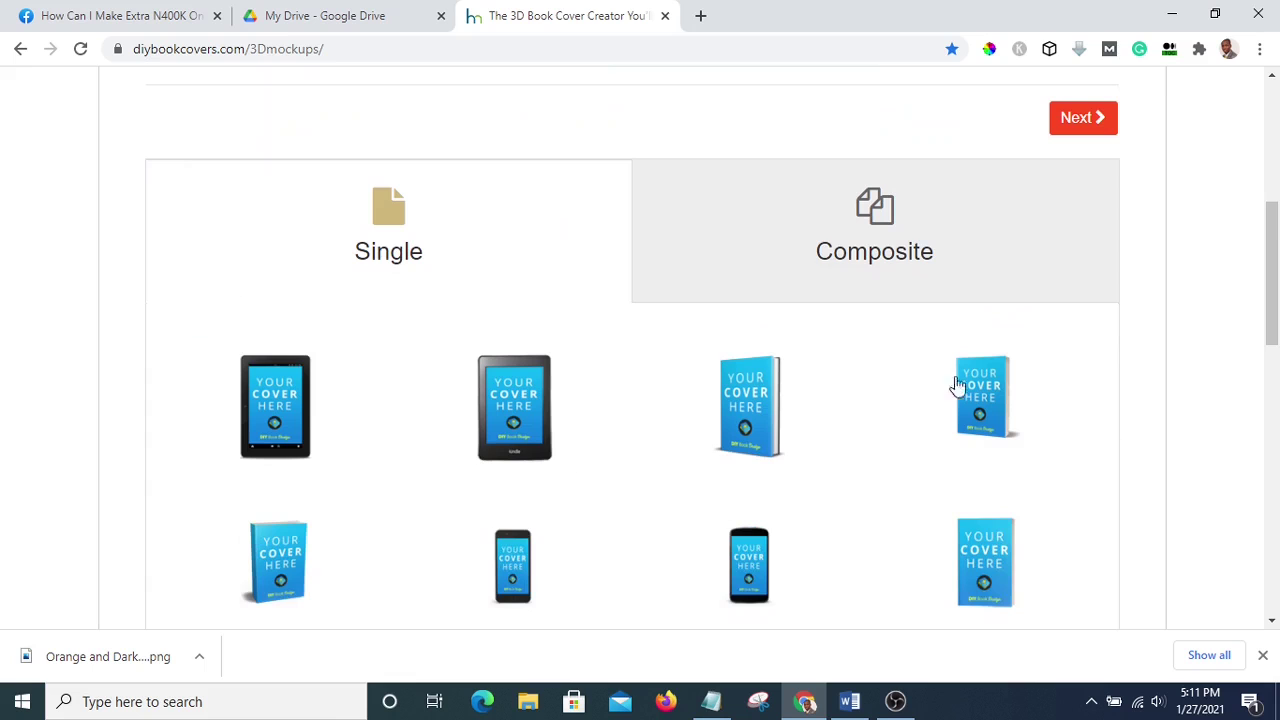
Choose the composite mockup in the second row with a tablet, phone and white-paged hardcover book, and continue to the cover image step
click(871, 243)
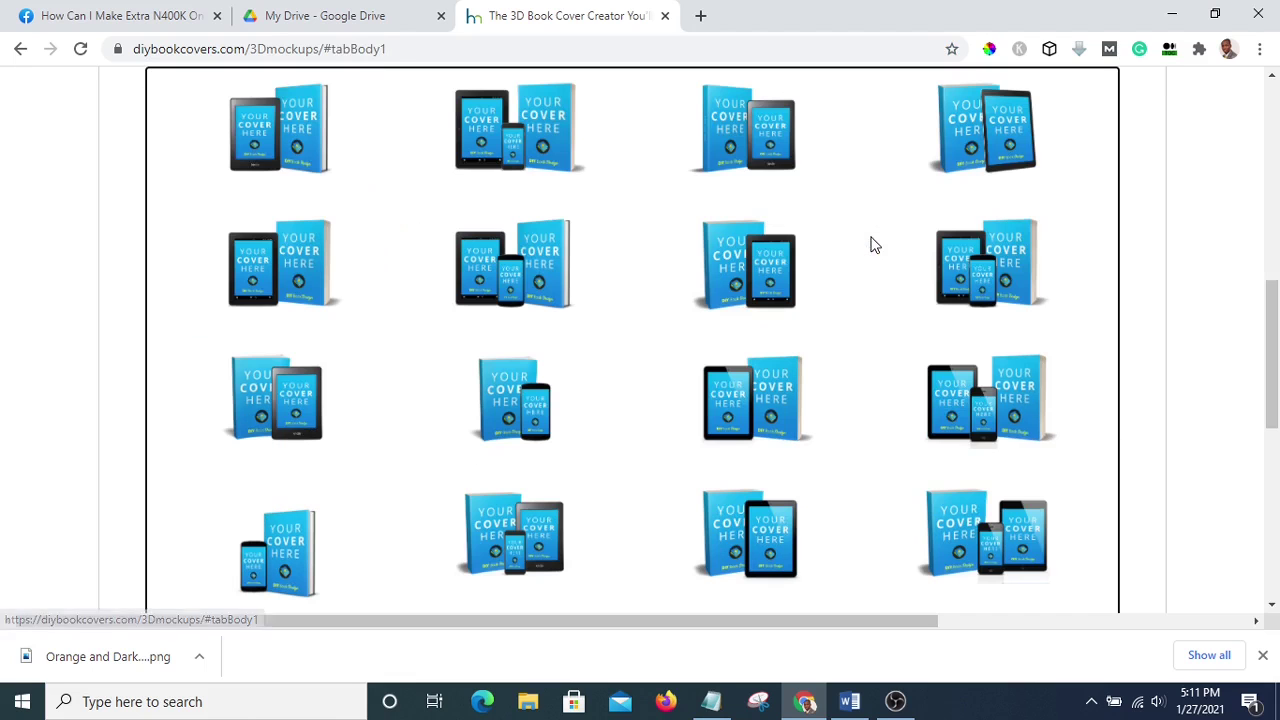
scroll(480, 269, up, 4)
scroll(489, 271, down, 3)
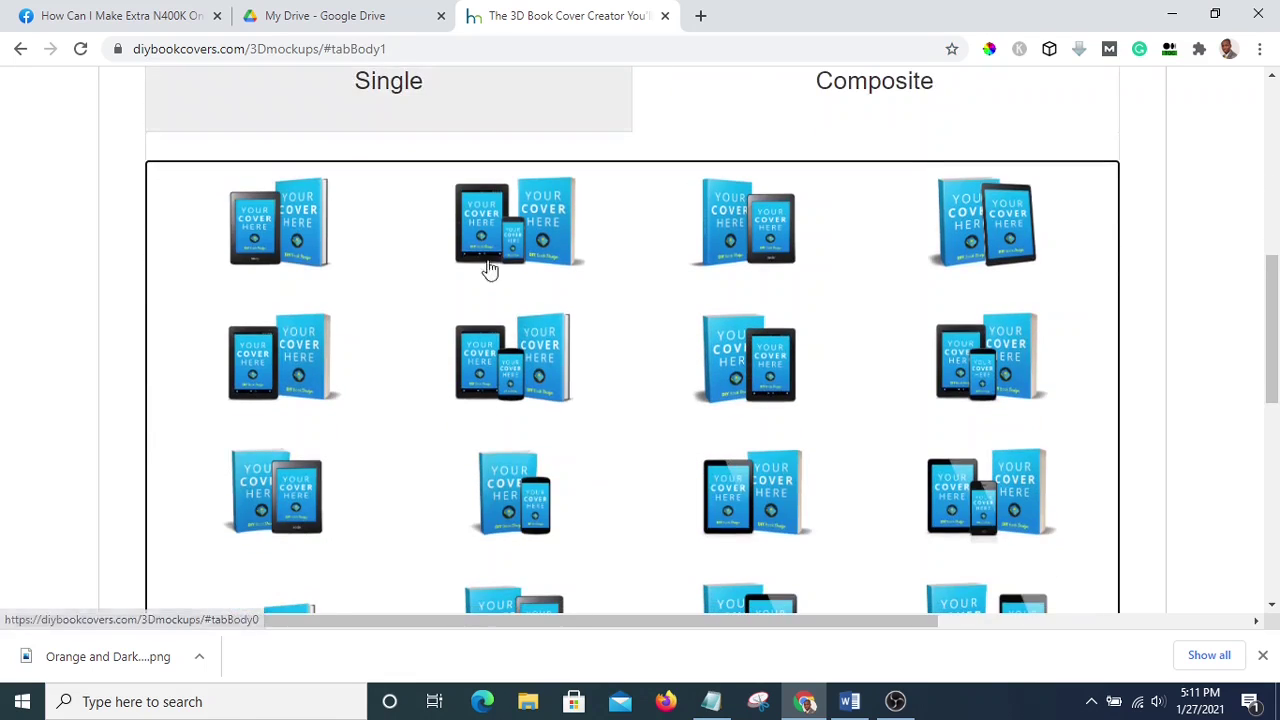
scroll(775, 470, down, 2)
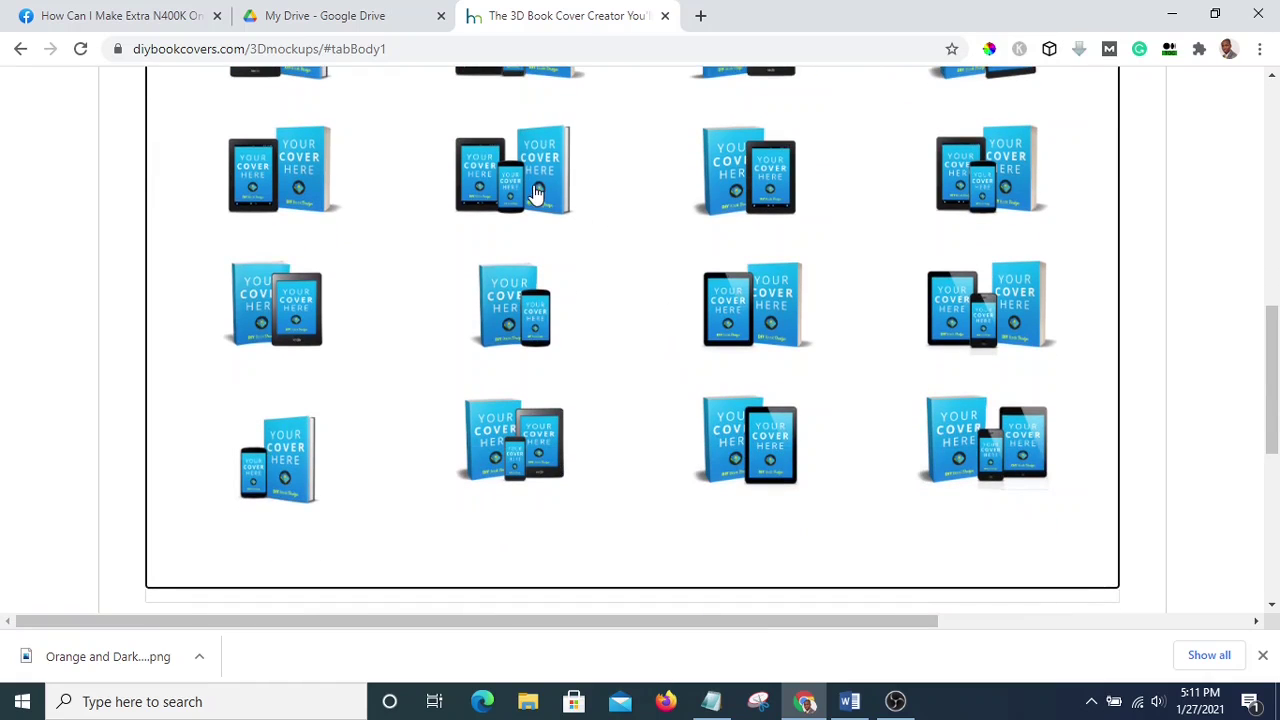
scroll(451, 254, up, 2)
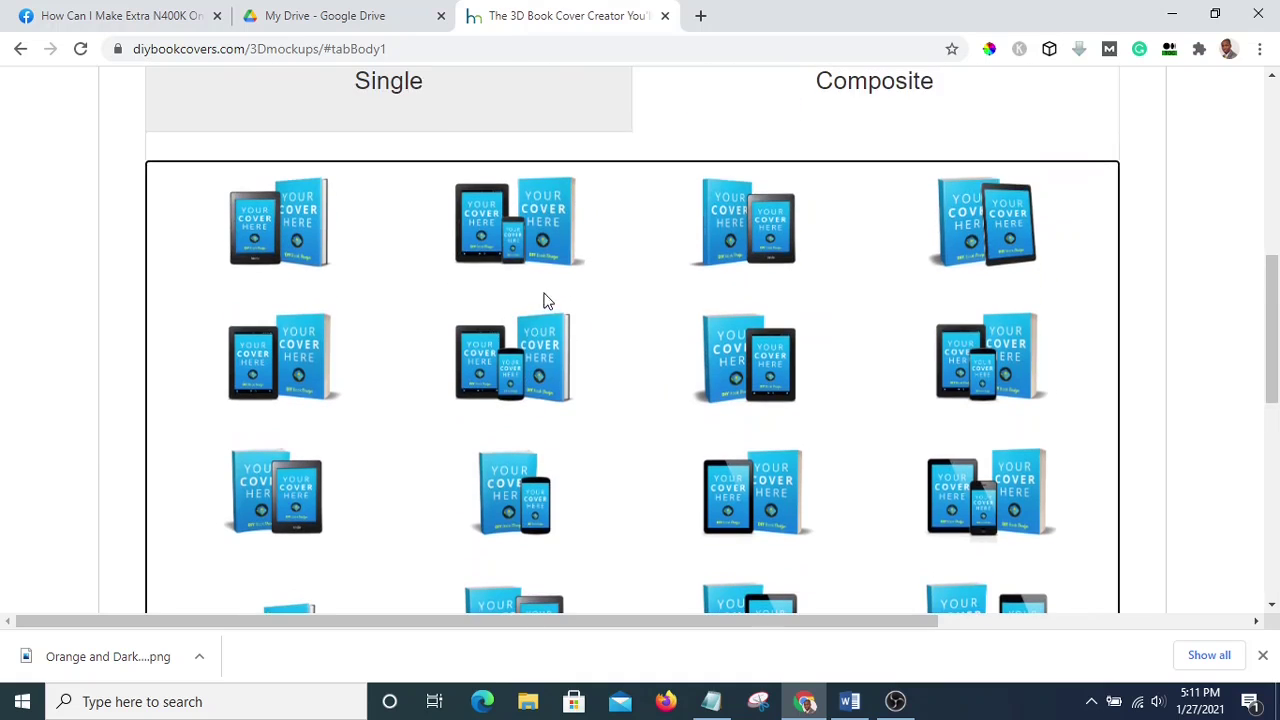
click(515, 365)
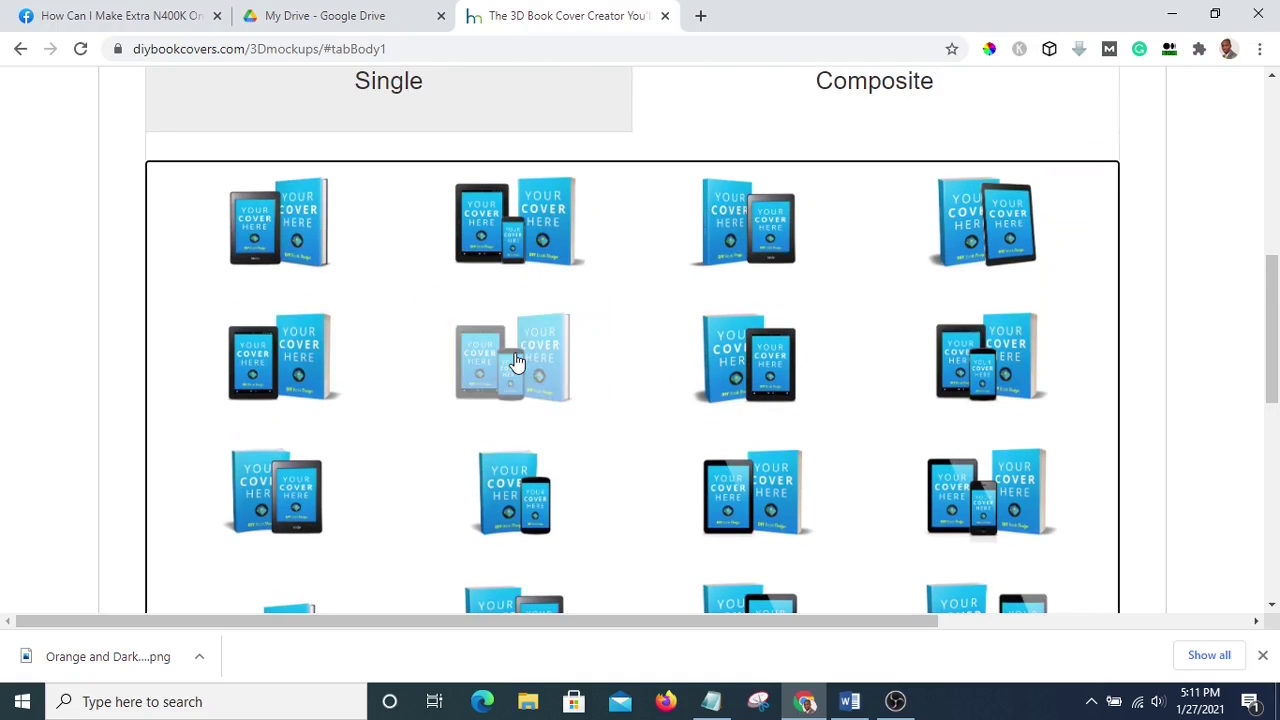
scroll(668, 397, up, 5)
scroll(900, 360, down, 1)
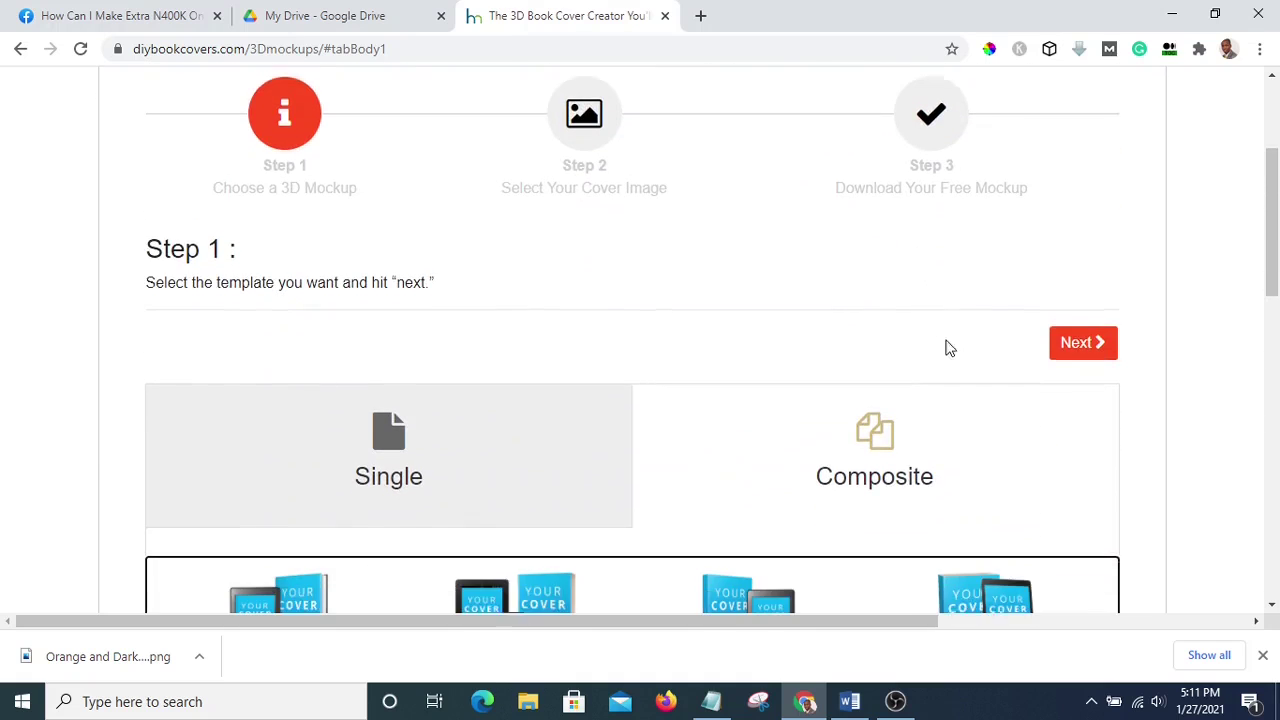
click(1088, 322)
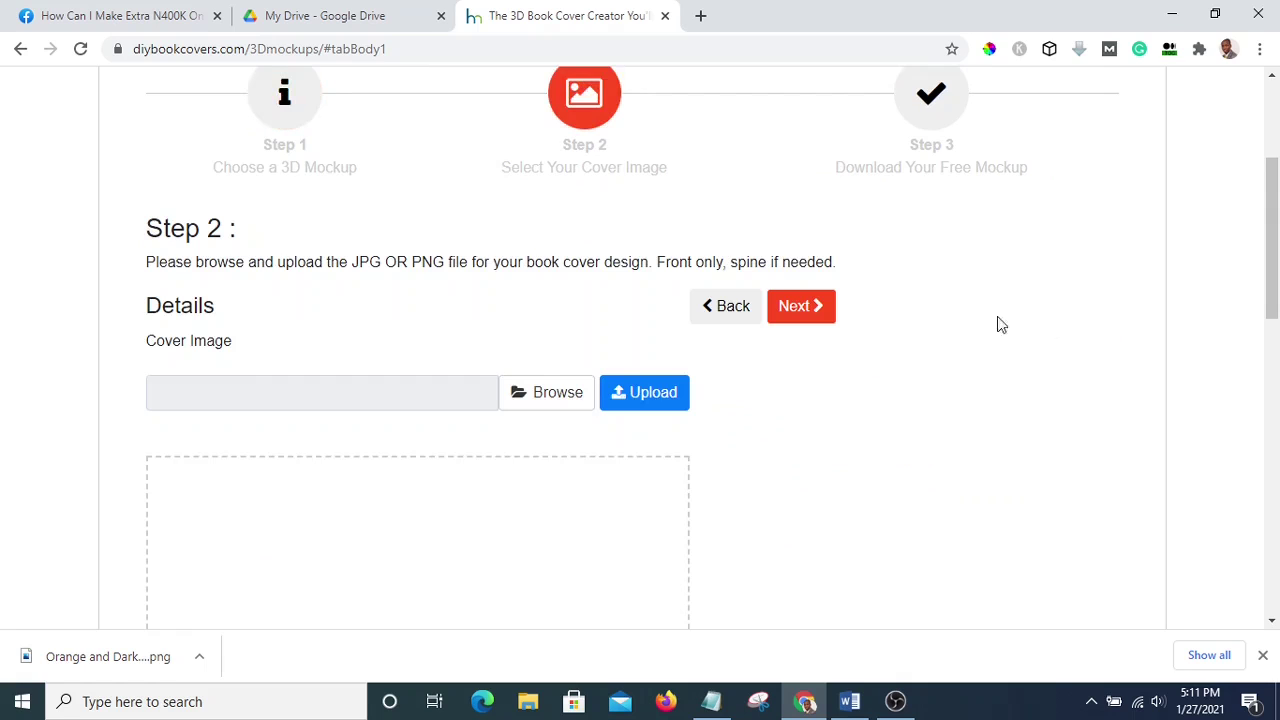
Upload "Affiliate Marketing For beginner.png" from the Downloads folder as the mockup's cover image
scroll(643, 288, down, 2)
click(560, 212)
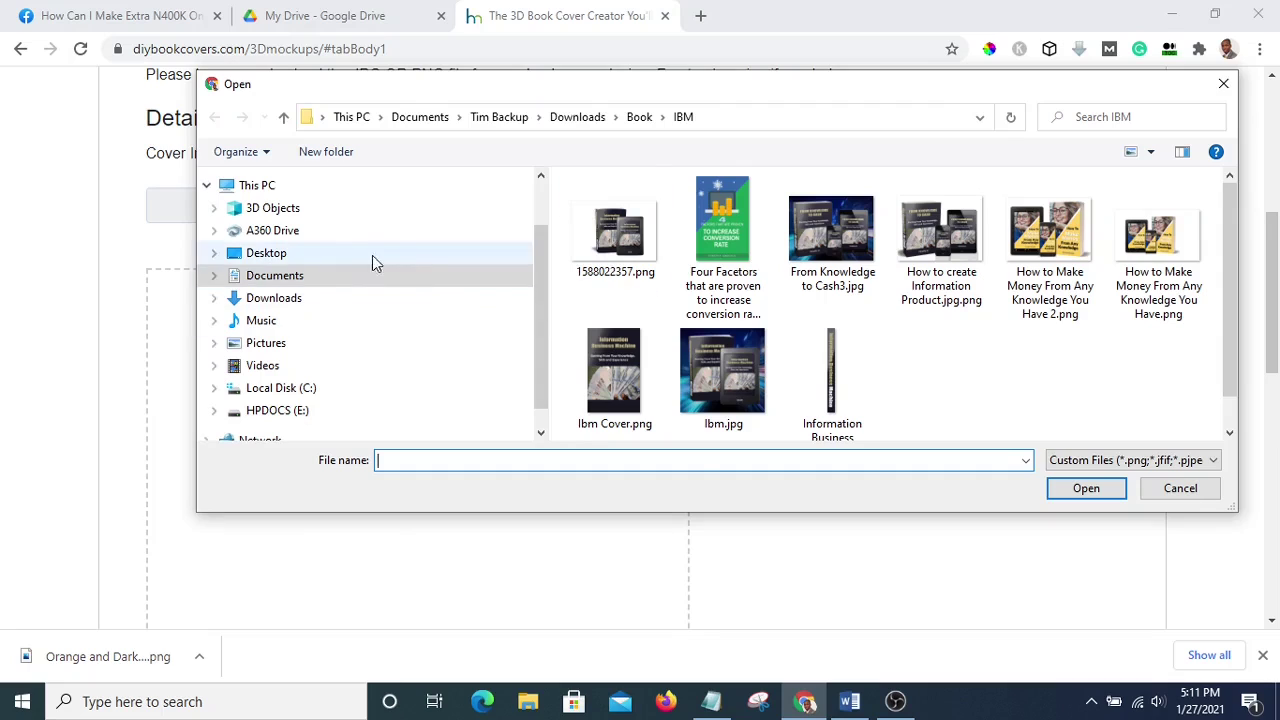
click(289, 305)
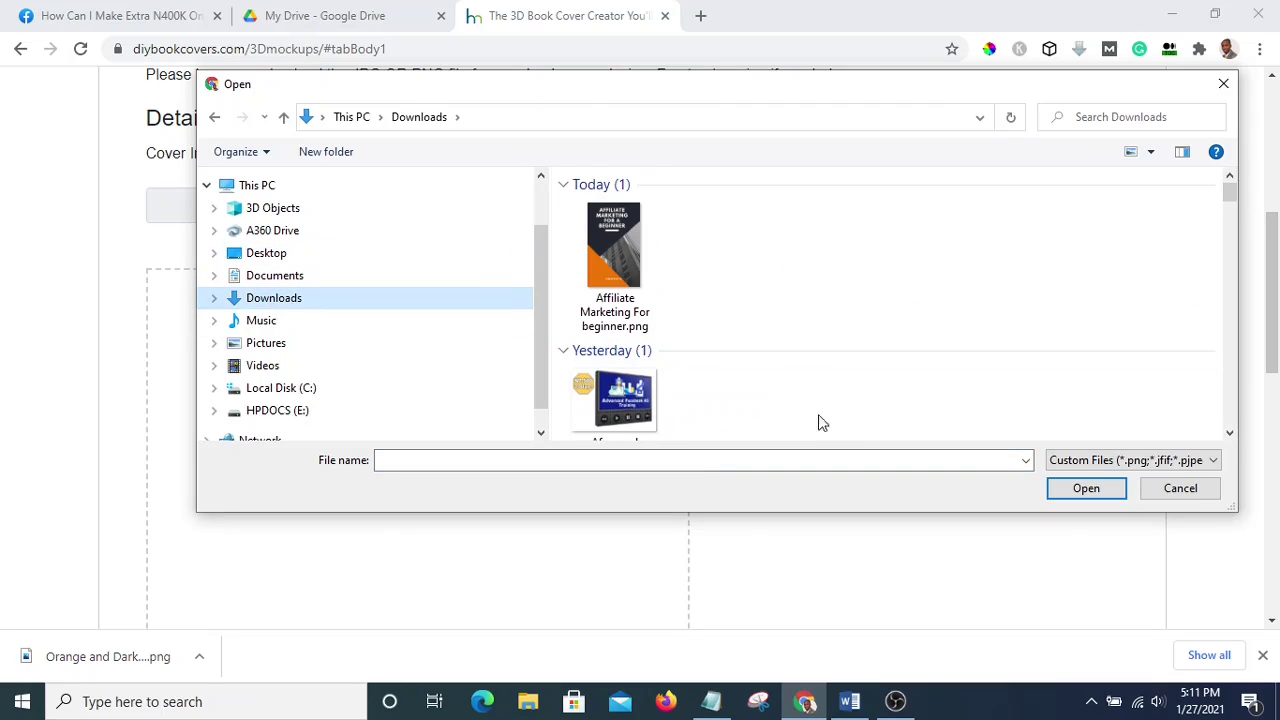
click(623, 254)
click(1078, 488)
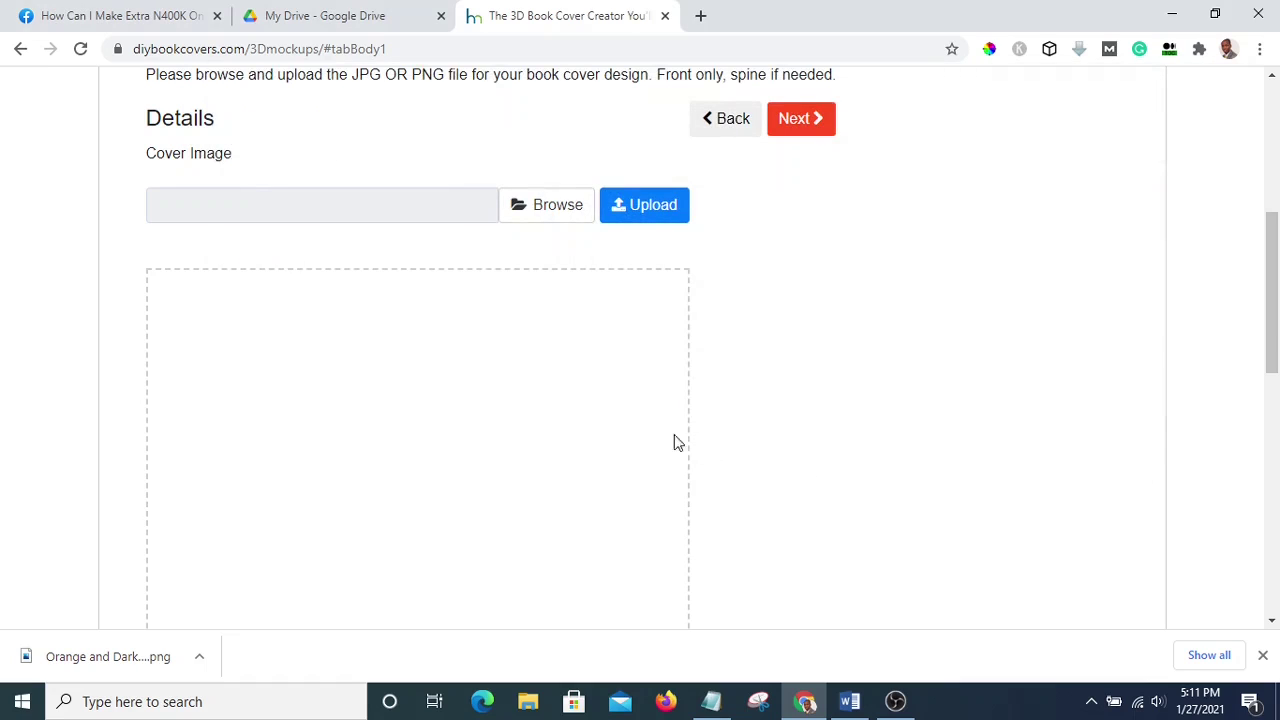
click(650, 213)
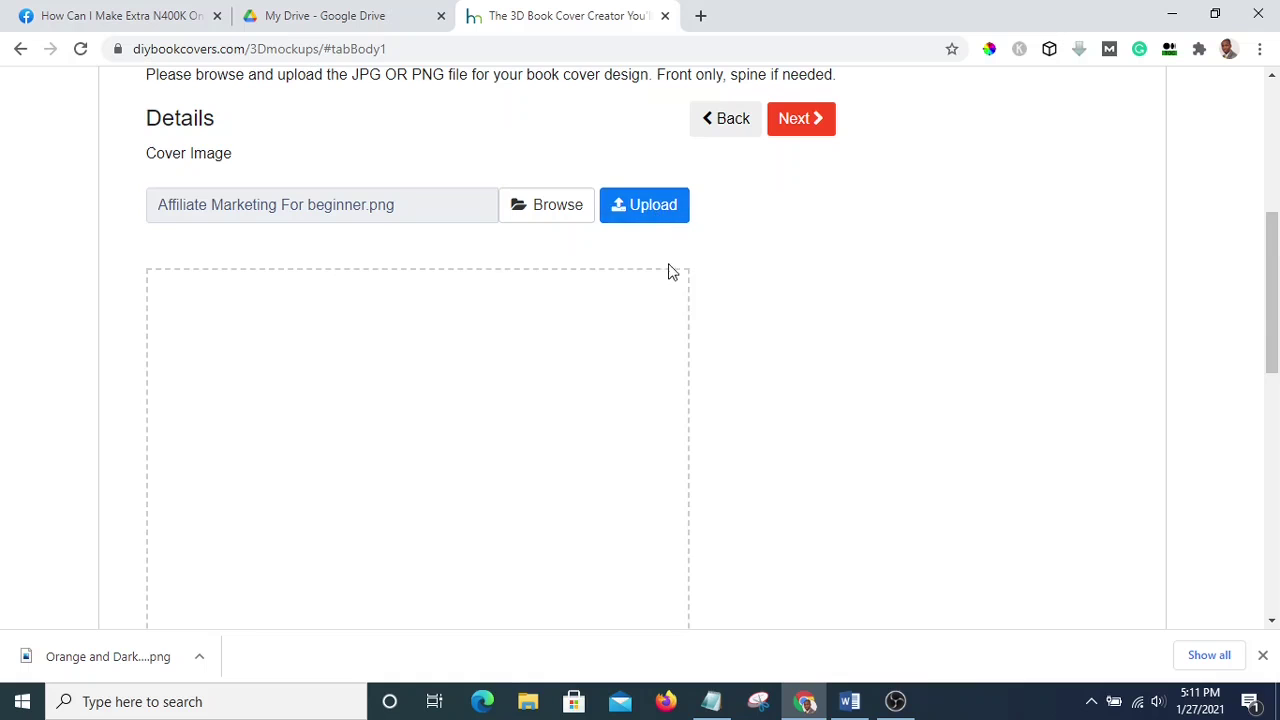
scroll(676, 291, down, 5)
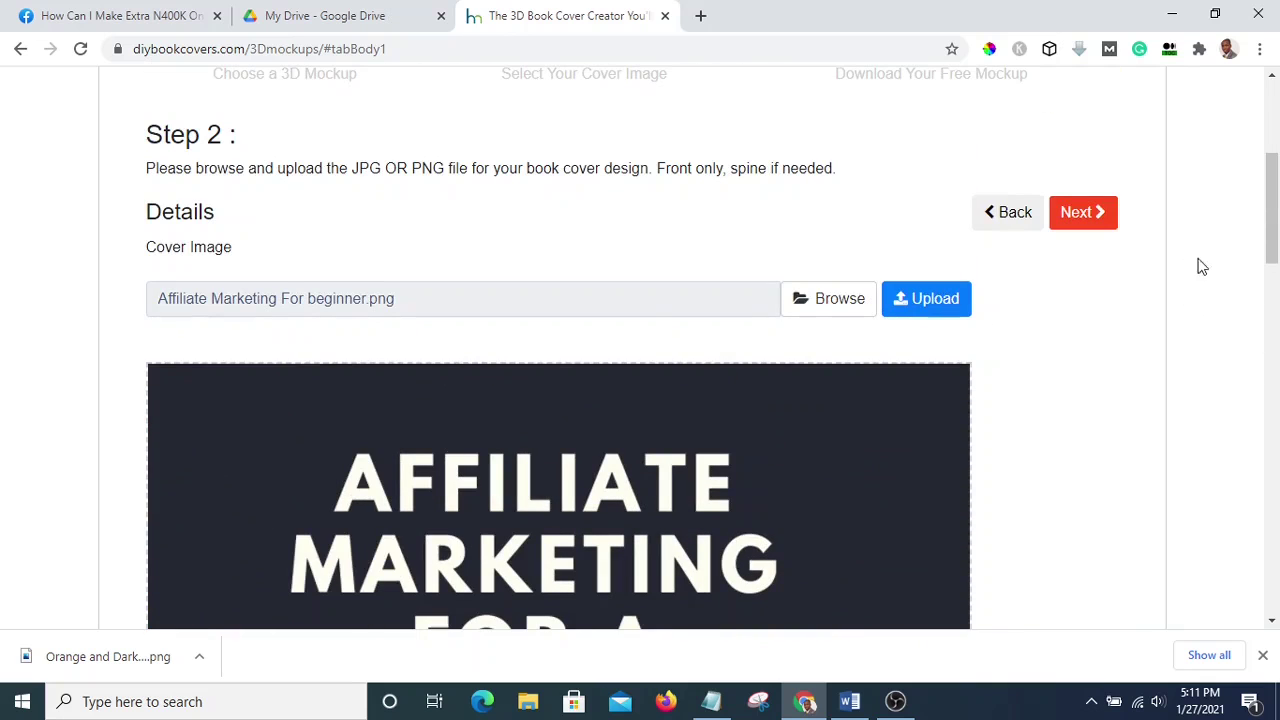
Continue to the final mockup step and download the 3D mockup as a PNG
click(1080, 215)
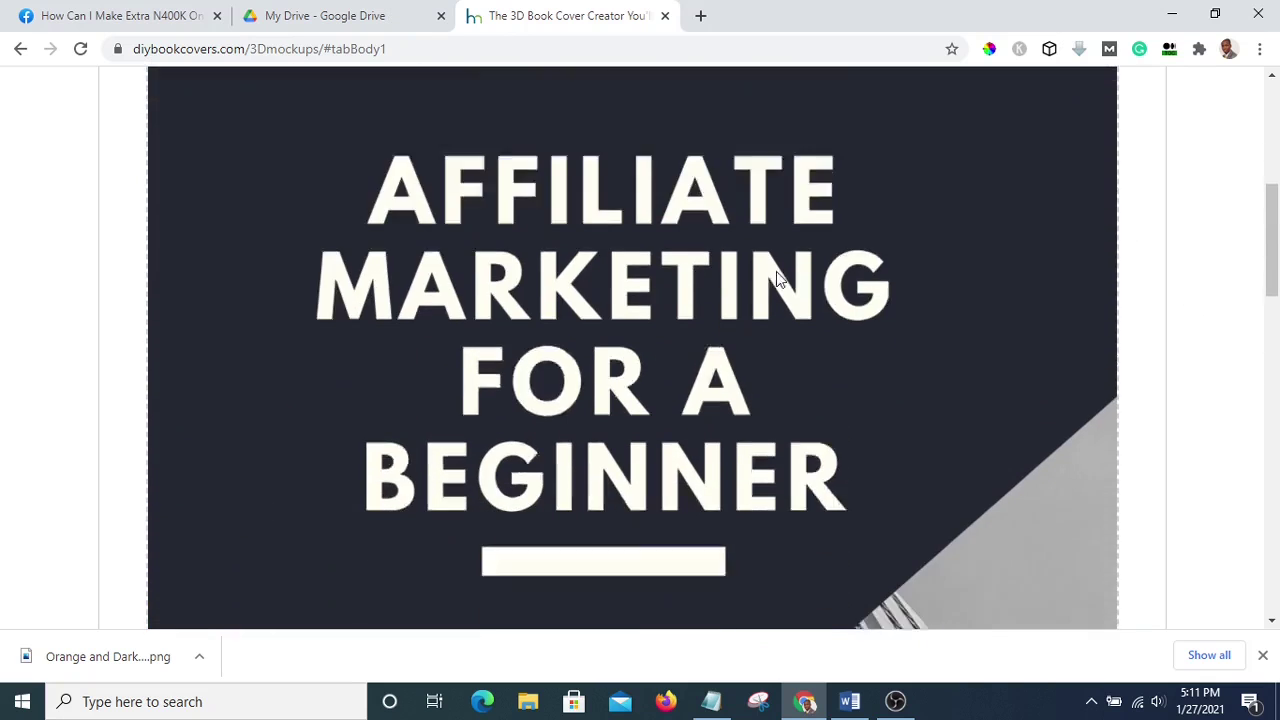
scroll(776, 271, down, 8)
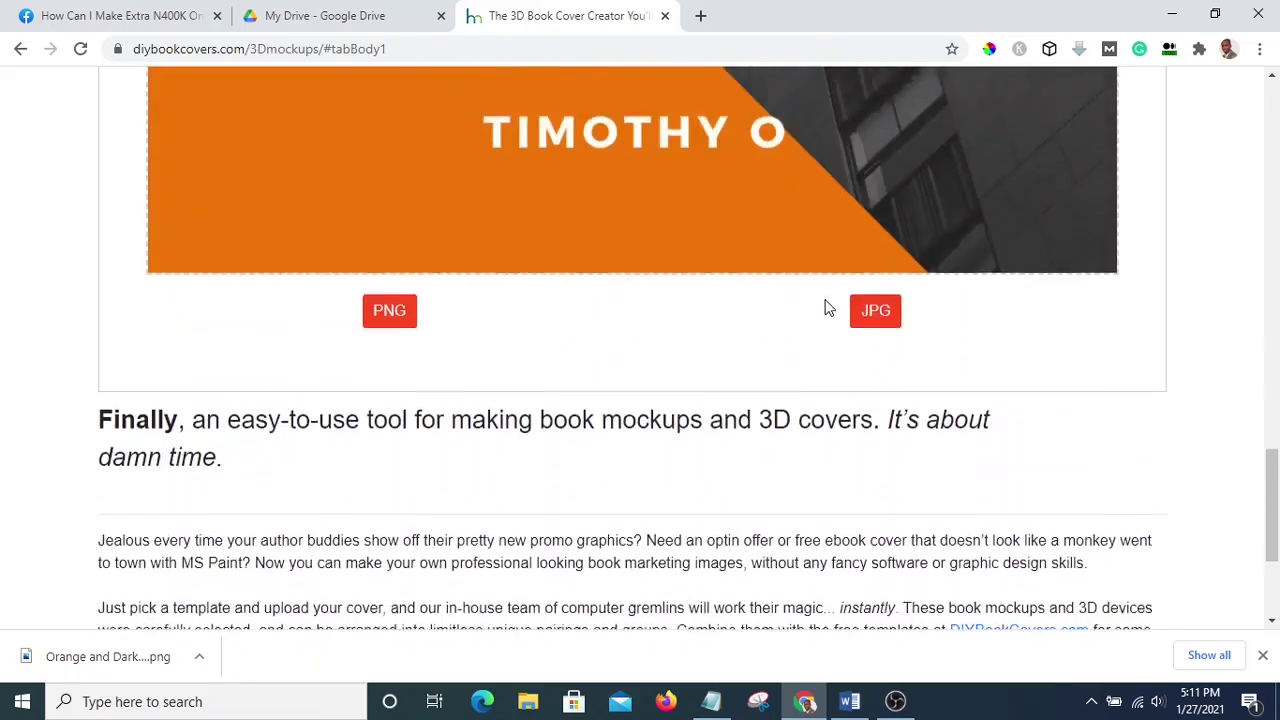
scroll(830, 305, up, 14)
scroll(840, 300, down, 4)
scroll(843, 300, up, 4)
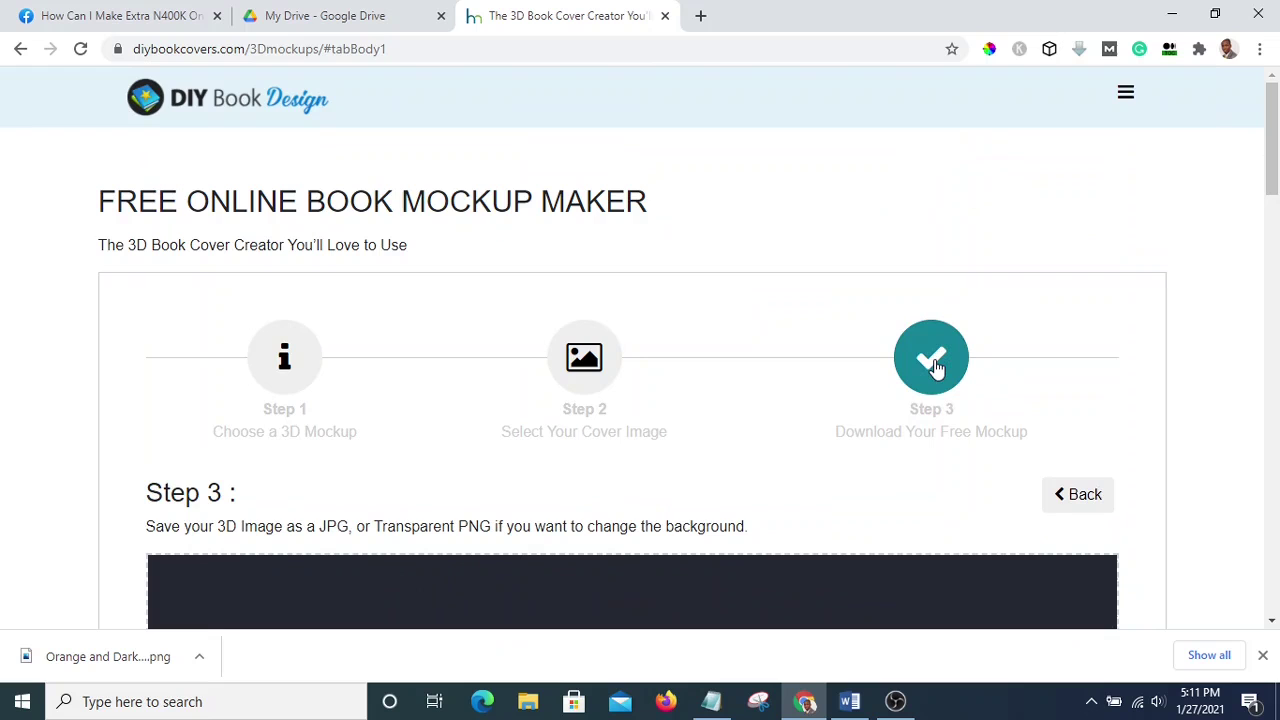
scroll(937, 360, down, 10)
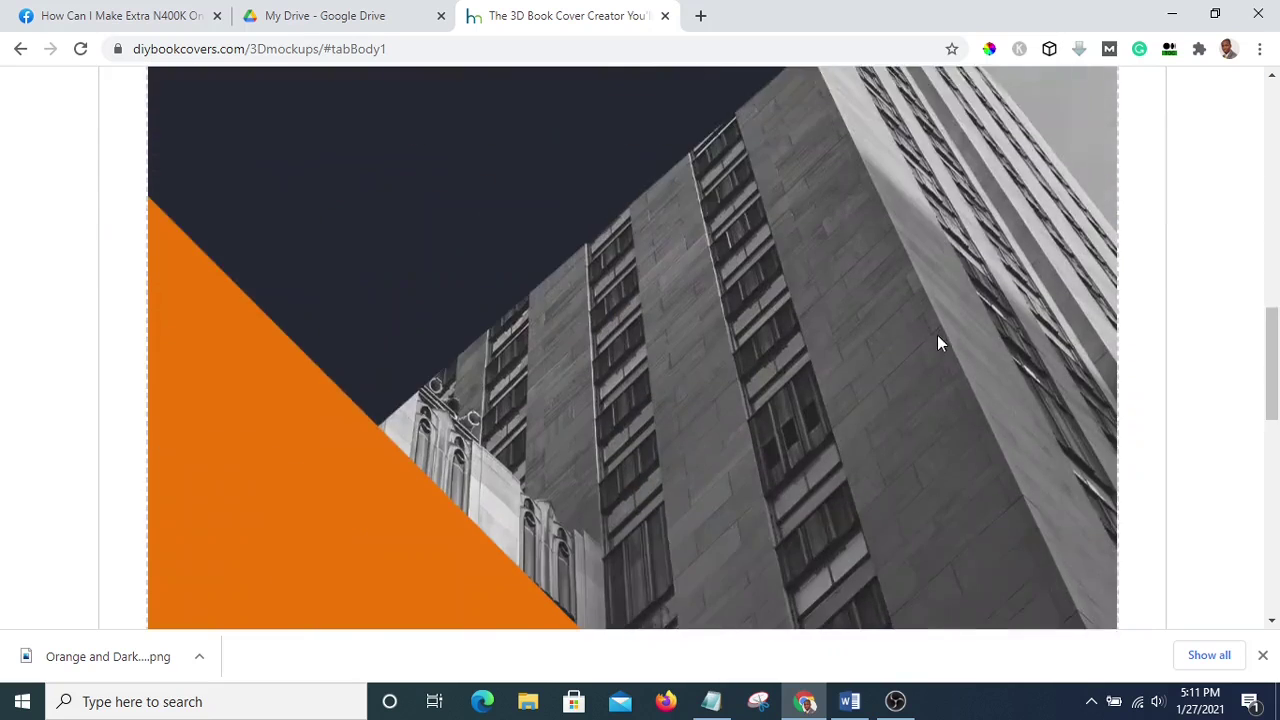
scroll(490, 305, up, 3)
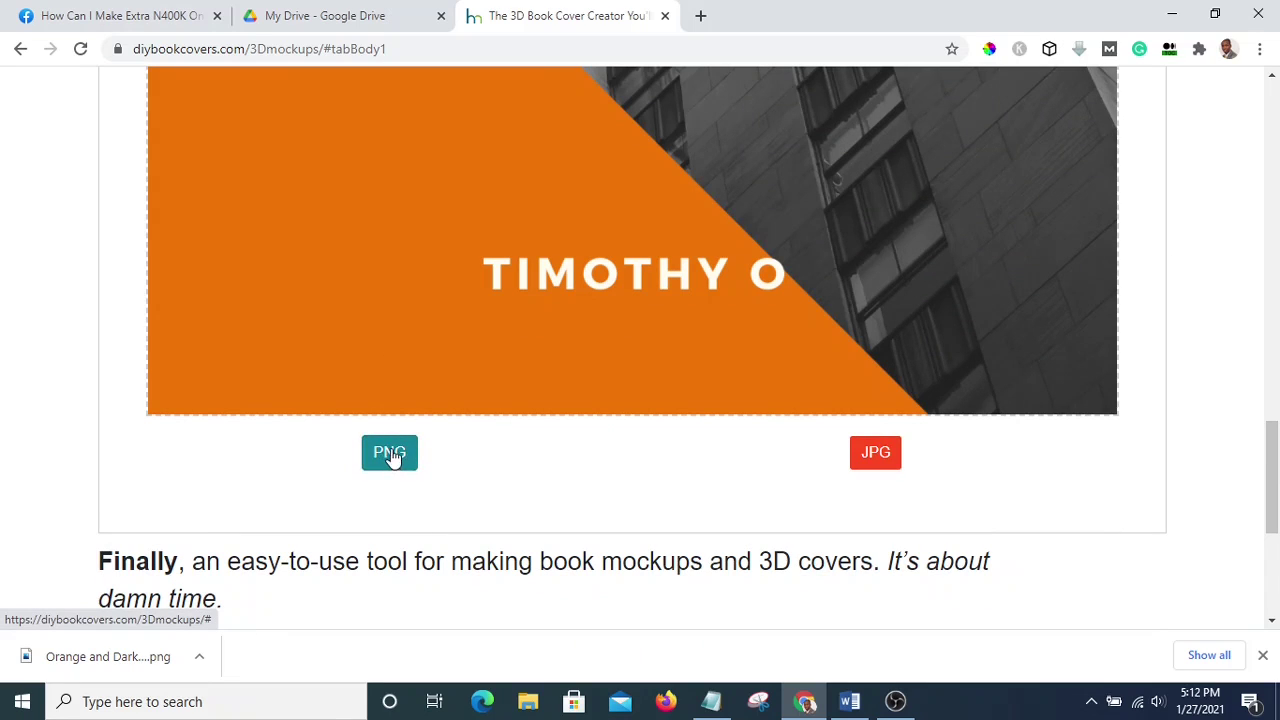
click(390, 455)
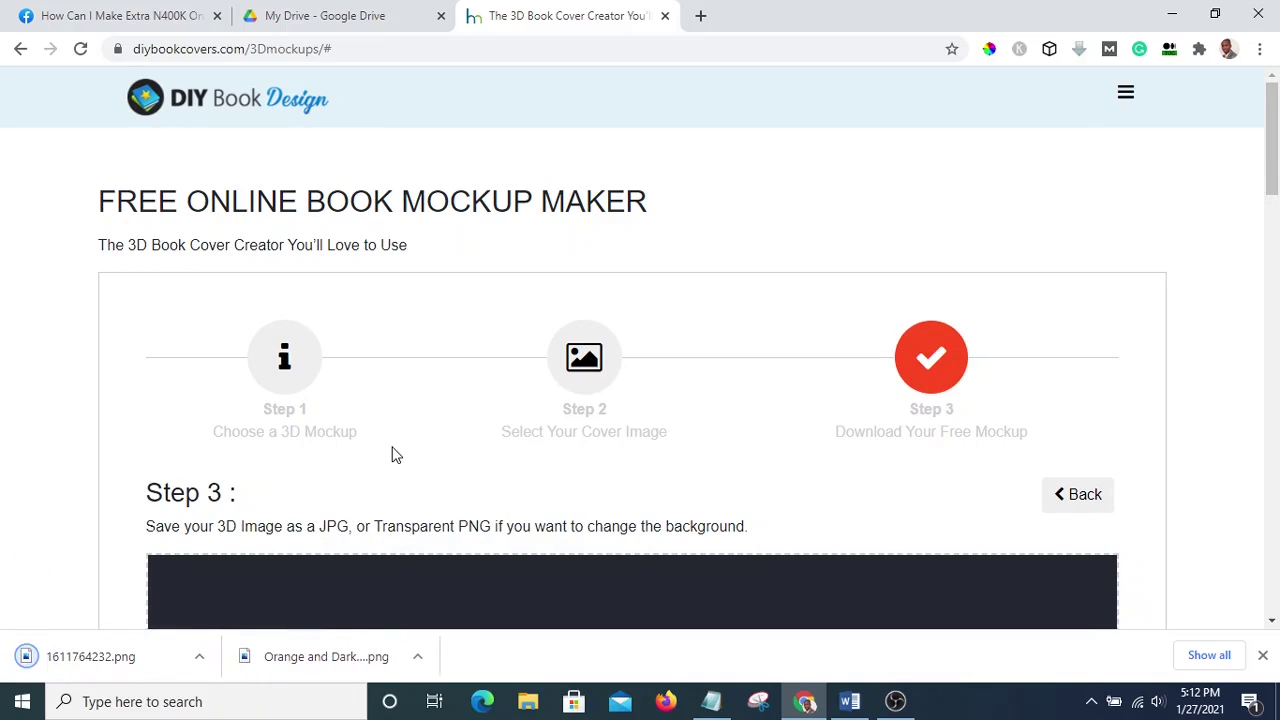
Show the downloaded 3D mockup PNG in its folder and open it in the photo viewer
right_click(57, 664)
click(130, 607)
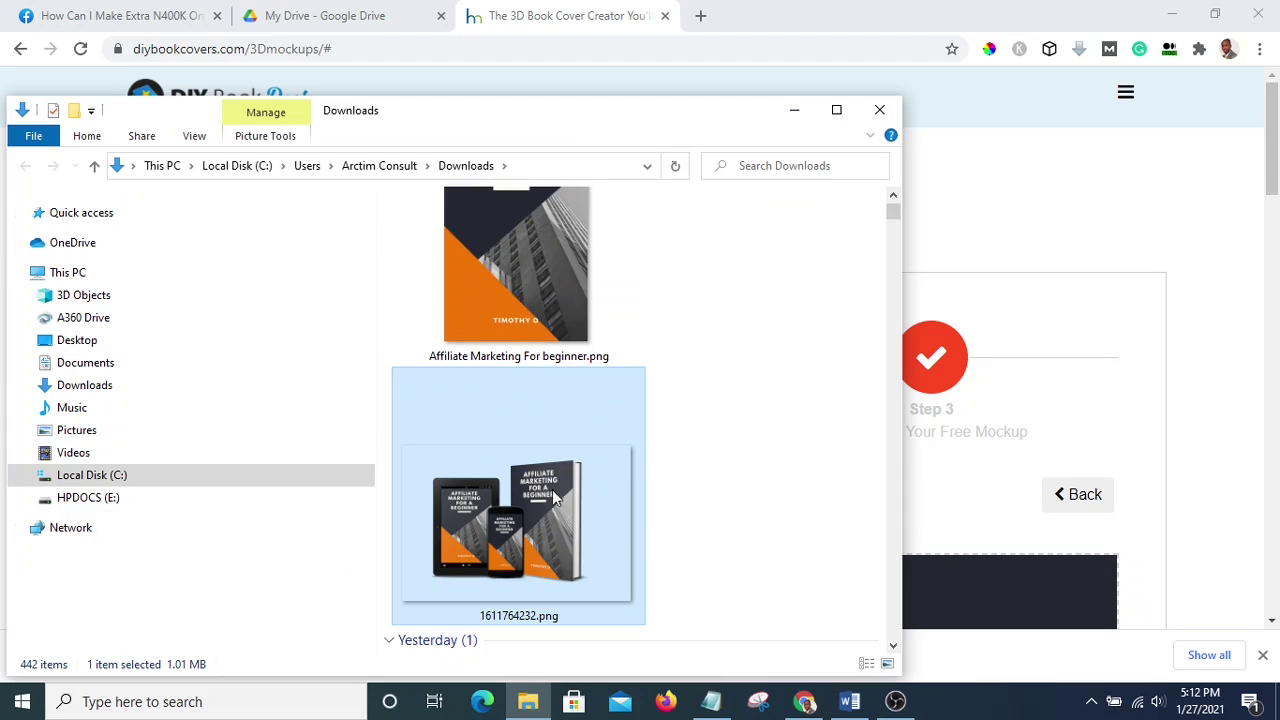
right_click(508, 503)
click(540, 31)
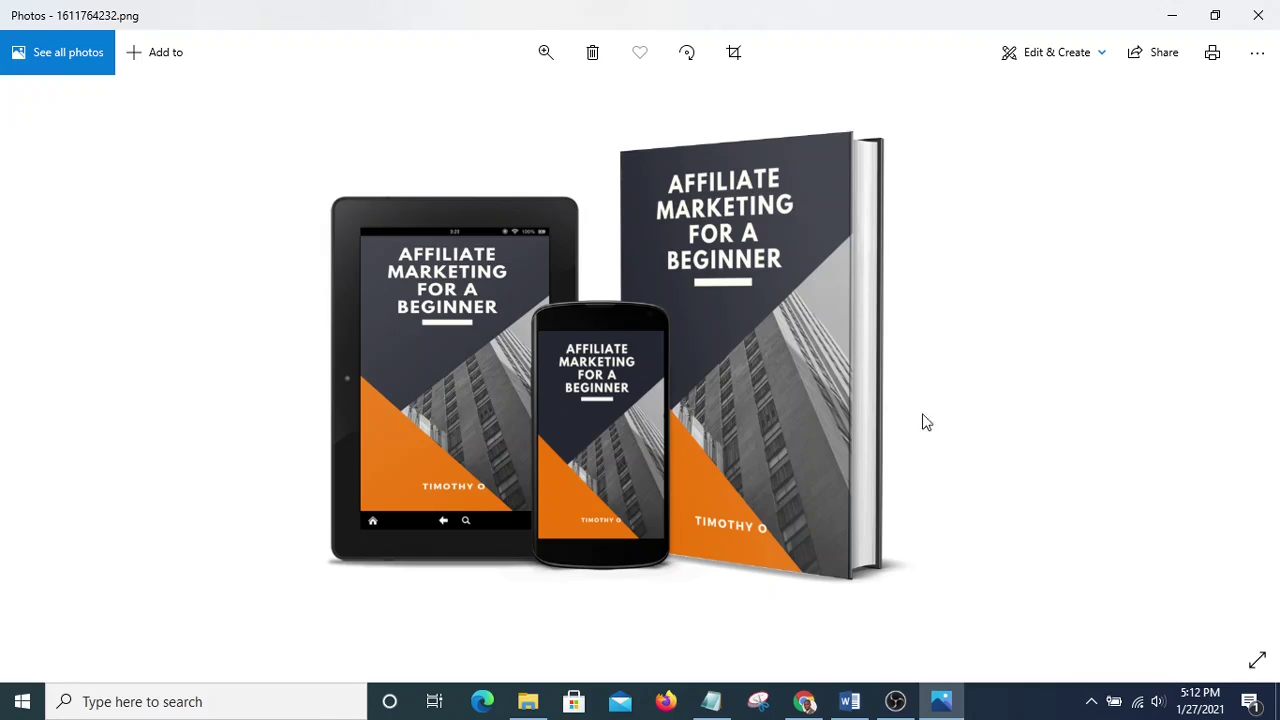
Page forward through four images in the photo viewer and close it
key(Right)
key(Right)
key(Right)
key(Right)
key(alt+F4)
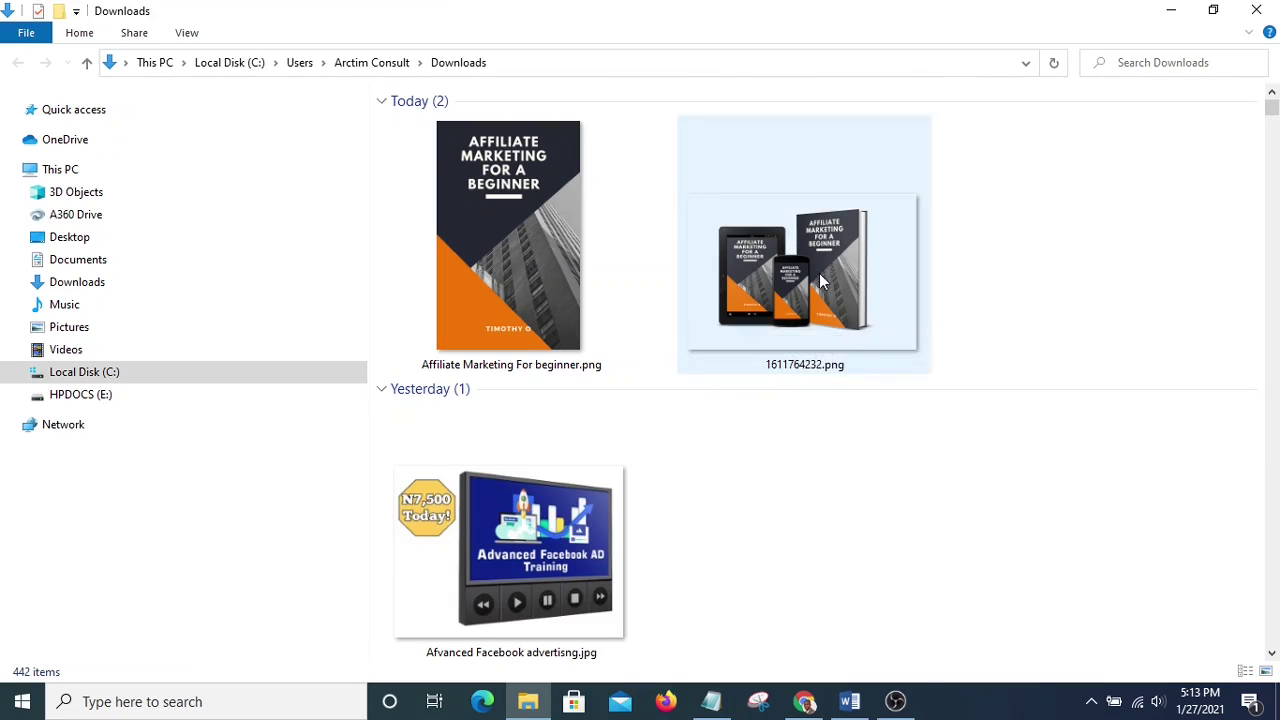
Open the downloaded mockup image 1611764232.png in Adobe Photoshop CC 2017
double_click(765, 237)
right_click(762, 228)
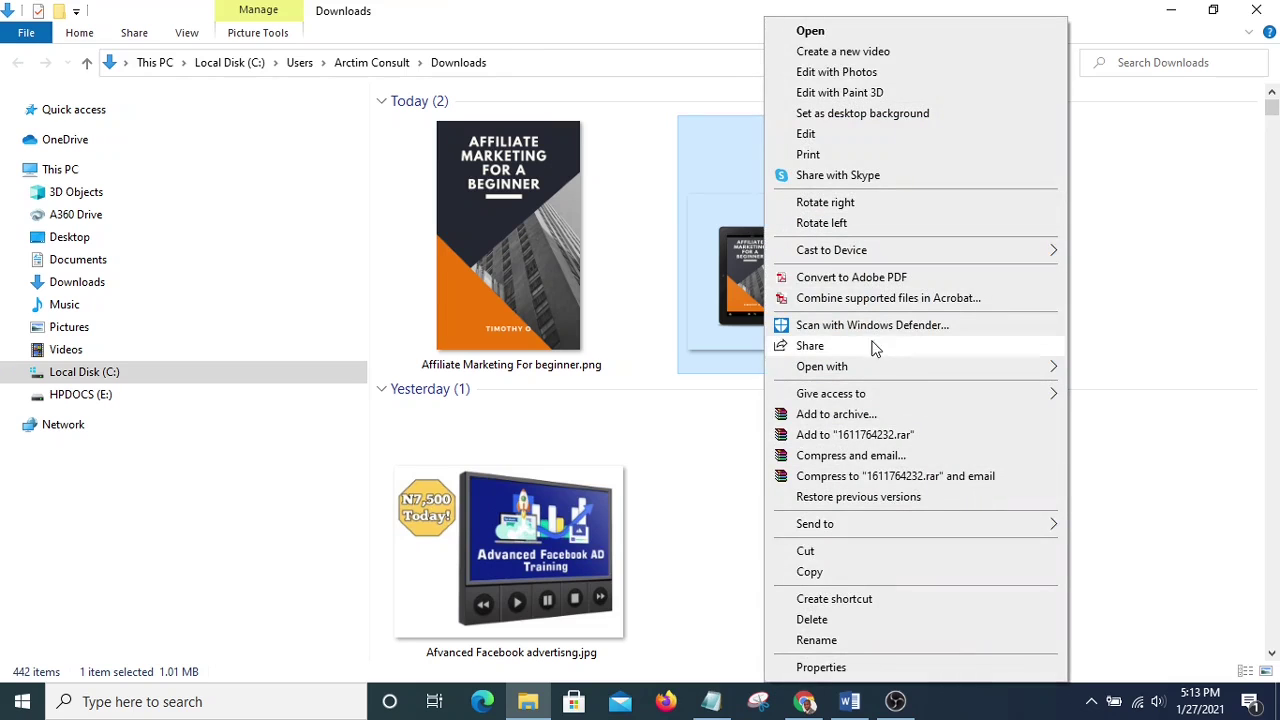
mouse_move(1055, 368)
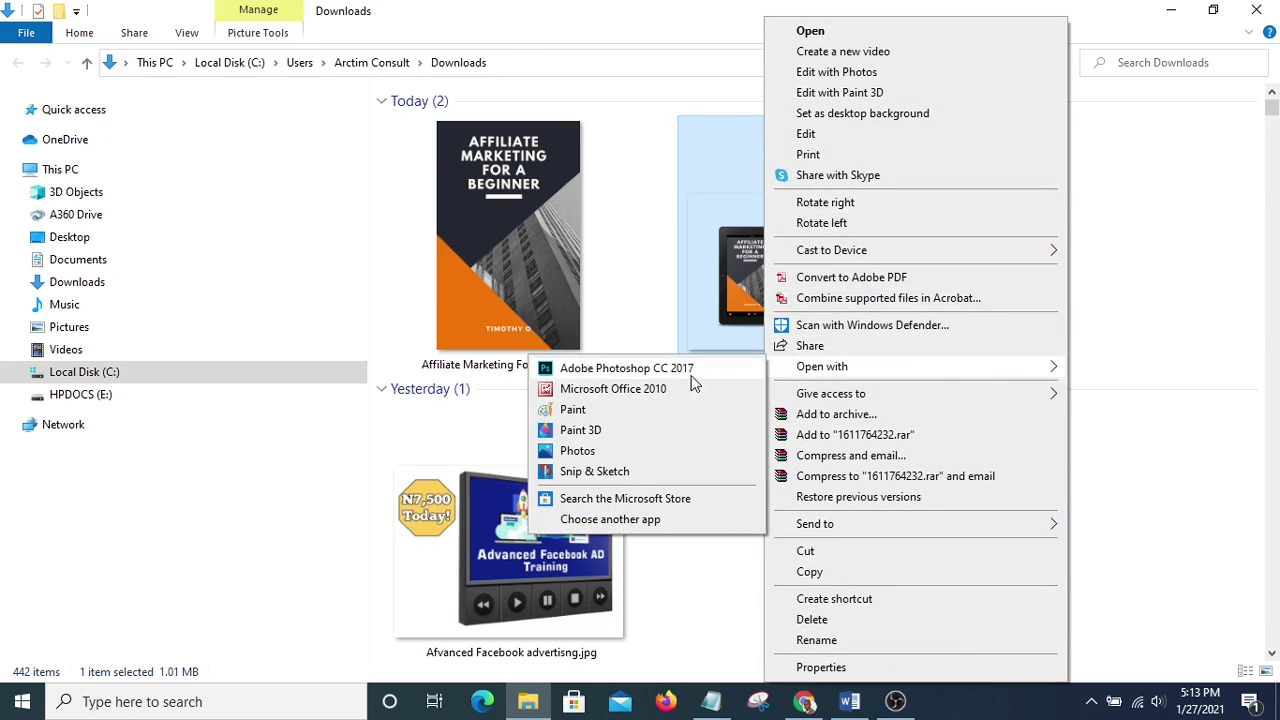
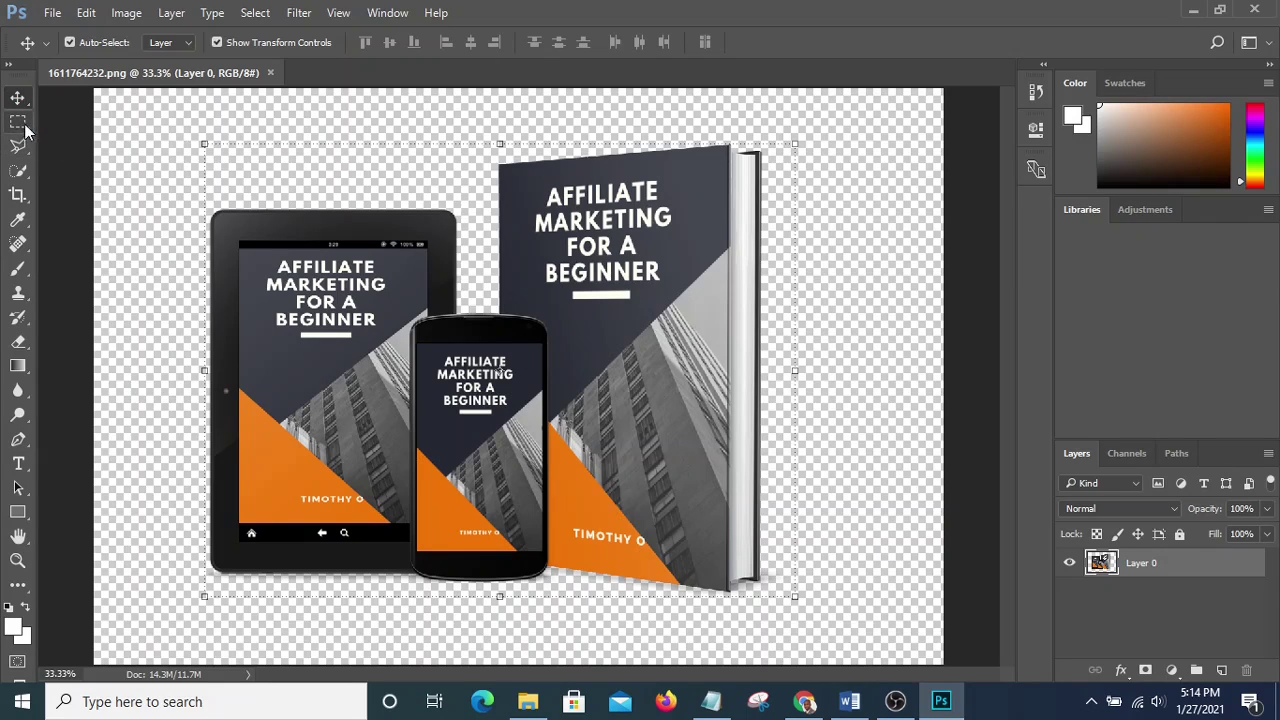
Crop the mockup image on all four sides, leaving a narrow transparent margin around the tablet, phone and book
key(m)
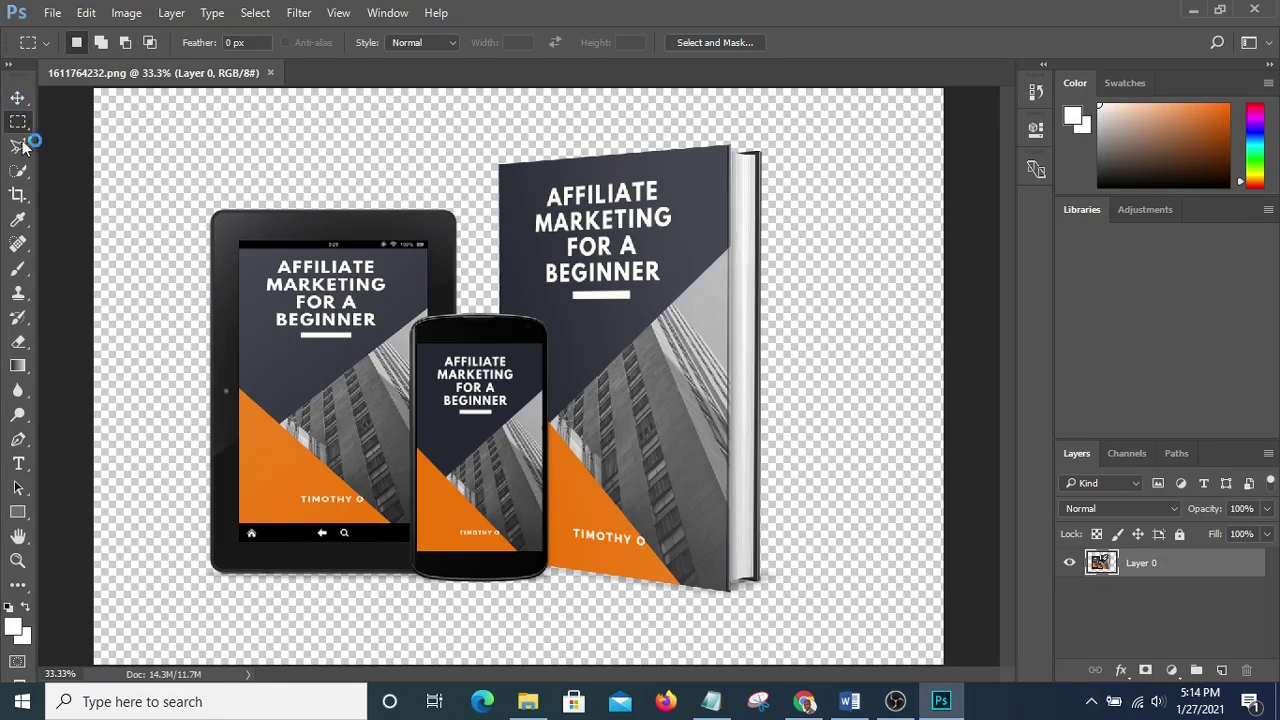
click(18, 194)
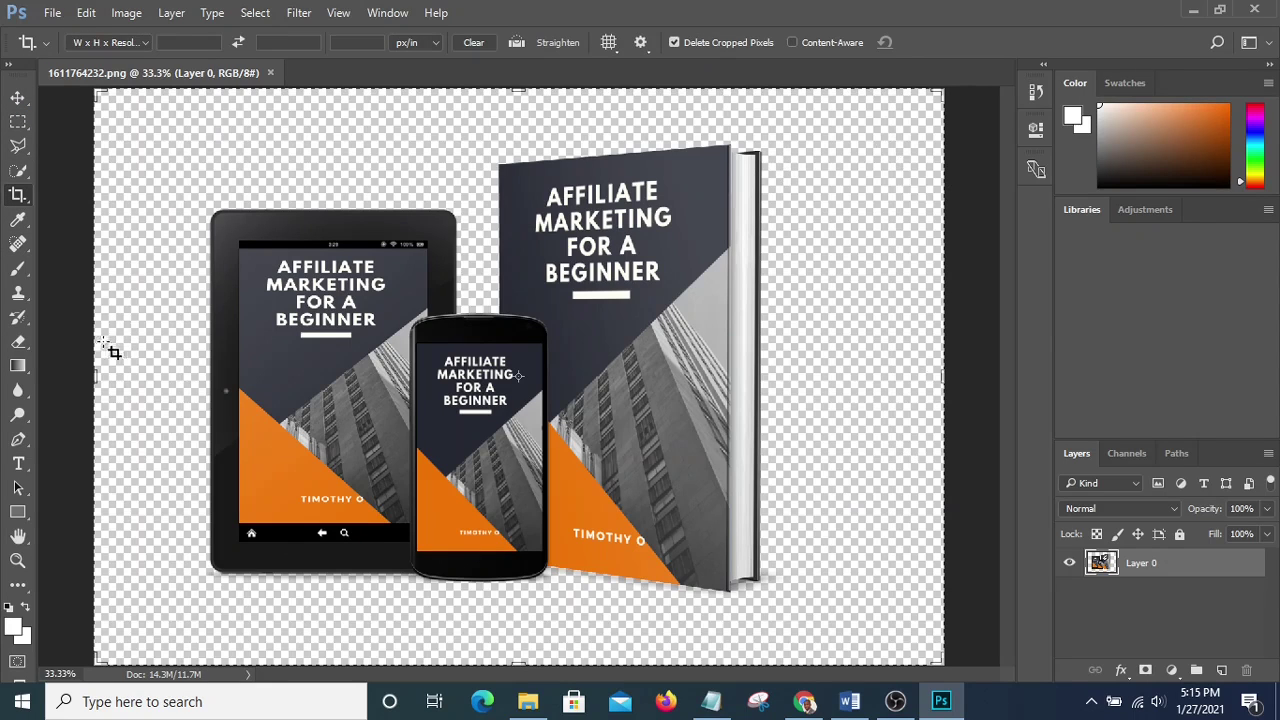
drag(100, 376, 138, 376)
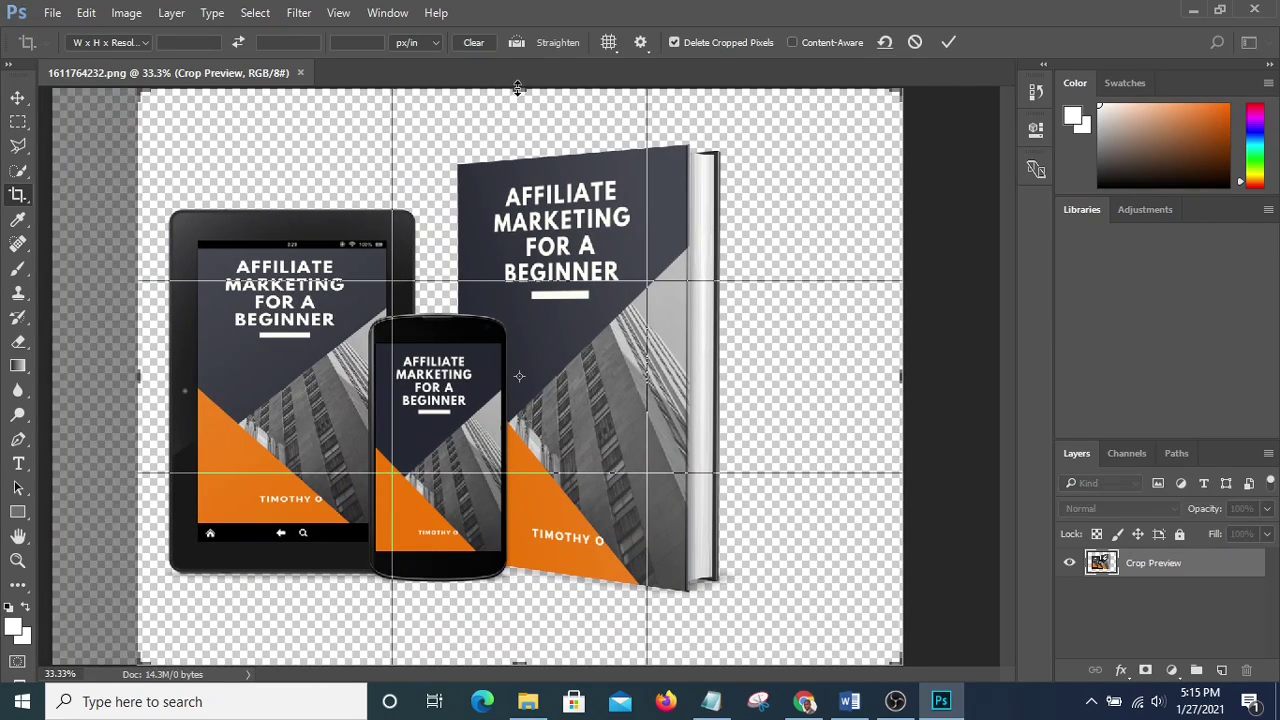
drag(517, 88, 522, 106)
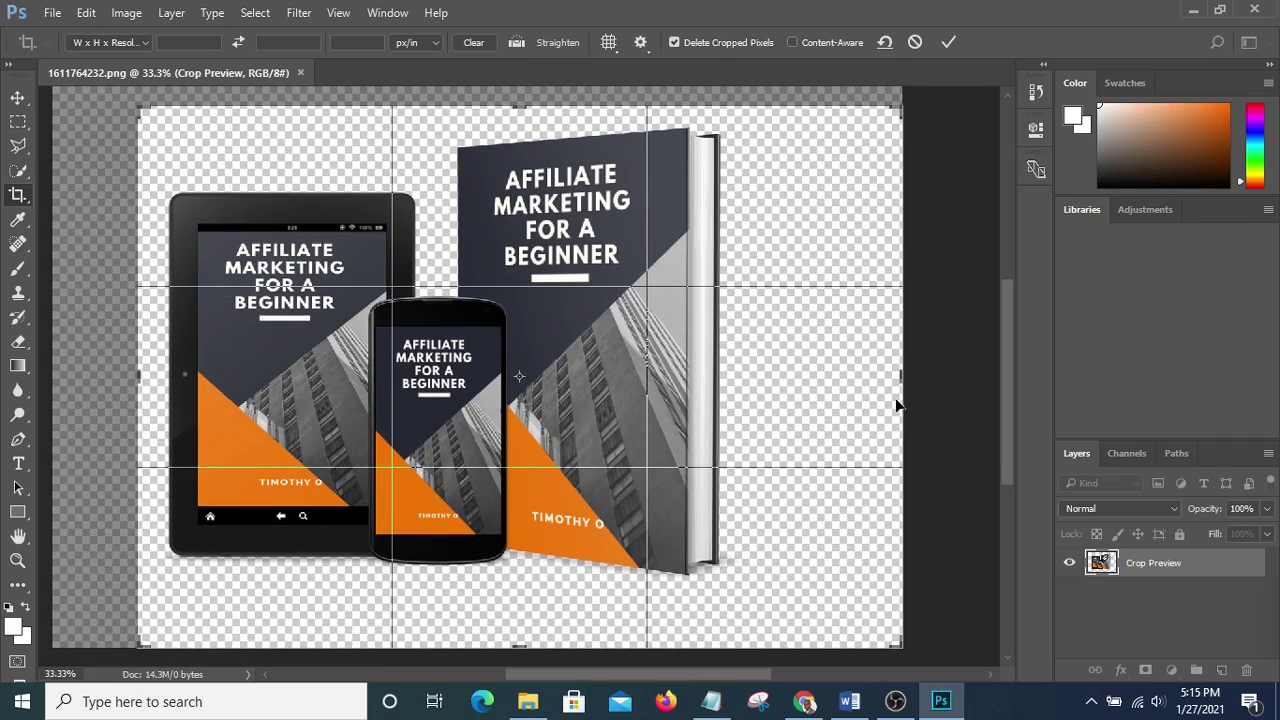
drag(904, 375, 836, 370)
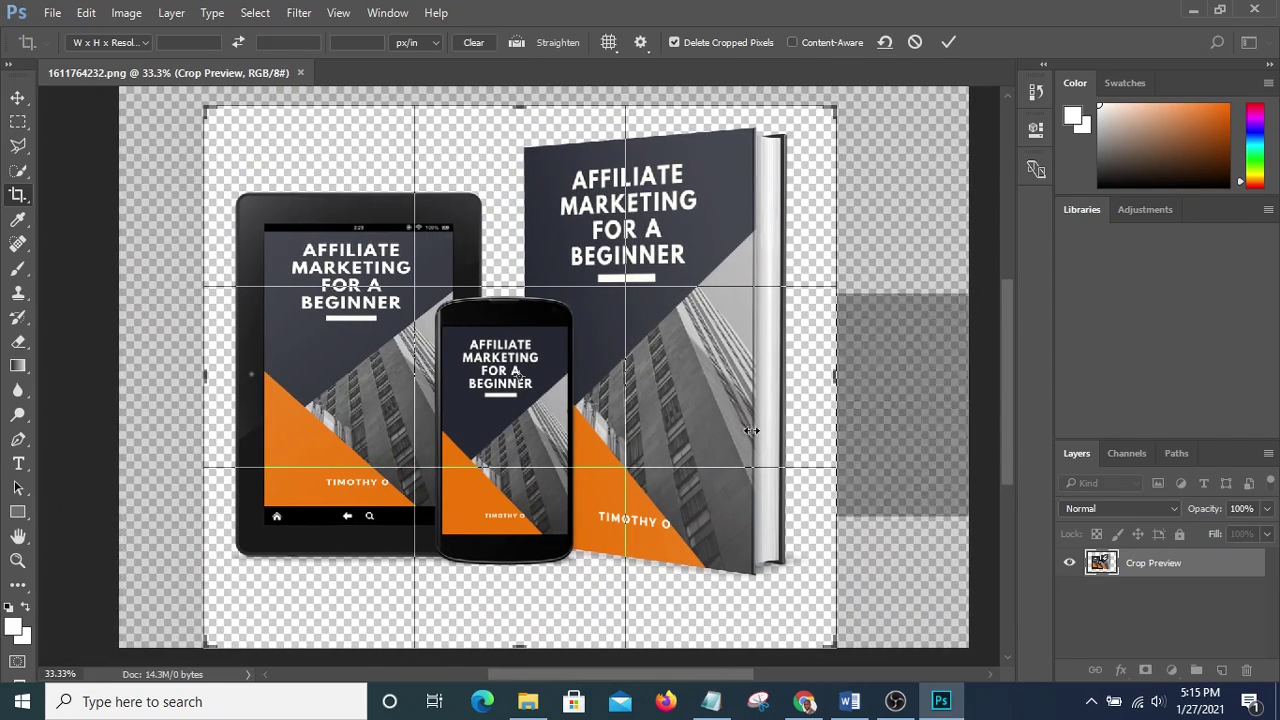
drag(509, 648, 527, 608)
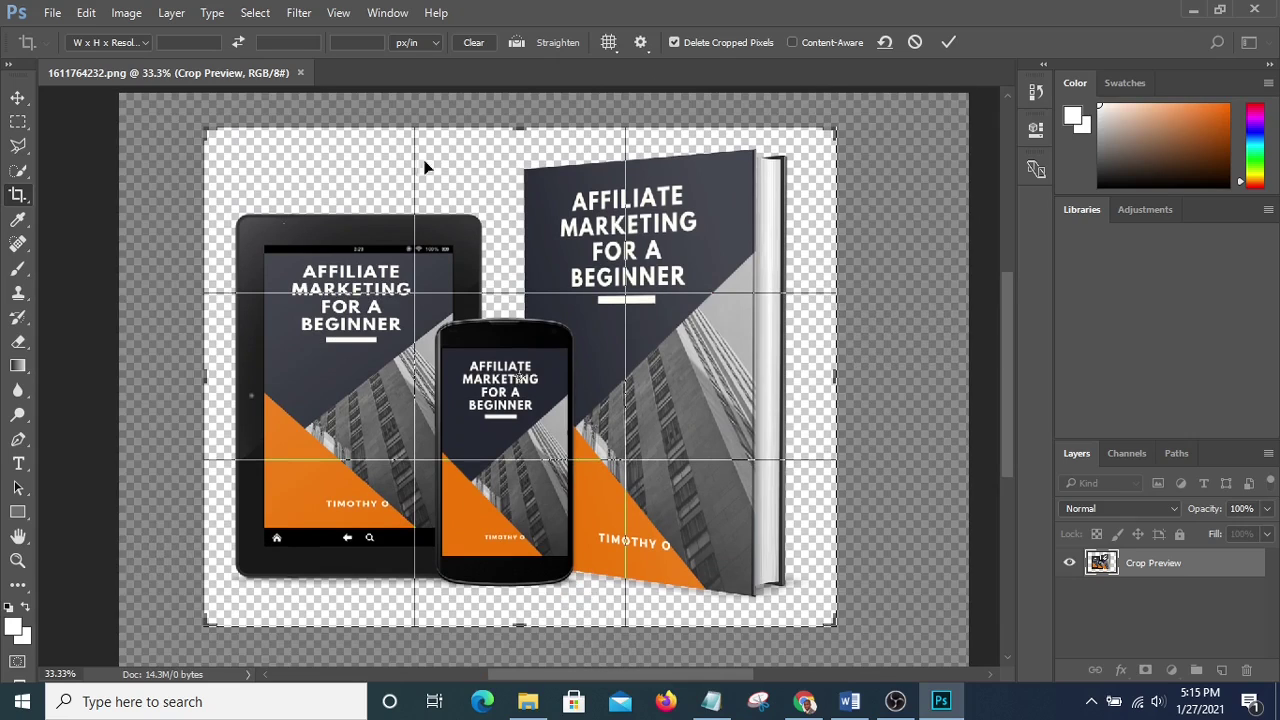
click(950, 41)
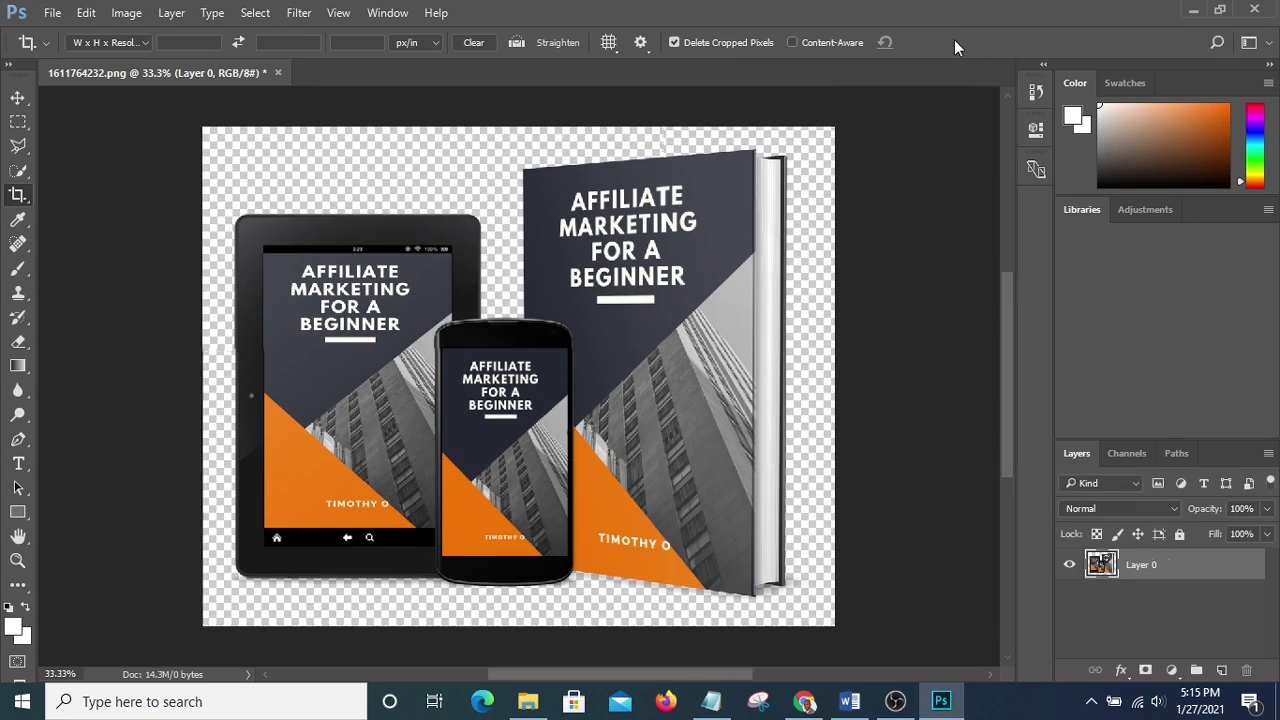
Quick-export the cropped mockup as a PNG named "Affiliate Marketing for beginner cover.png" in the Downloads folder
click(53, 15)
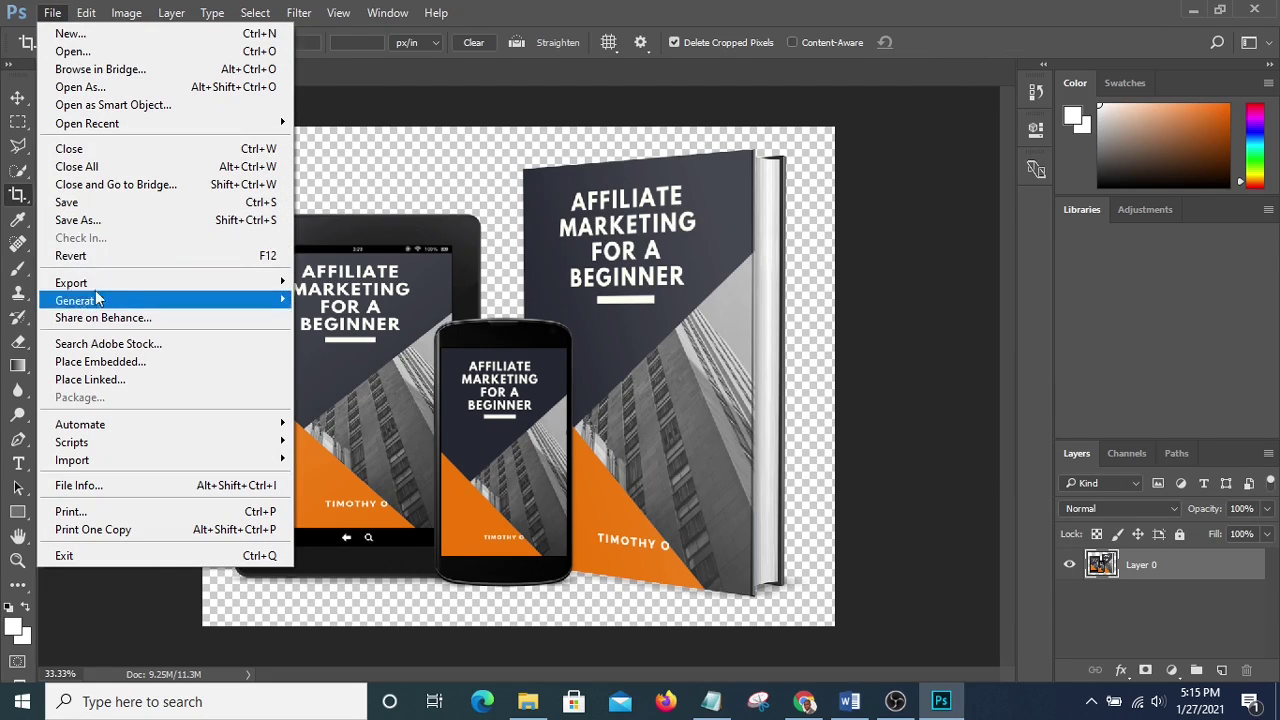
mouse_move(100, 285)
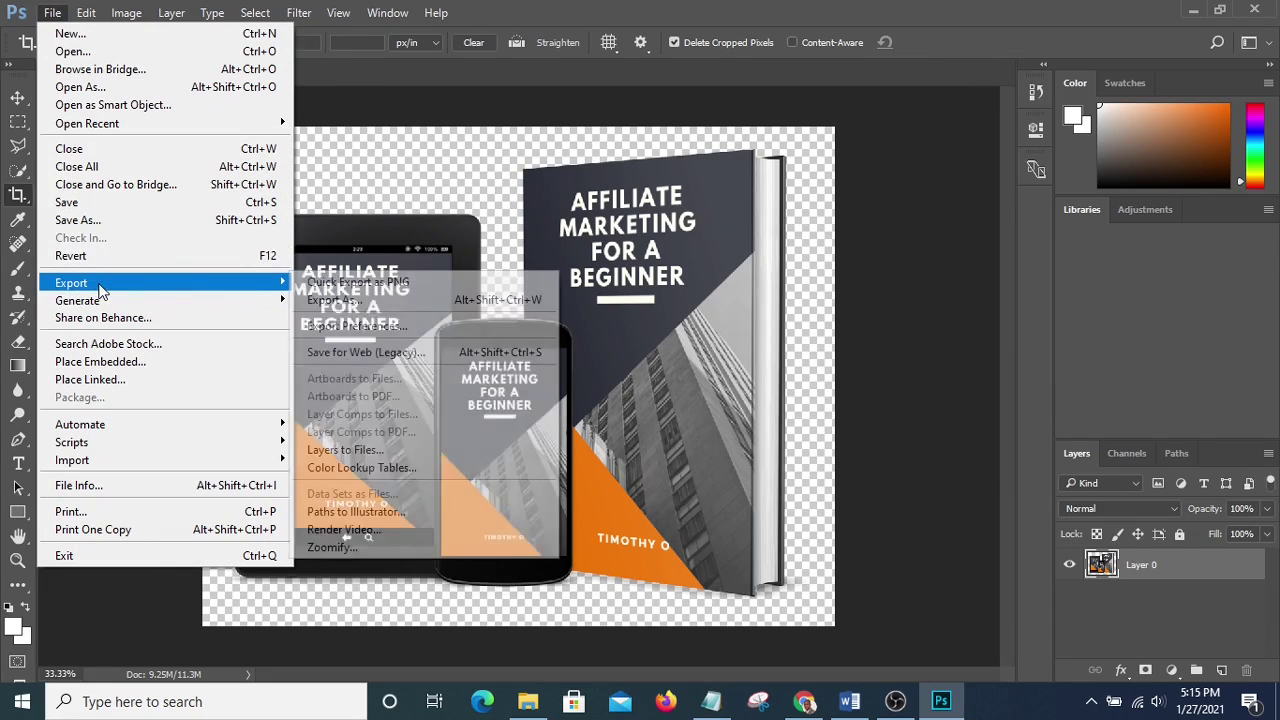
click(379, 285)
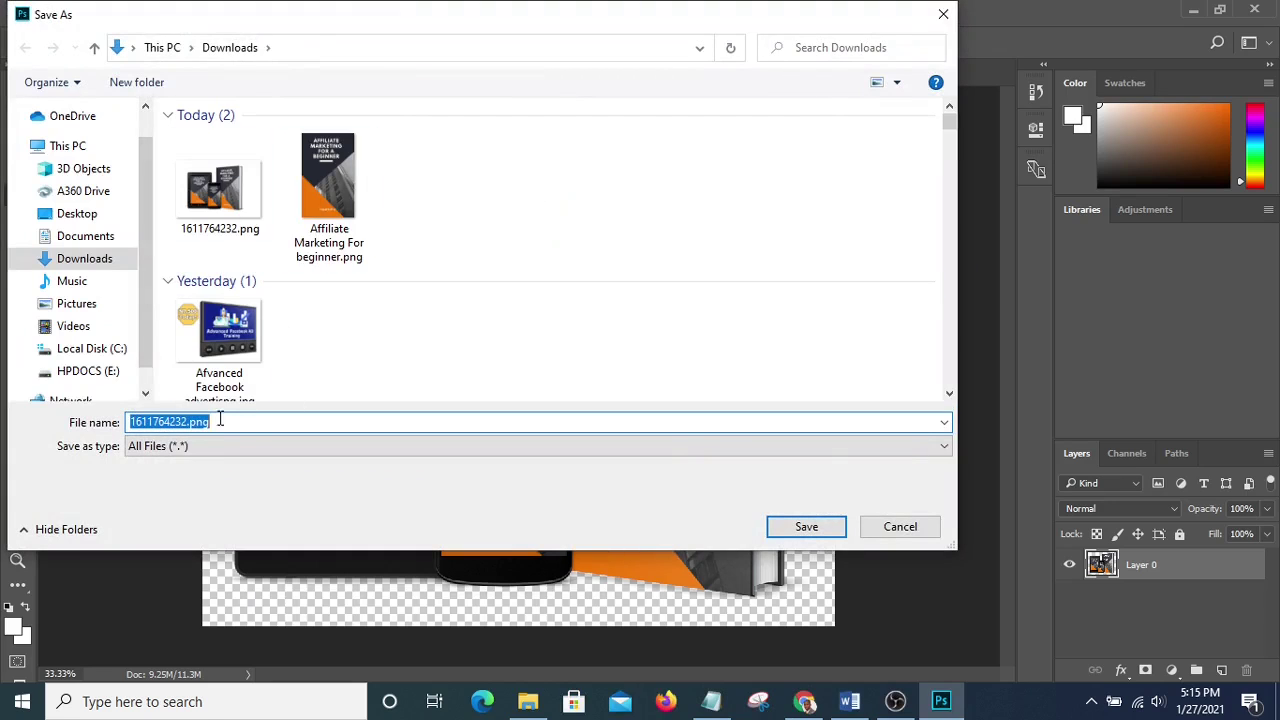
drag(185, 422, 42, 428)
text(Affi)
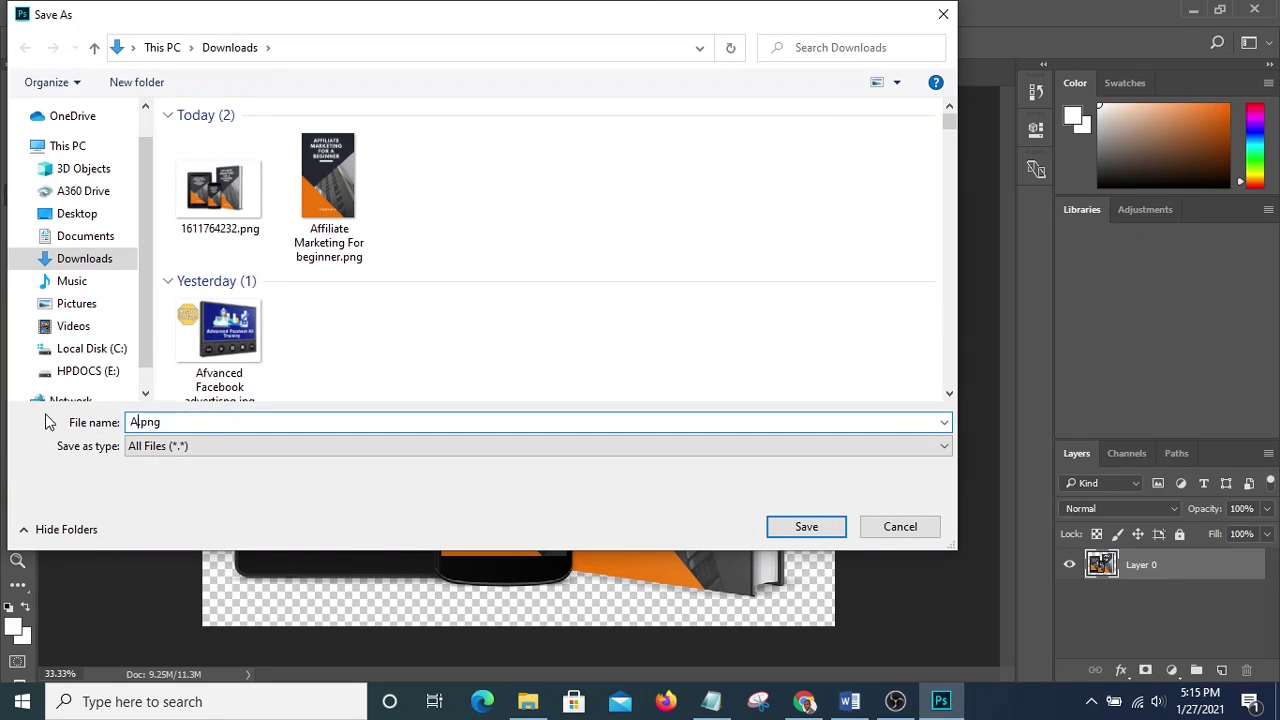
text(liate )
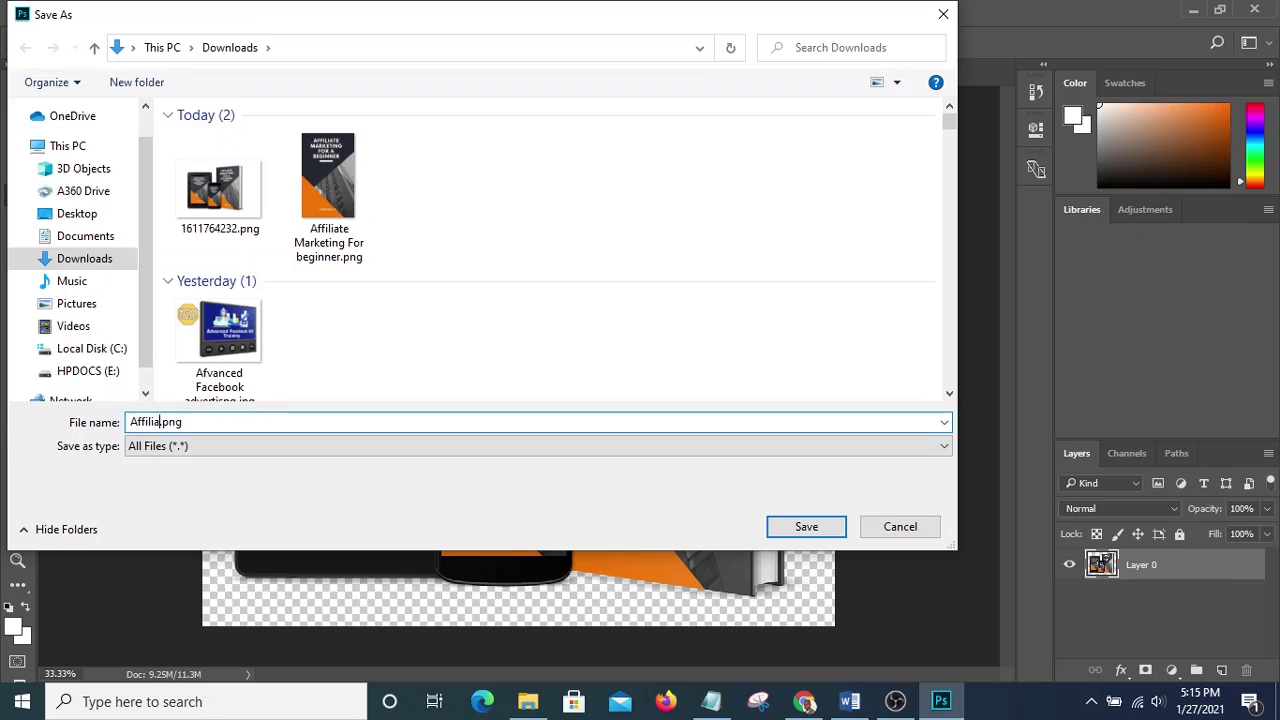
text(Mar)
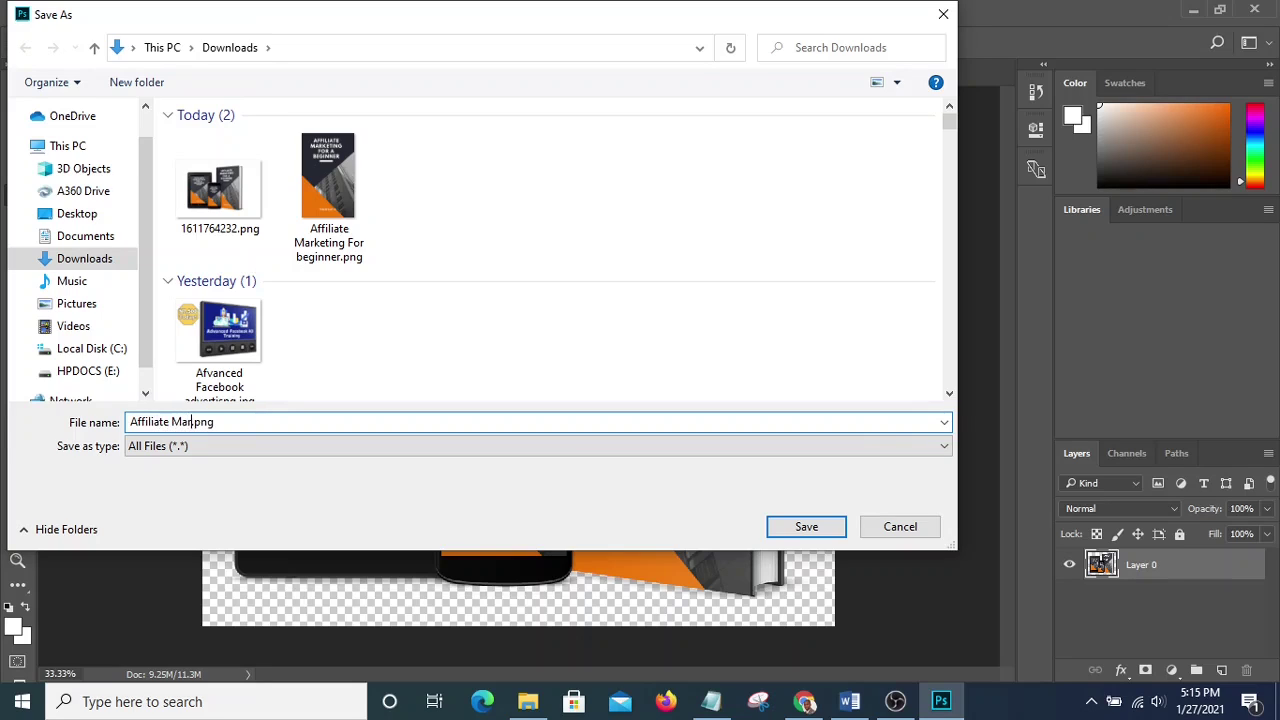
text(keting for beginner cover)
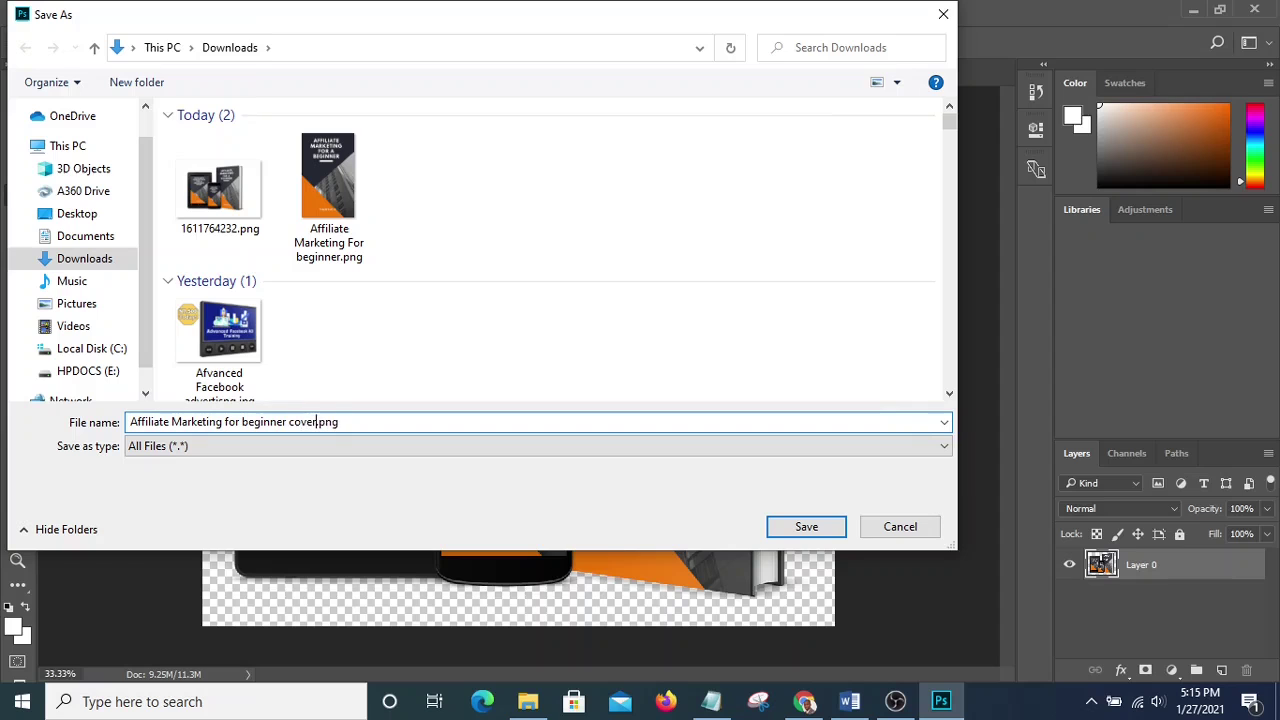
click(806, 526)
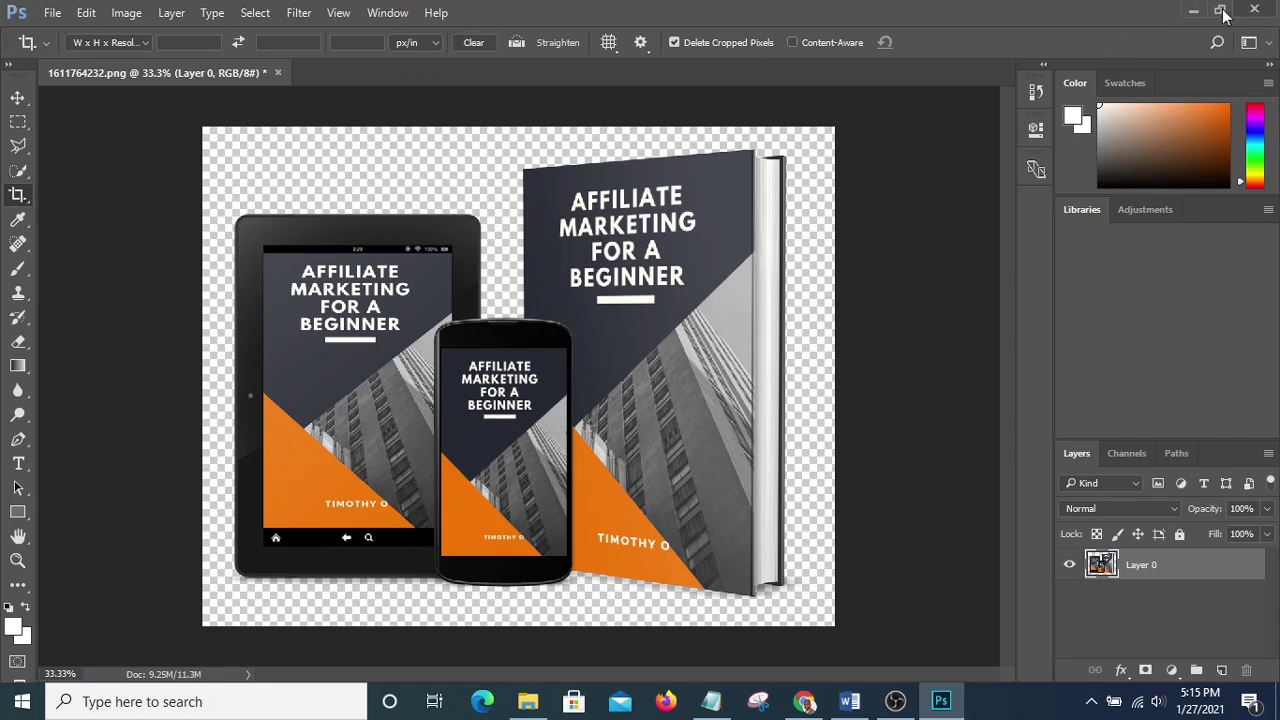
Quit Photoshop without saving the changes to the original 1611764232.png
click(1255, 9)
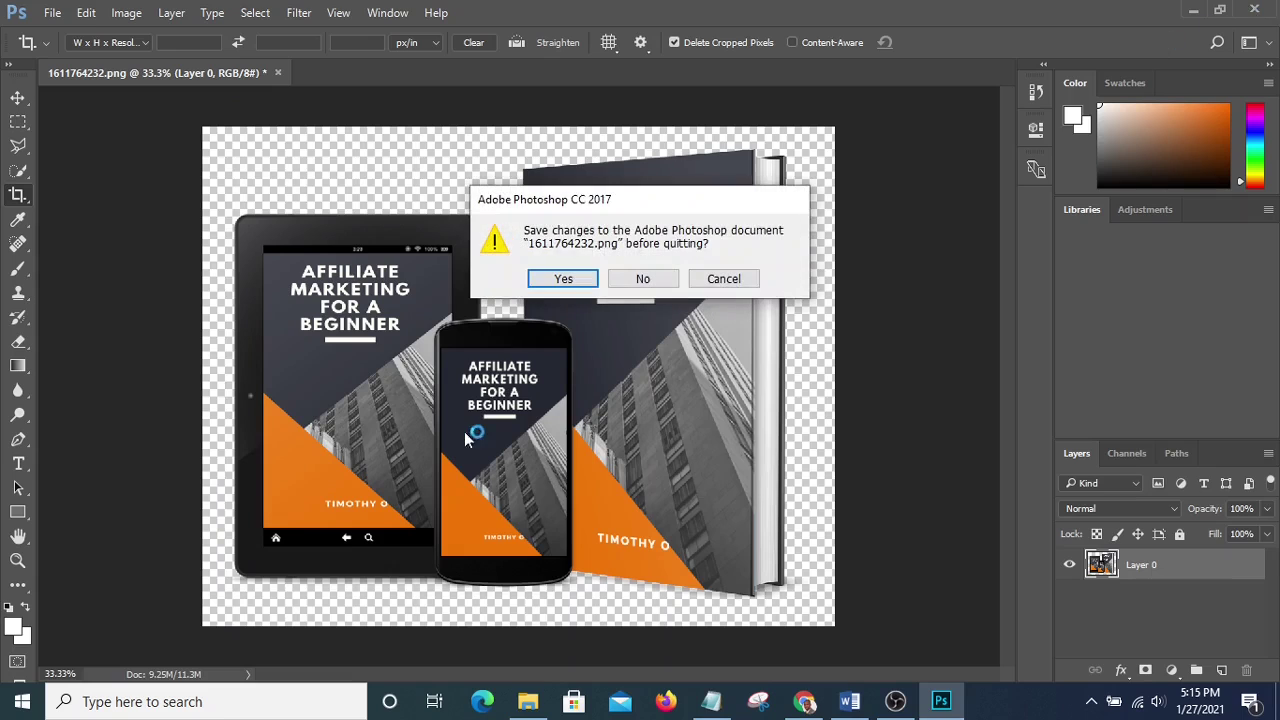
click(641, 284)
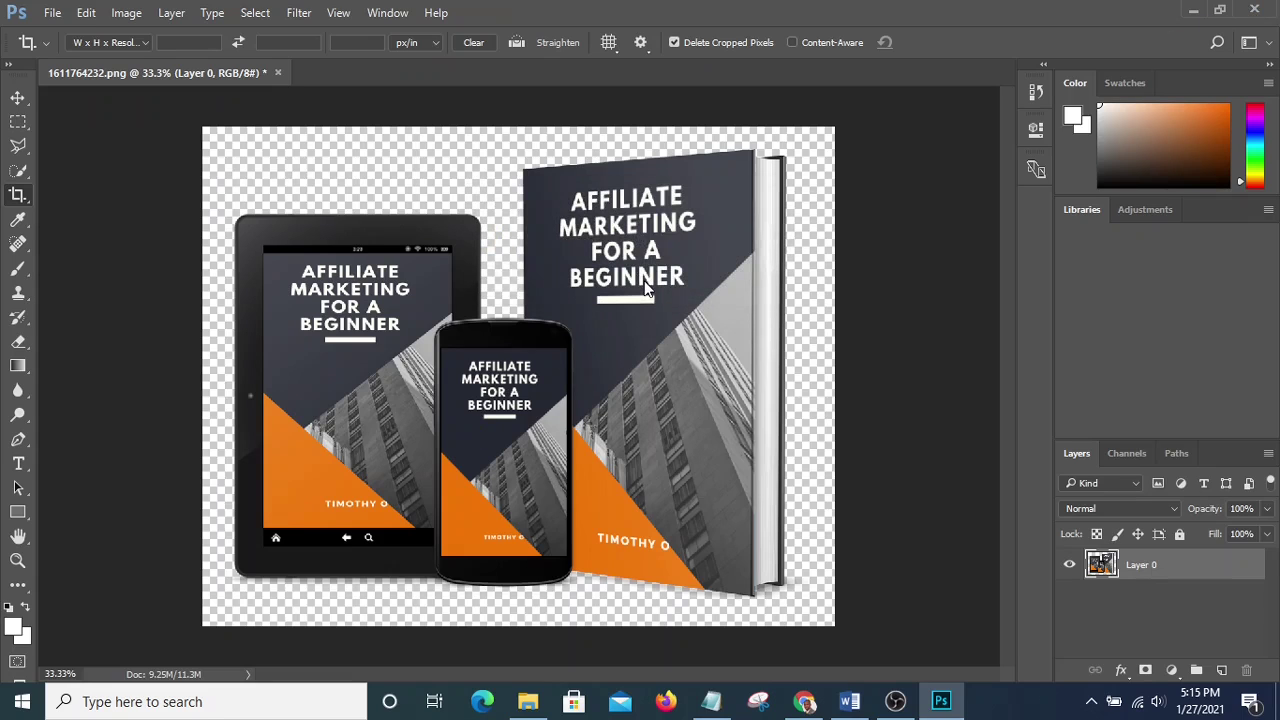